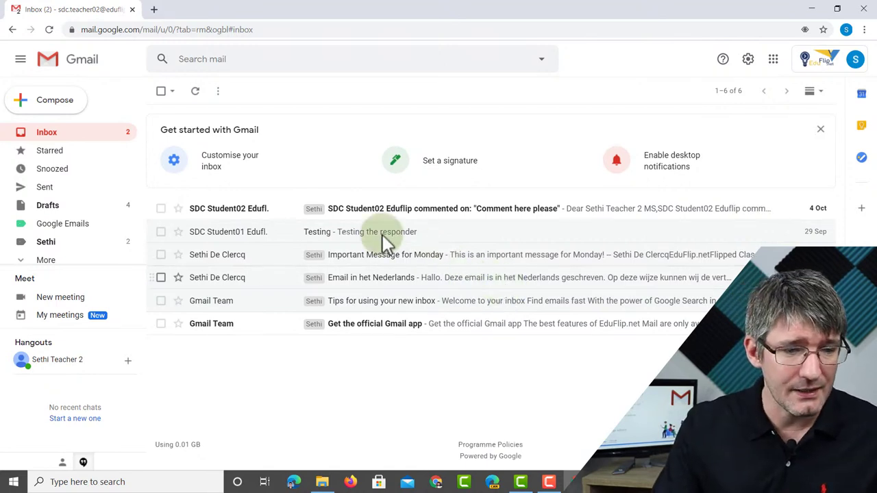
Step: Start a full-screen message, find the contact picker empty, discard the draft, and show Google apps
{"action": "left_click", "coordinate": [52, 103]}
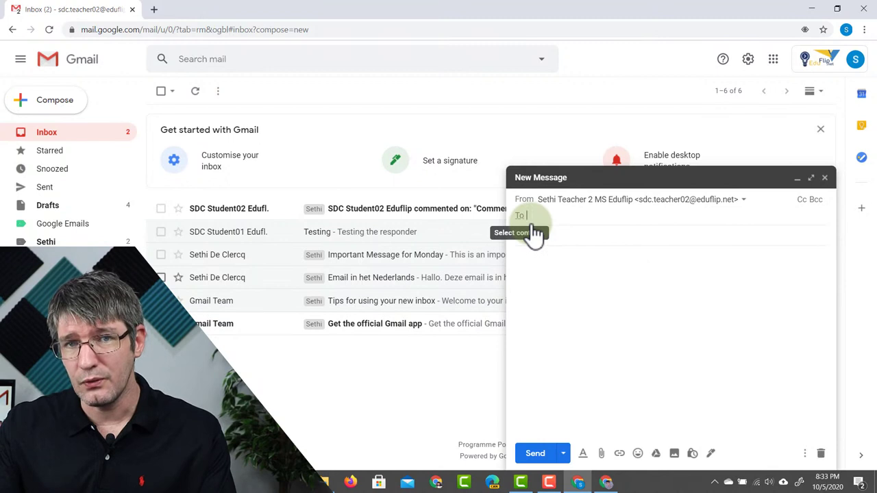
{"action": "left_click", "coordinate": [810, 178]}
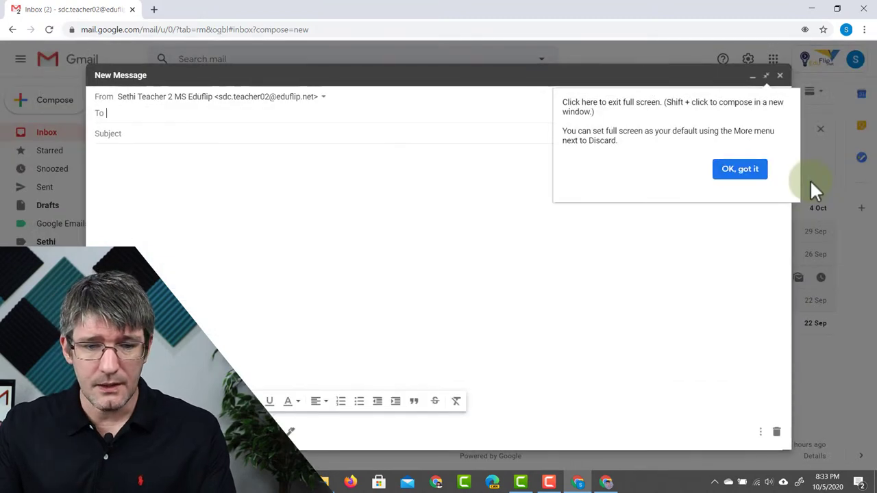
{"action": "left_click", "coordinate": [750, 175]}
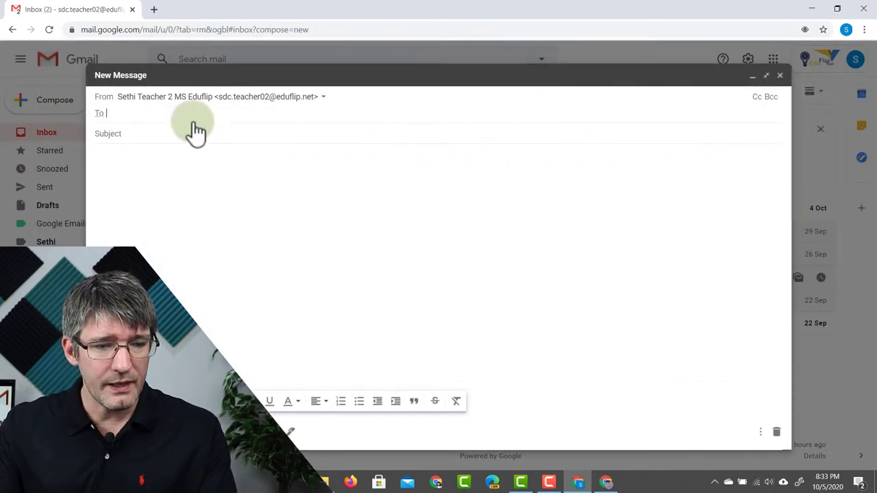
{"action": "left_click", "coordinate": [99, 113]}
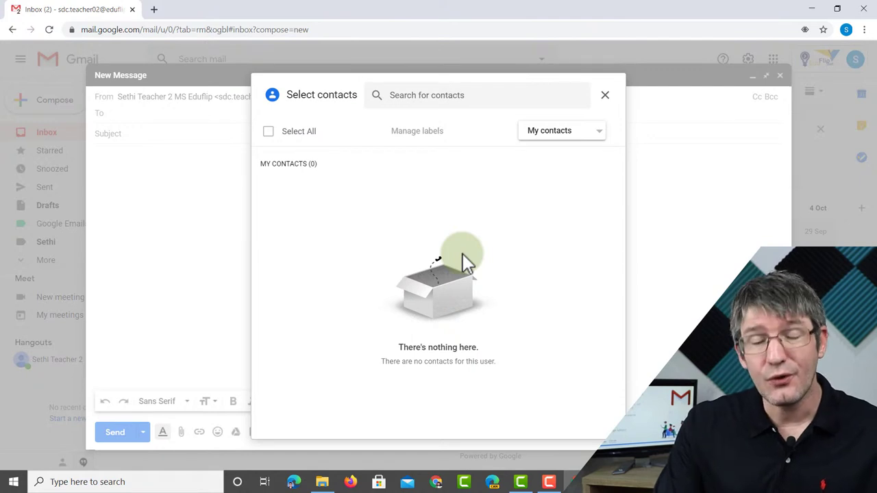
{"action": "left_click", "coordinate": [605, 96]}
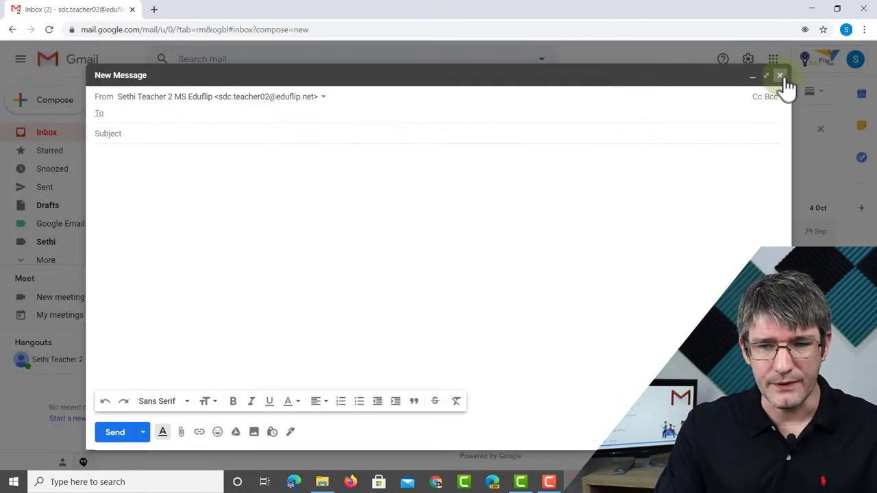
{"action": "left_click", "coordinate": [780, 76]}
{"action": "left_click", "coordinate": [773, 61]}
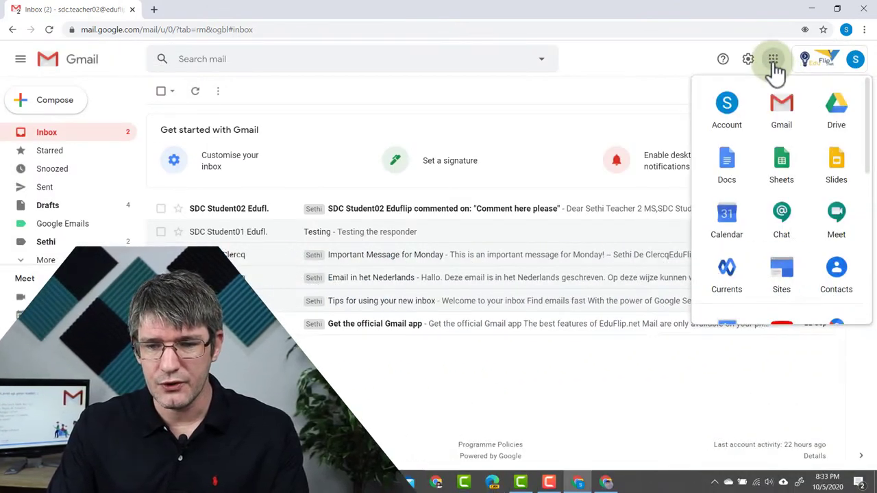
Step: Open Google Contacts from the apps grid, dismiss its welcome notice, and start a new contact
{"action": "left_click", "coordinate": [842, 290]}
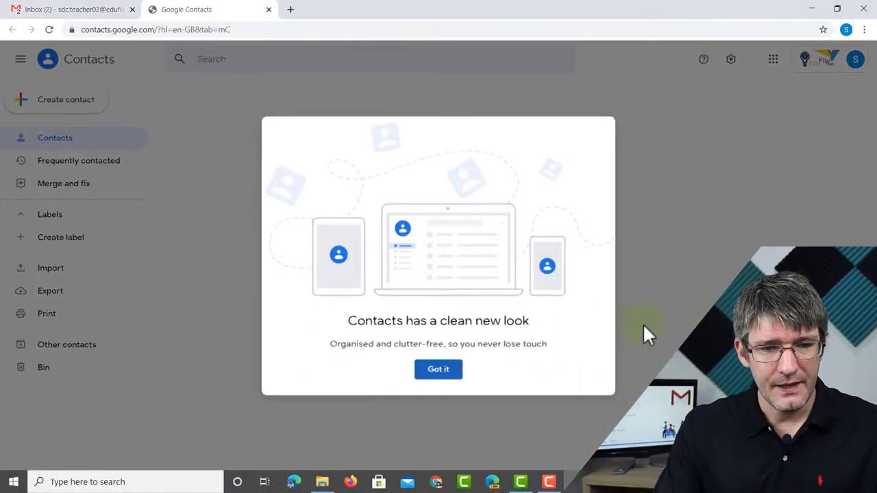
{"action": "left_click", "coordinate": [448, 373]}
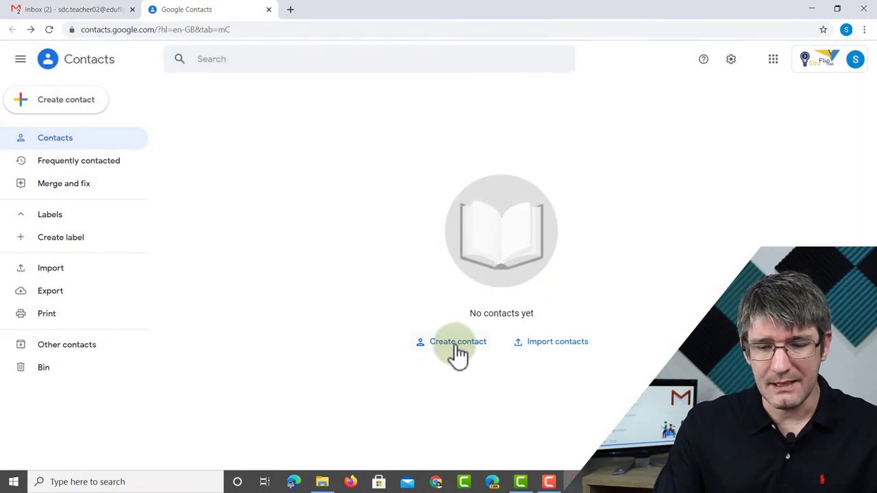
{"action": "left_click", "coordinate": [455, 346]}
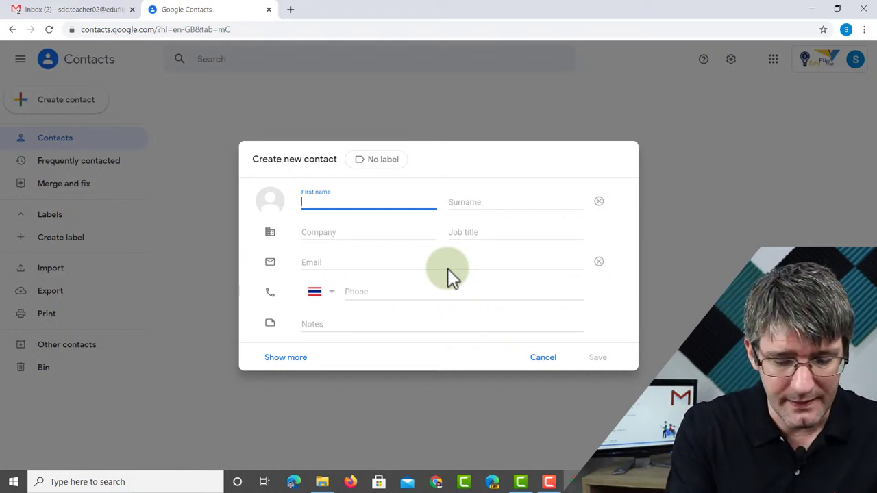
Step: Enter the contact's first name and surname, with job title Student
{"action": "type", "text": "ohn"}
{"action": "left_click", "coordinate": [483, 201]}
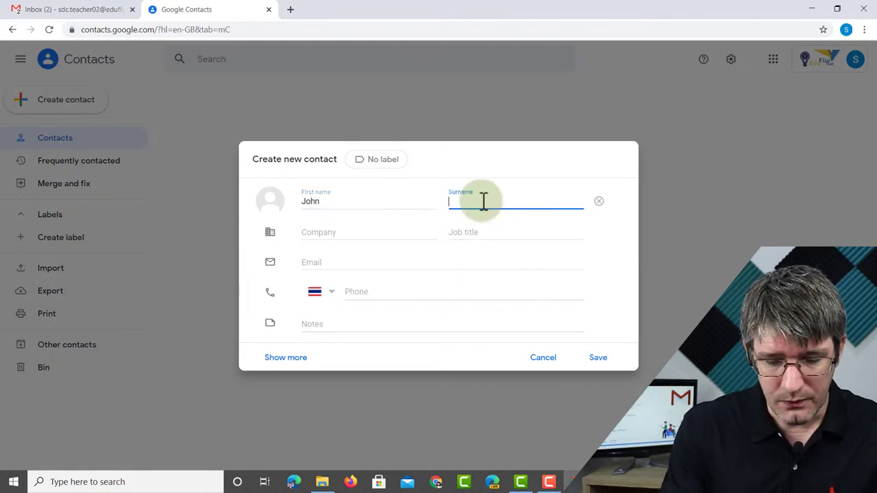
{"action": "type", "text": "Demo"}
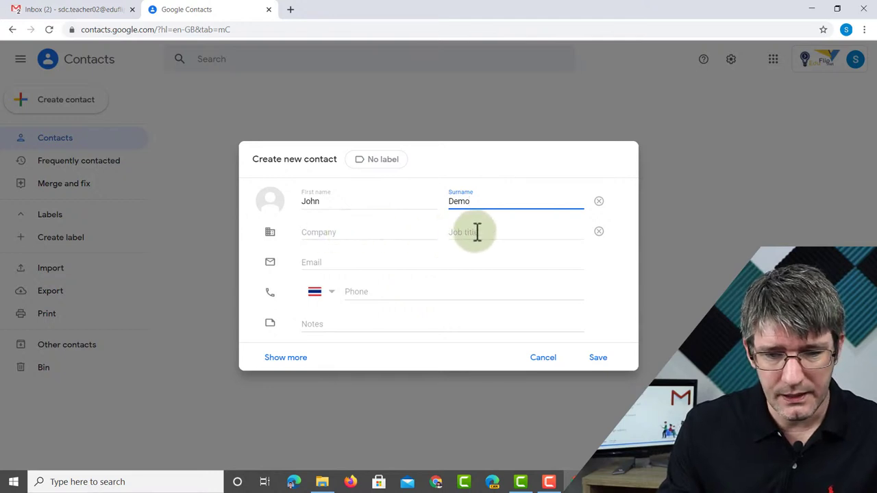
{"action": "left_click", "coordinate": [501, 236]}
{"action": "type", "text": "Student"}
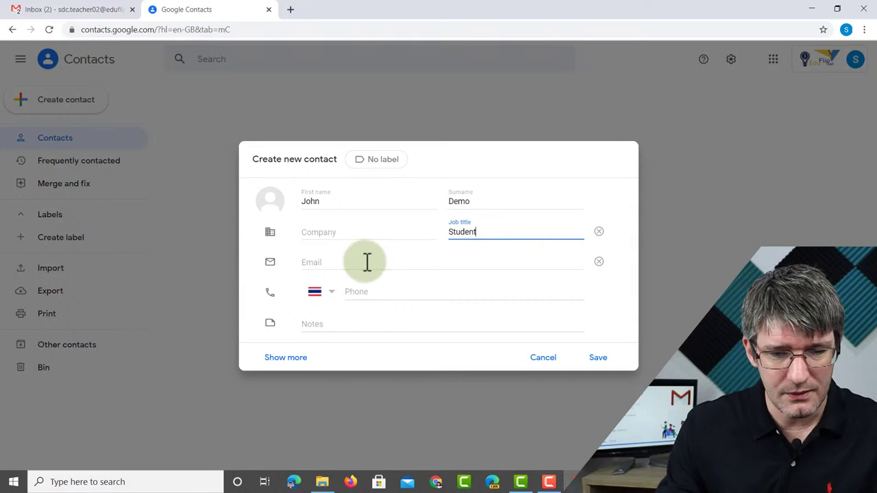
Step: Add the student's e-mail labelled Student and the note 'This is a demo student in a Year 9 class'
{"action": "left_click", "coordinate": [367, 261]}
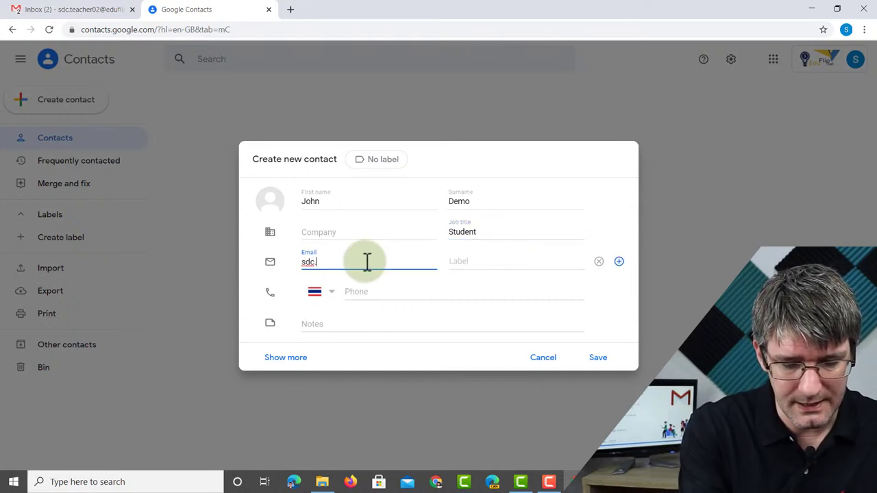
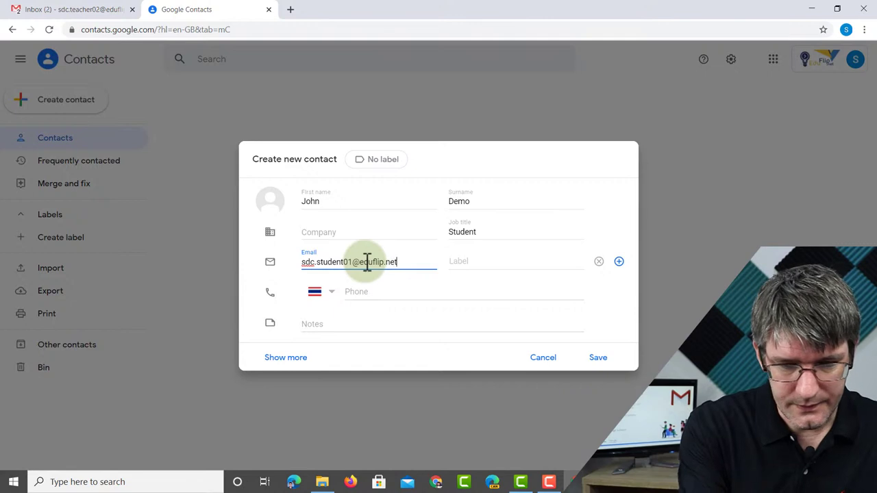
{"action": "left_click", "coordinate": [484, 261]}
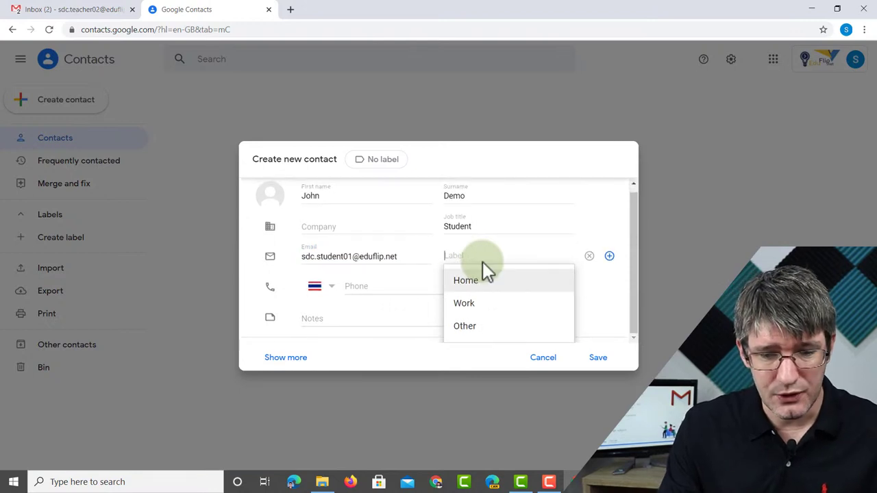
{"action": "type", "text": "Student"}
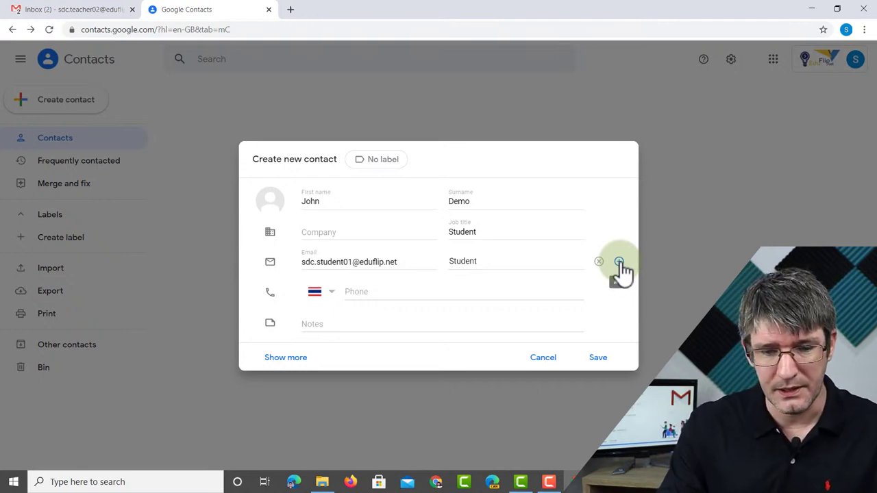
{"action": "left_click", "coordinate": [618, 262]}
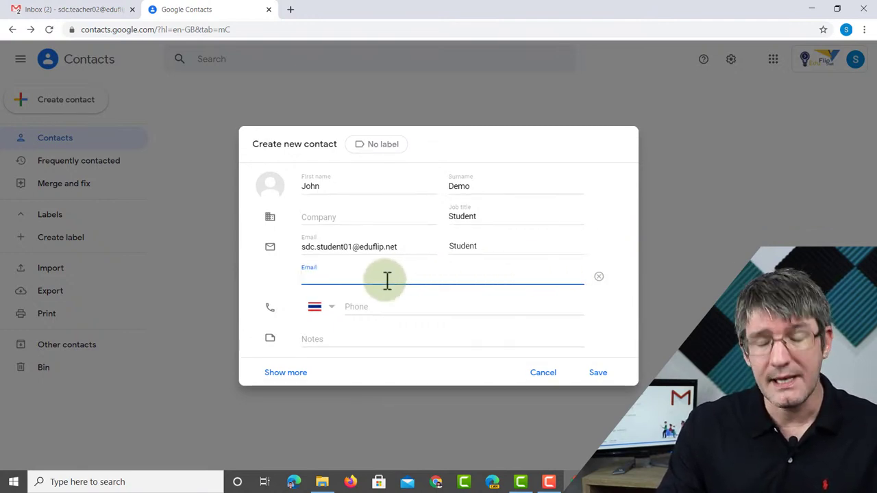
{"action": "left_click", "coordinate": [599, 276]}
{"action": "left_click", "coordinate": [336, 323]}
{"action": "type", "text": "This is a demo student"}
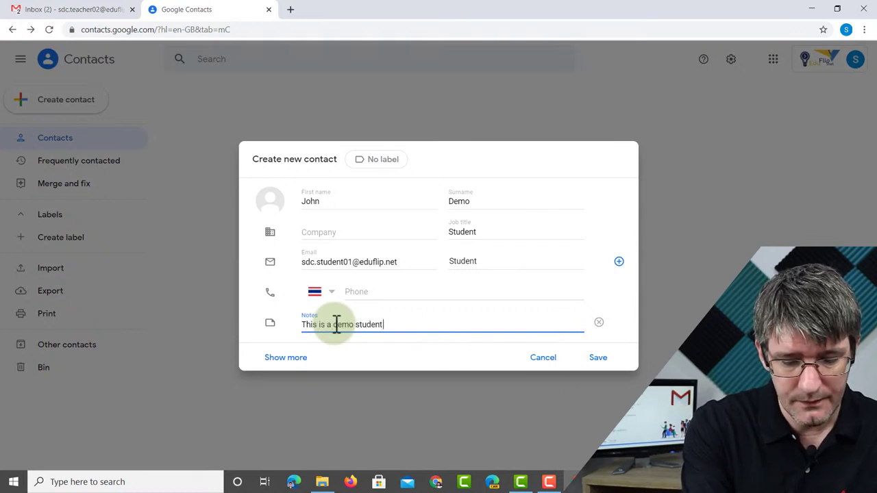
{"action": "type", "text": " in a Year 9"}
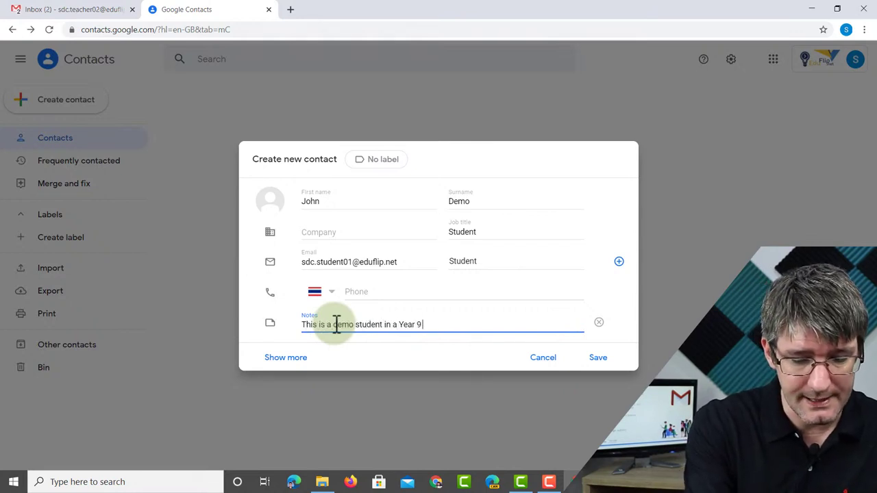
{"action": "type", "text": " class"}
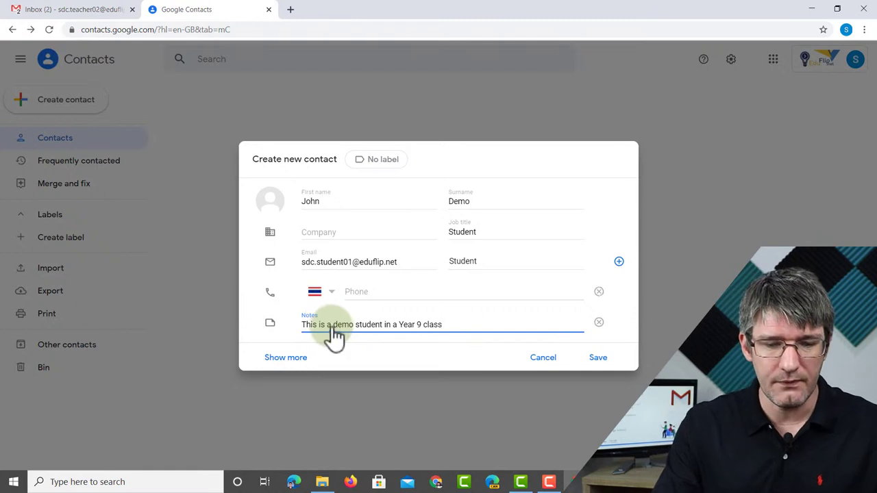
Step: Check the extra fields under Show more, then save the new student contact
{"action": "left_click", "coordinate": [286, 358]}
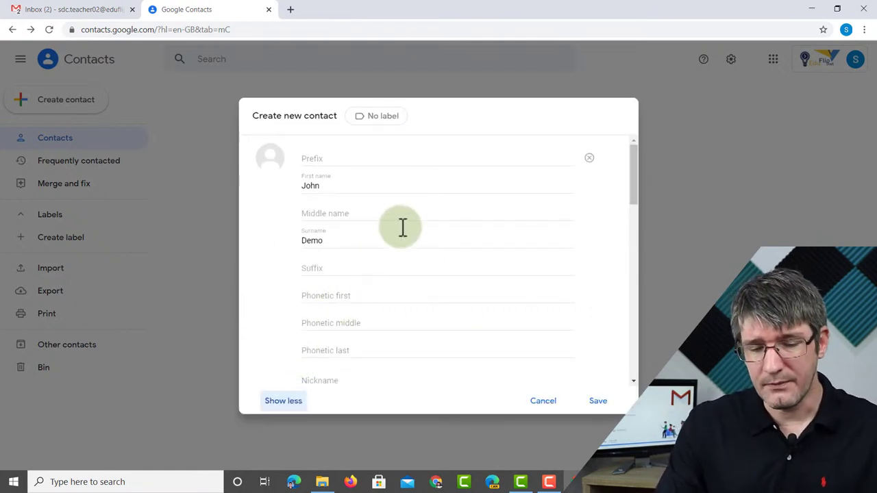
{"action": "scroll", "coordinate": [403, 226], "scroll_direction": "down", "scroll_amount": 10}
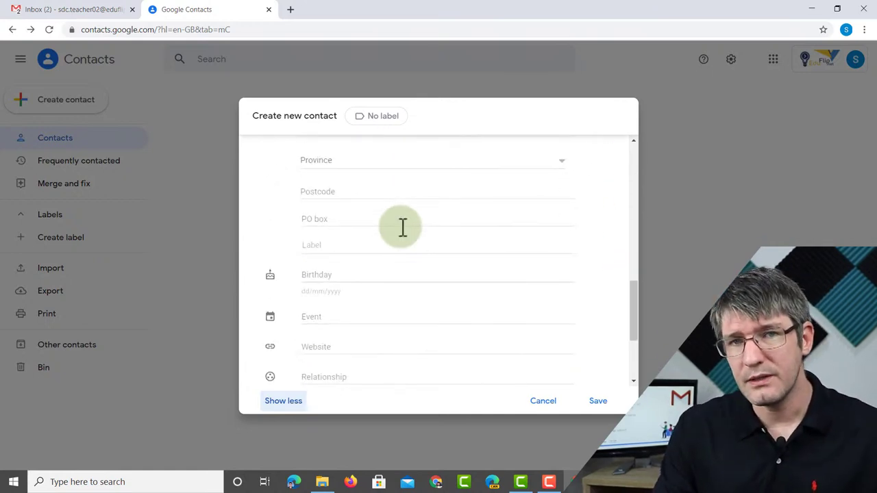
{"action": "left_click", "coordinate": [601, 404]}
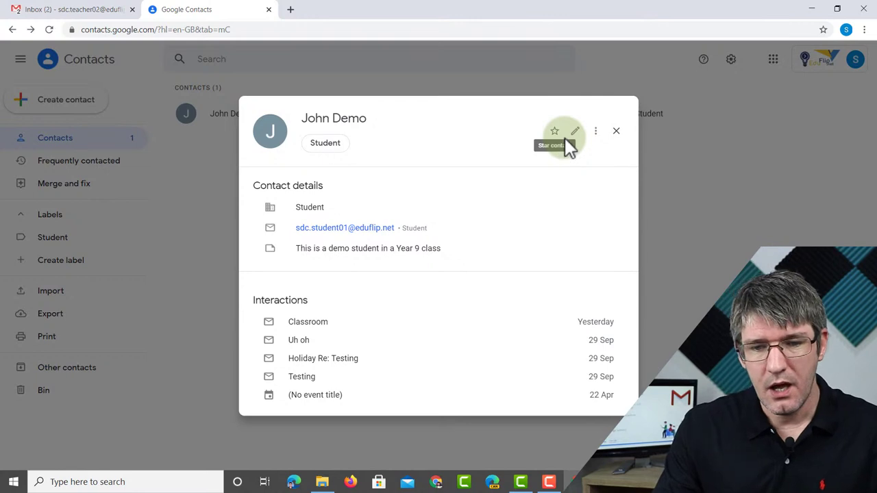
{"action": "left_click", "coordinate": [595, 135]}
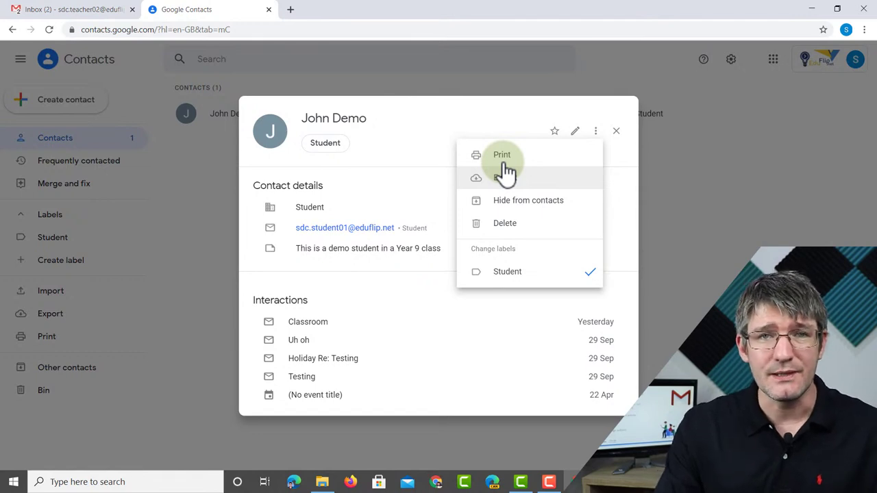
{"action": "left_click", "coordinate": [418, 171]}
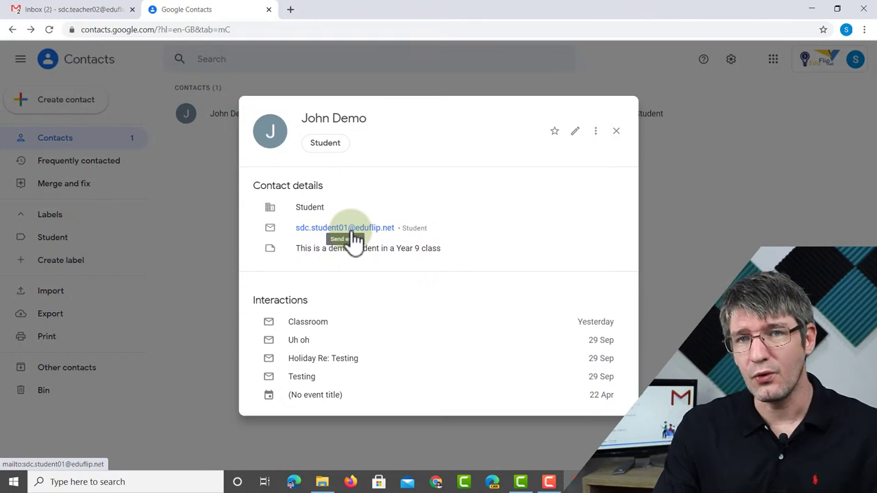
{"action": "left_click", "coordinate": [616, 131]}
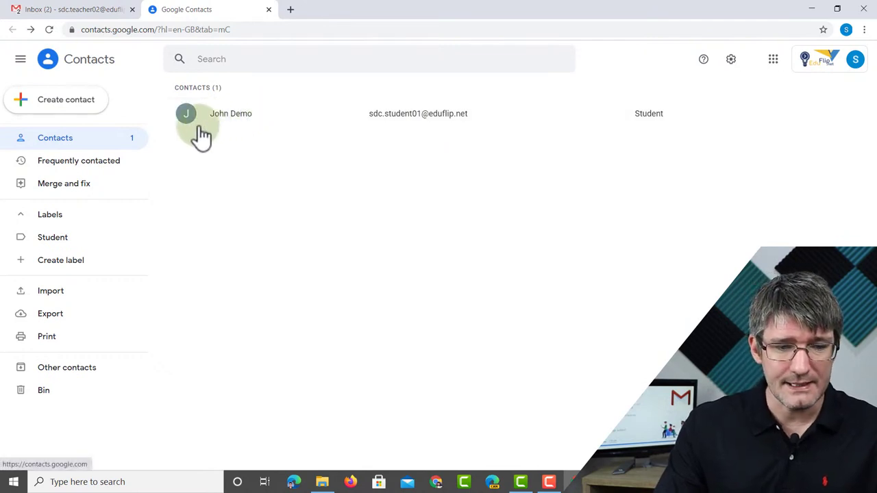
{"action": "left_click", "coordinate": [108, 172]}
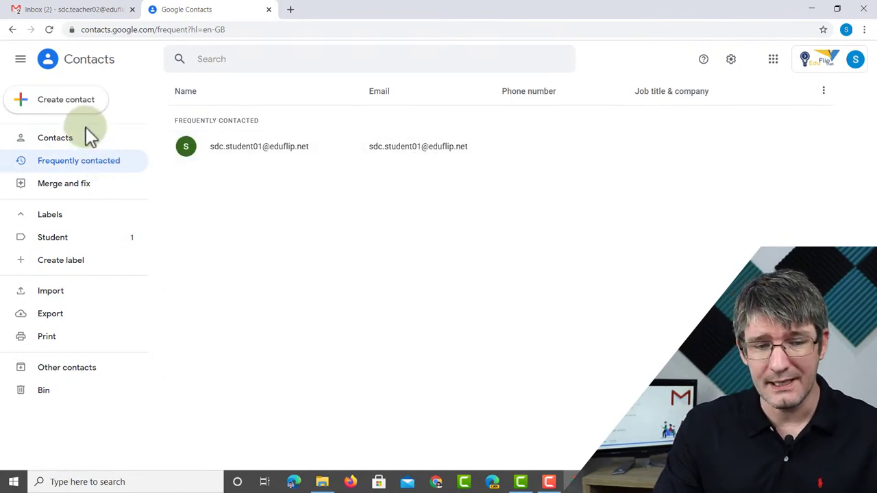
{"action": "left_click", "coordinate": [74, 184]}
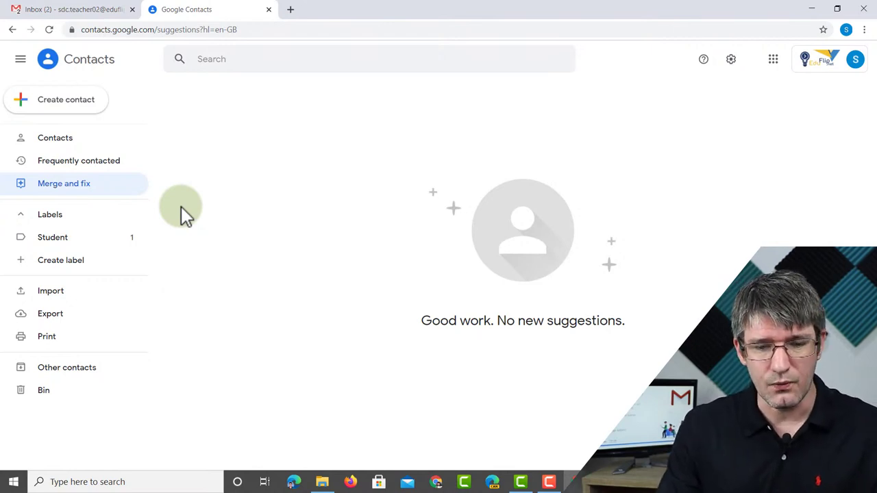
{"action": "left_click", "coordinate": [59, 218]}
{"action": "left_click", "coordinate": [59, 218]}
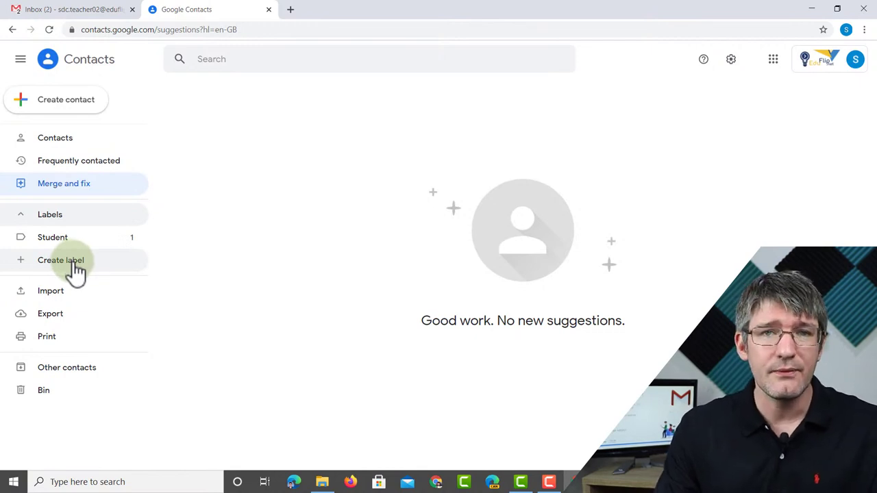
Step: Create a new contact label named Teachers
{"action": "left_click", "coordinate": [74, 264]}
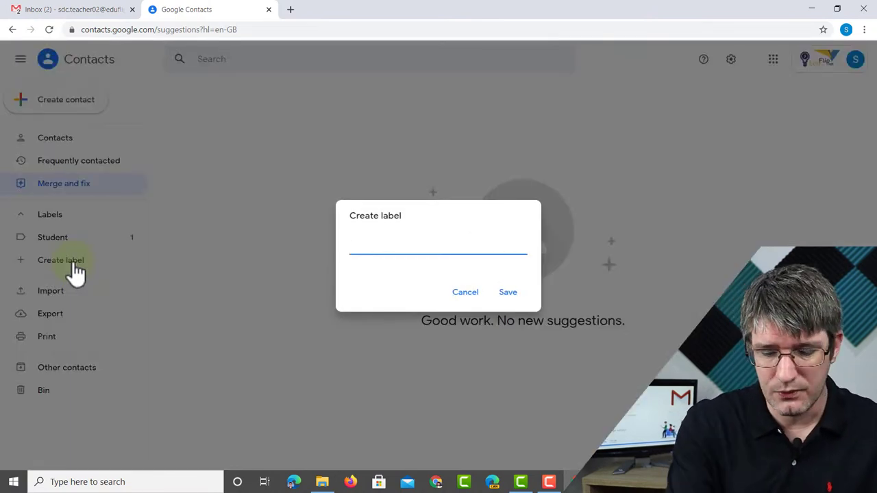
{"action": "type", "text": "Teachers"}
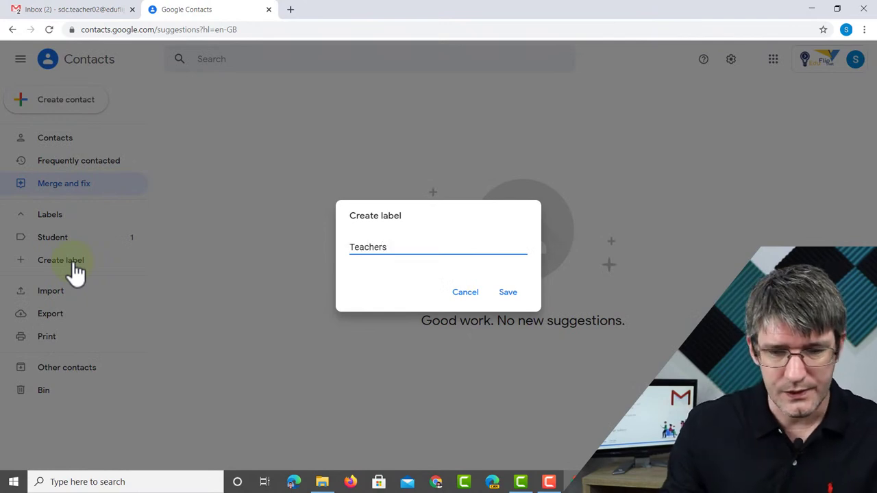
{"action": "left_click", "coordinate": [519, 301]}
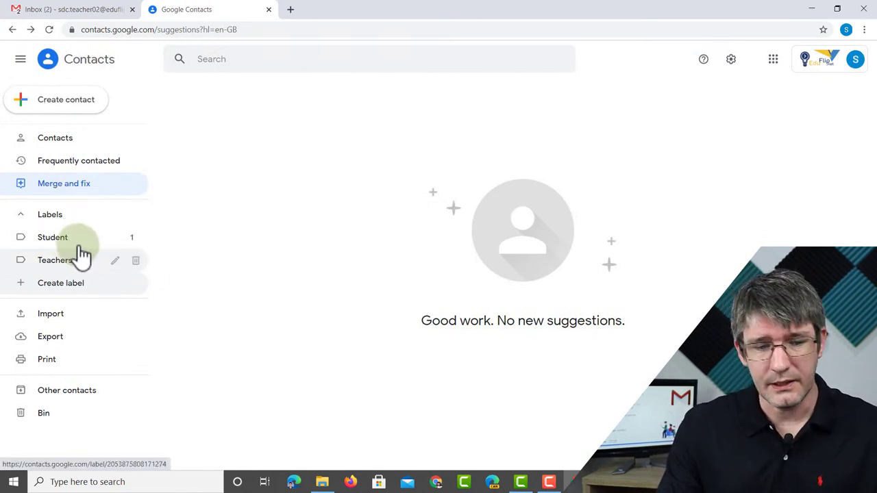
Step: Leave the Teachers label unrenamed and open the Student label's contacts
{"action": "left_click", "coordinate": [115, 261]}
{"action": "left_click", "coordinate": [472, 293]}
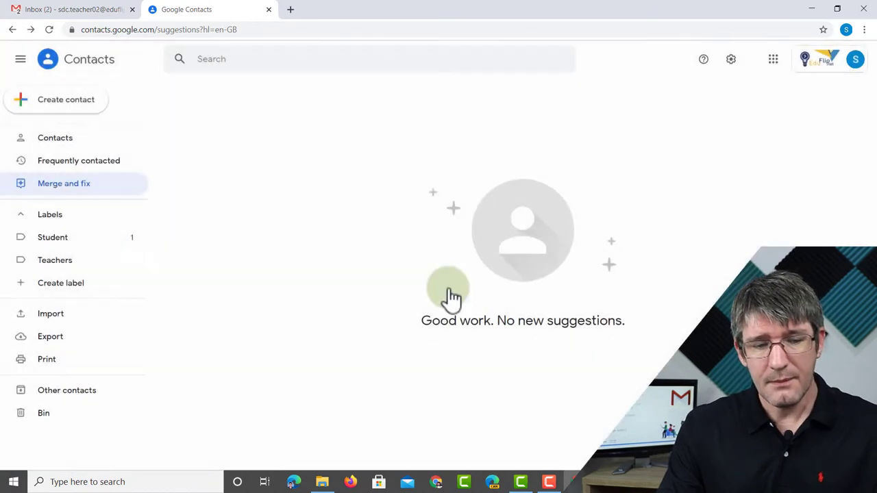
{"action": "left_click", "coordinate": [25, 241]}
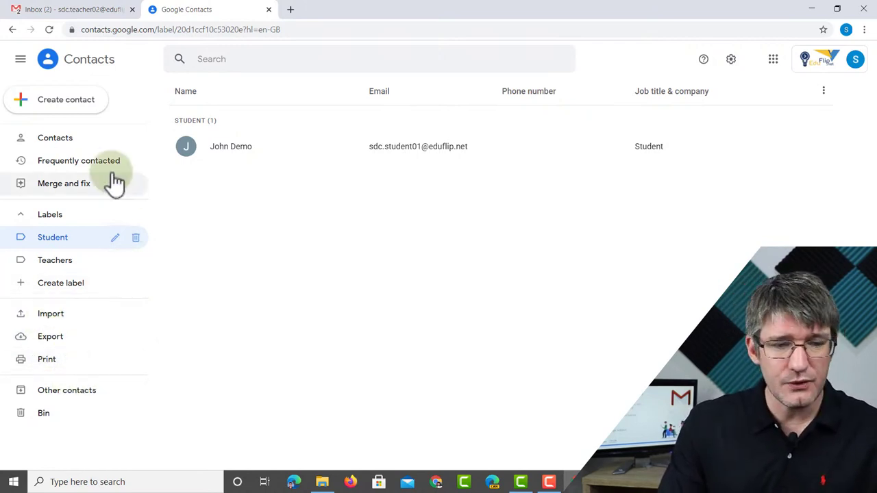
Step: Return to the full Contacts list and open the settings gear menu
{"action": "left_click", "coordinate": [79, 150]}
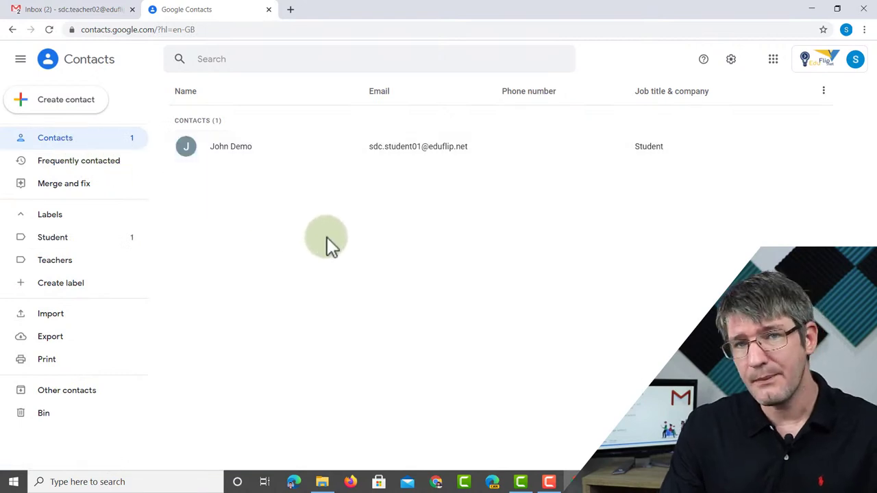
{"action": "left_click", "coordinate": [730, 62]}
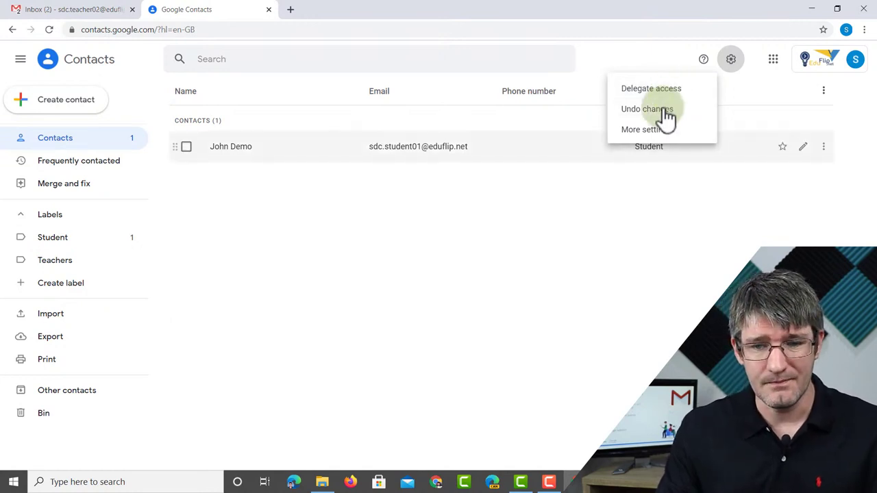
Step: Review More settings (Thailand country code, sort by first name) unchanged, then close the Contacts tab
{"action": "left_click", "coordinate": [653, 132]}
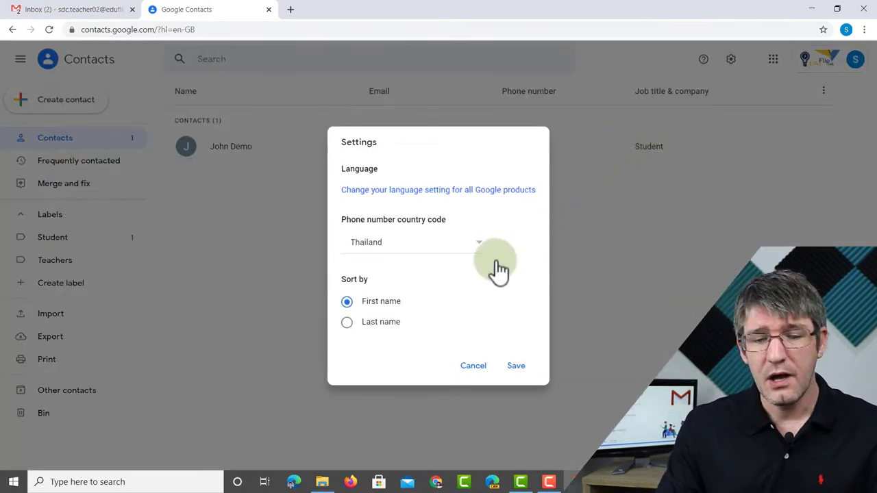
{"action": "left_click", "coordinate": [475, 369]}
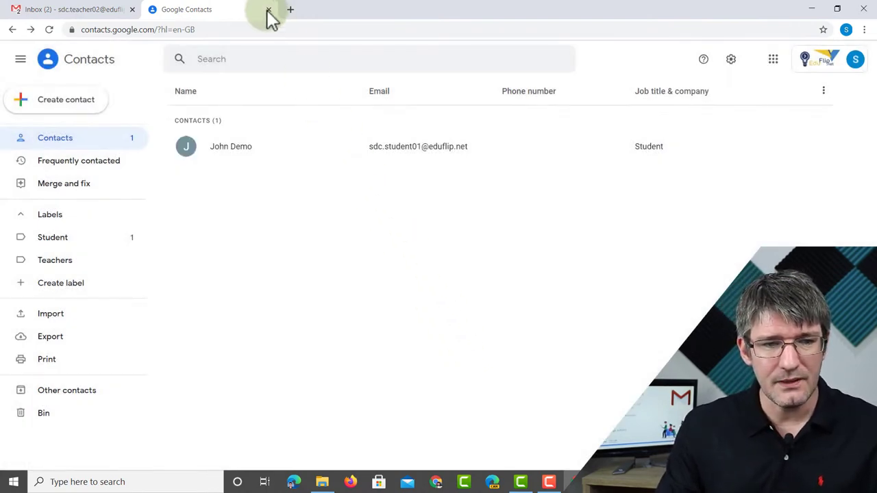
{"action": "left_click", "coordinate": [269, 10]}
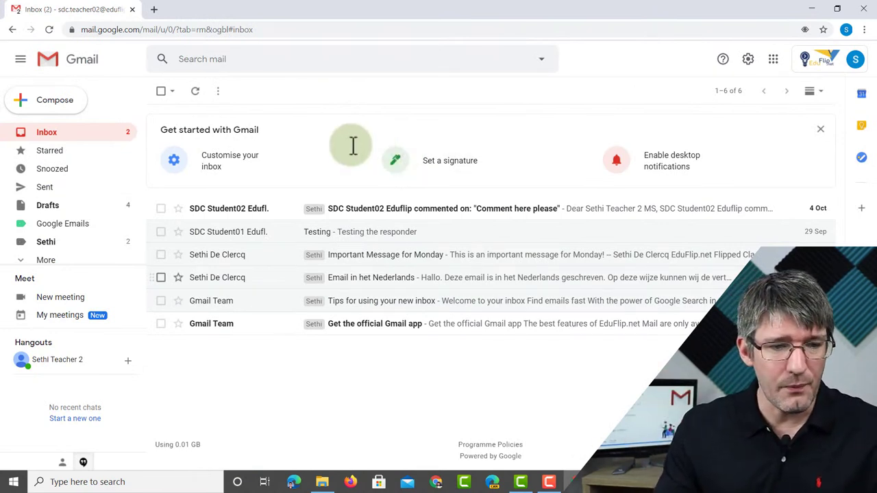
Step: Start a new full-screen Gmail message and open the To contact picker
{"action": "left_click", "coordinate": [51, 104]}
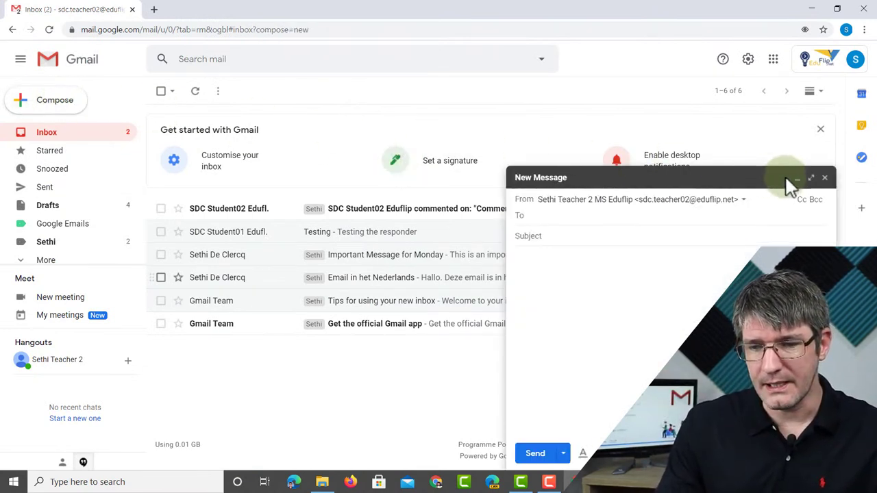
{"action": "left_click", "coordinate": [811, 178]}
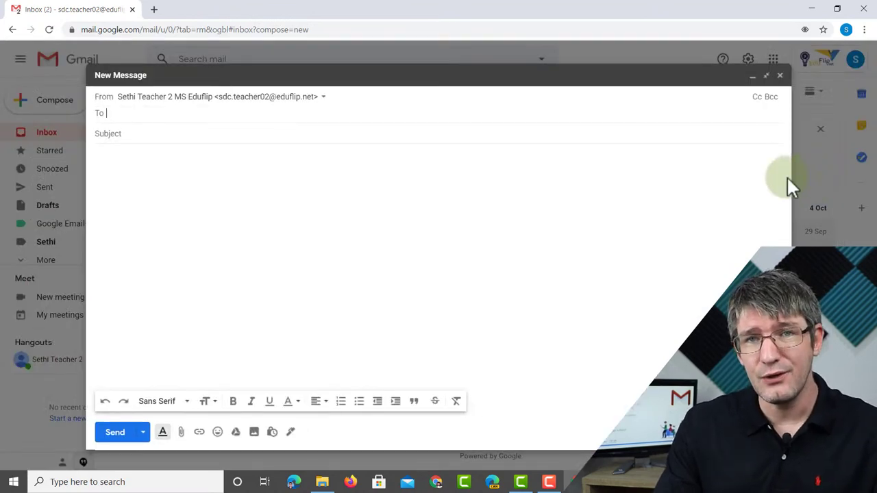
{"action": "left_click", "coordinate": [99, 113]}
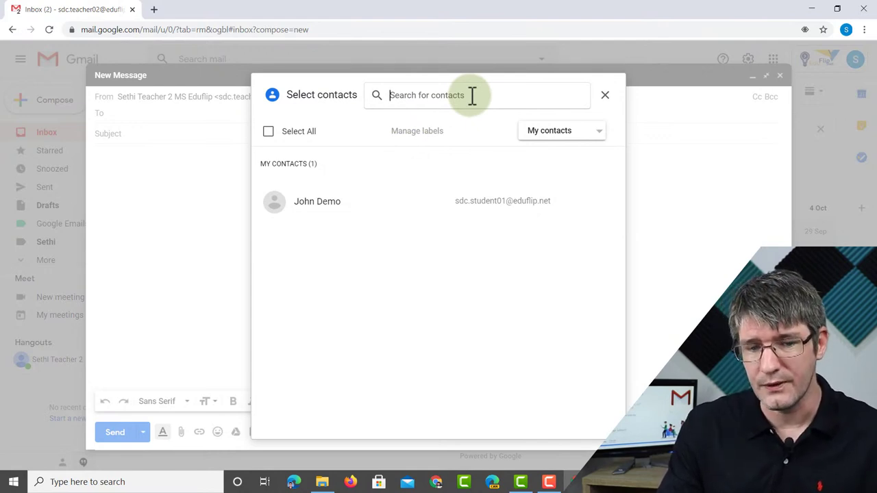
Step: Select the saved student contact and insert it as the To recipient
{"action": "left_click", "coordinate": [274, 201]}
{"action": "left_click", "coordinate": [595, 425]}
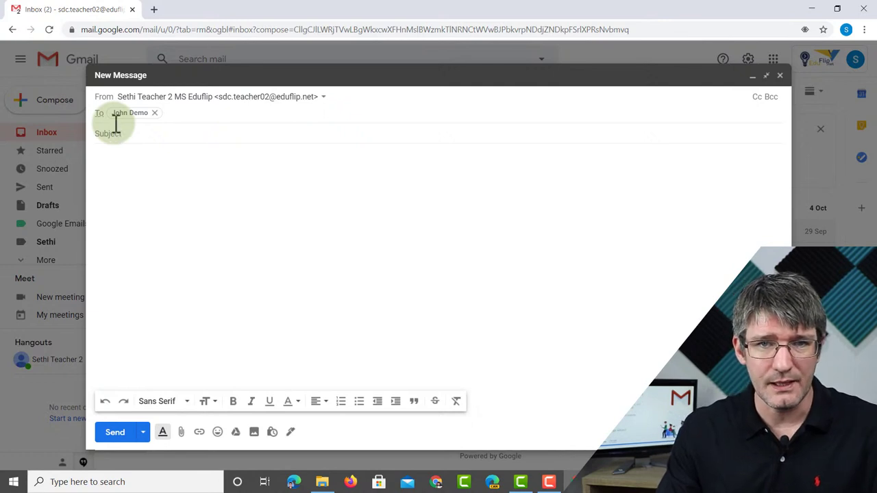
Step: Add the teacher's e-mail address as a Cc recipient from the suggestion
{"action": "left_click", "coordinate": [759, 102]}
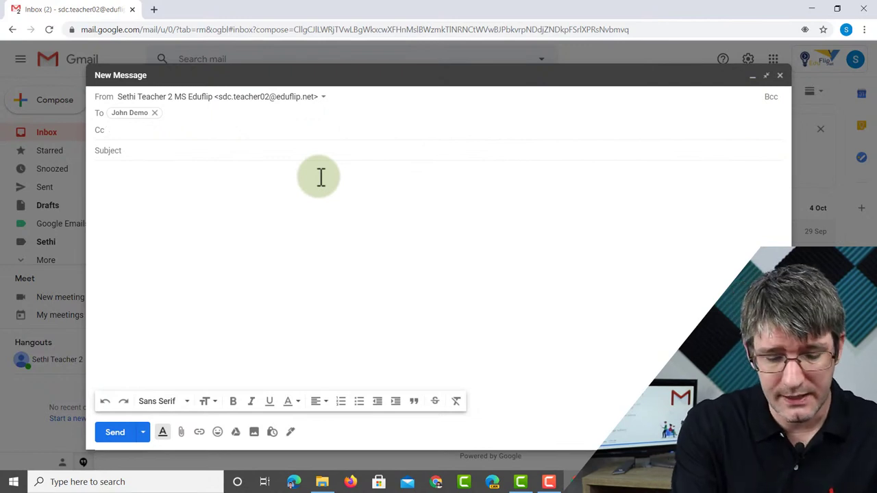
{"action": "type", "text": "sdc.teacher"}
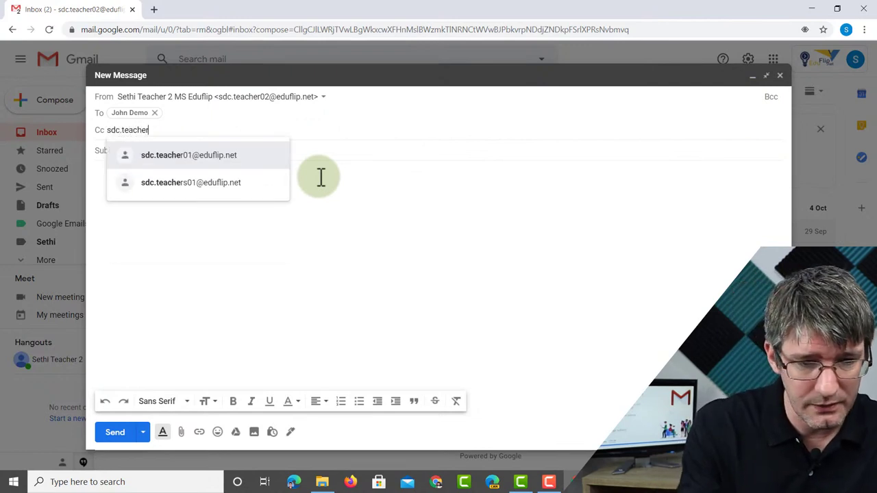
{"action": "left_click", "coordinate": [231, 156]}
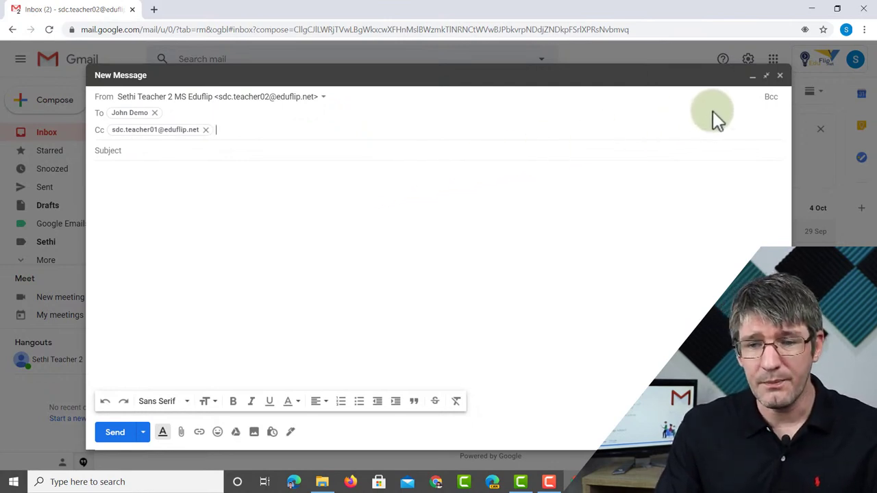
Step: Add the second student's e-mail address as a Bcc recipient
{"action": "left_click", "coordinate": [770, 97]}
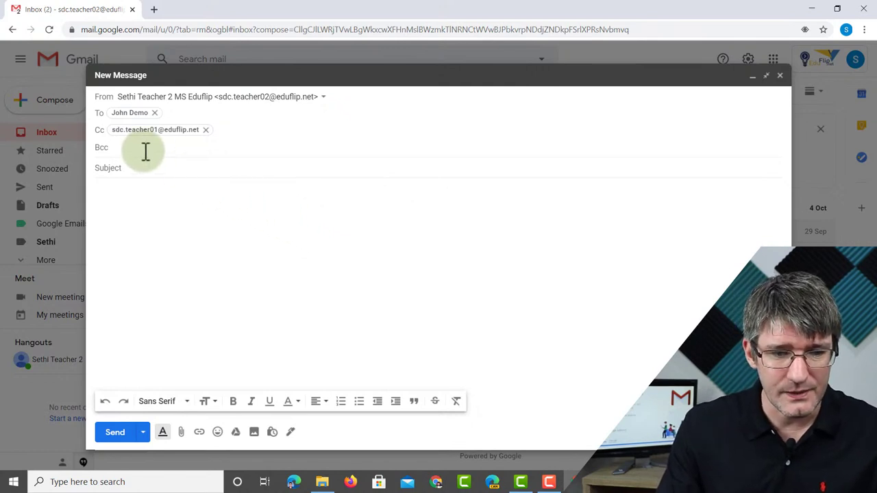
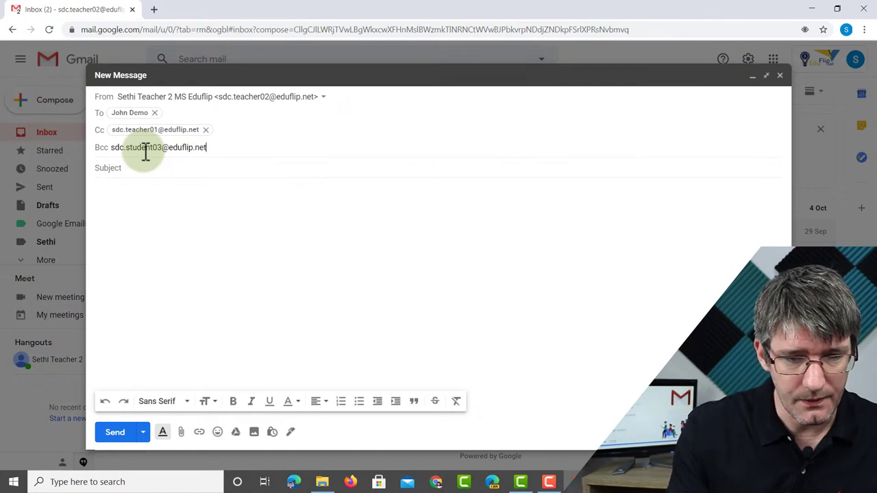
{"action": "key", "text": "Return"}
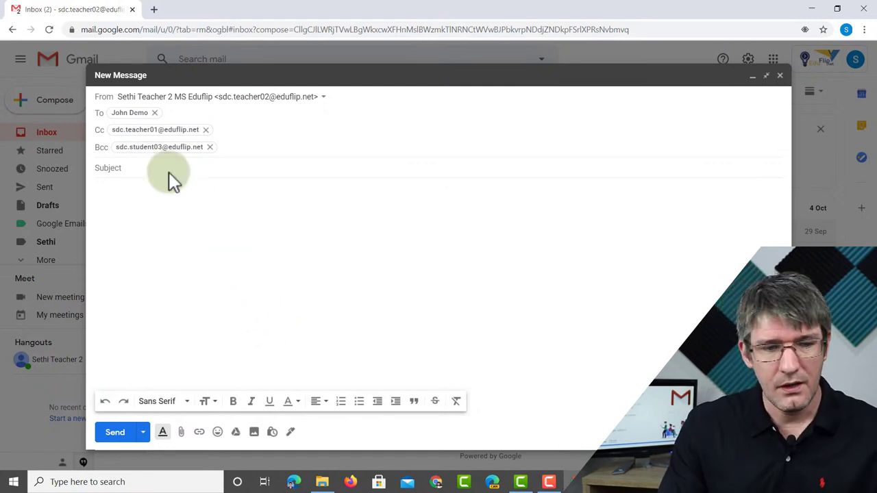
Step: Move the teacher's Cc address and the To recipient into Bcc, leaving To and Cc empty
{"action": "left_click_drag", "start_coordinate": [139, 129], "coordinate": [270, 143]}
{"action": "left_click_drag", "start_coordinate": [135, 112], "coordinate": [397, 148]}
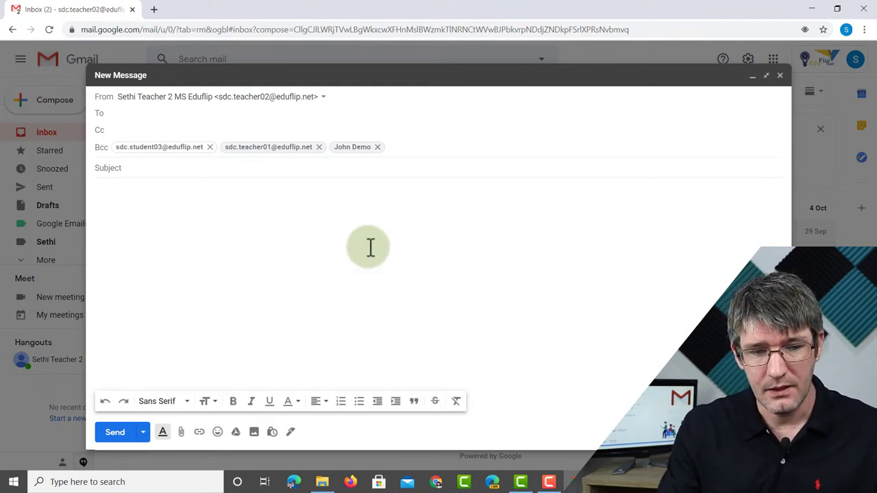
{"action": "left_click", "coordinate": [117, 168]}
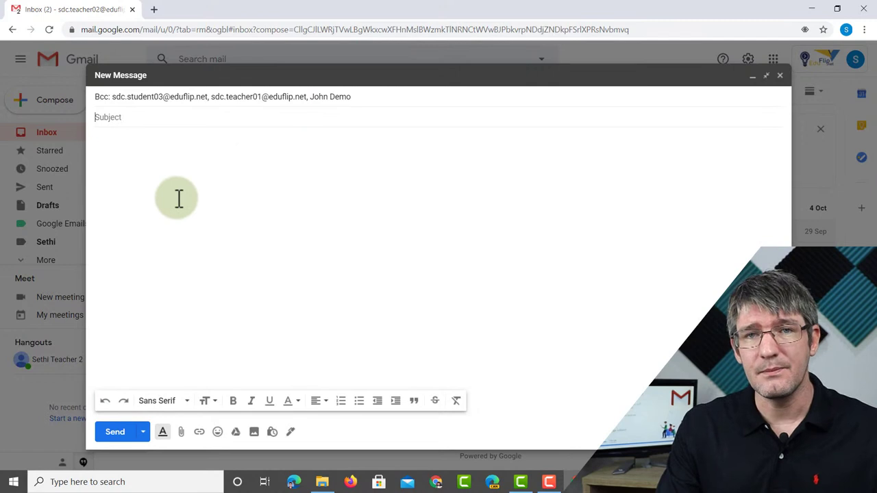
Step: Close the unfinished compose window as a draft and open the student's 'Testing' email
{"action": "left_click", "coordinate": [169, 155]}
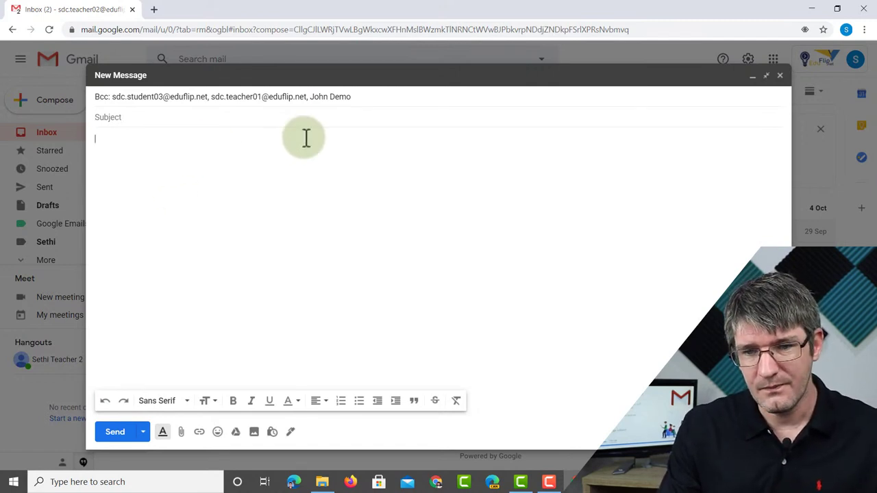
{"action": "left_click", "coordinate": [780, 75]}
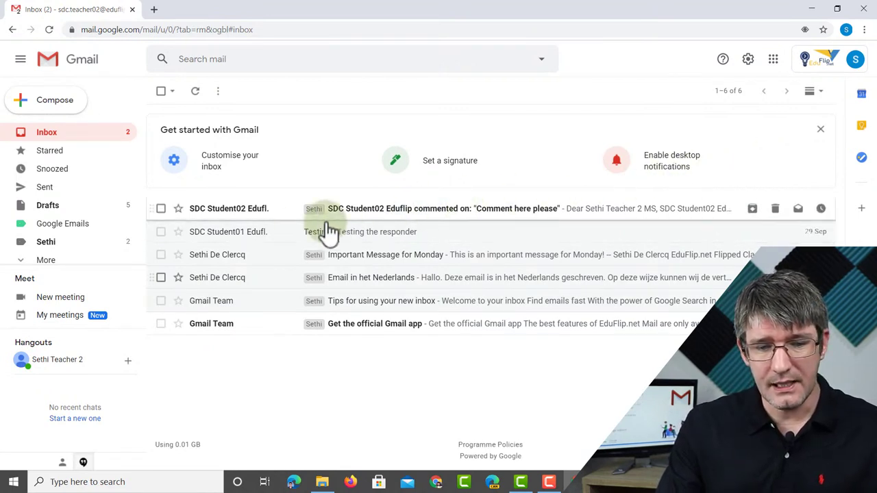
{"action": "left_click", "coordinate": [272, 233]}
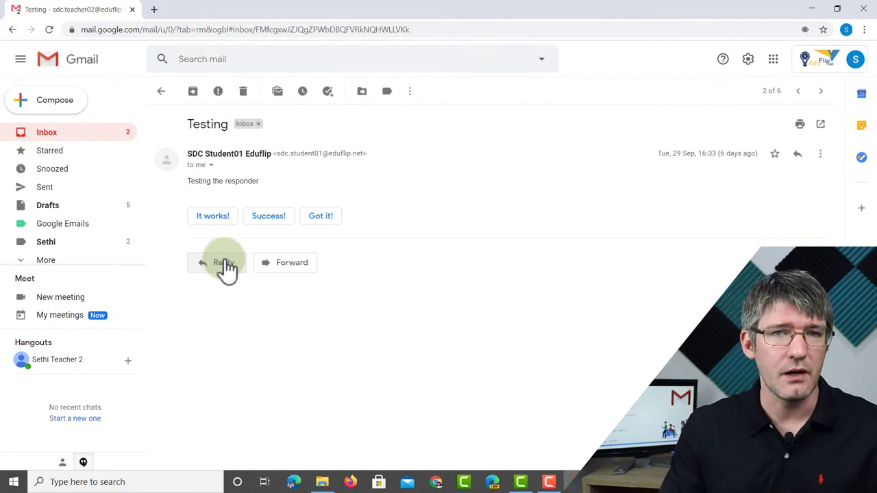
Step: Leave the 'Testing' email and go back to the inbox list
{"action": "left_click", "coordinate": [78, 137]}
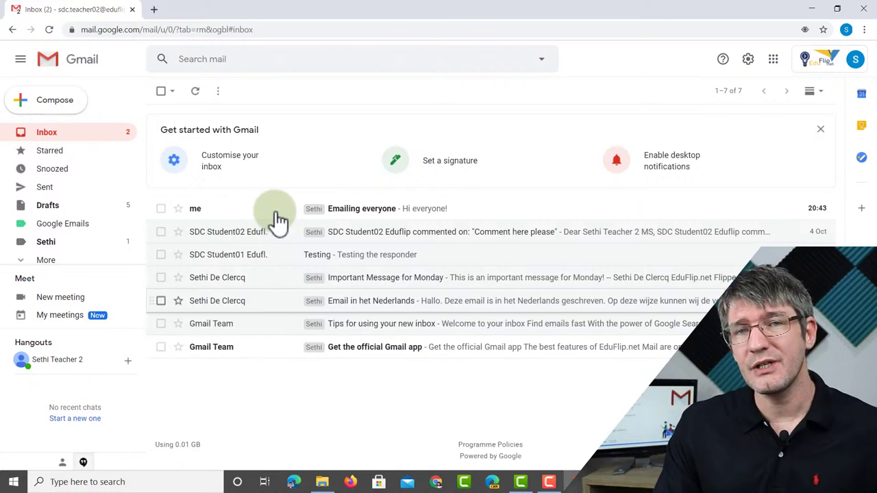
Step: Open the 'Emailing everyone' message and check its four recipients
{"action": "left_click", "coordinate": [388, 214]}
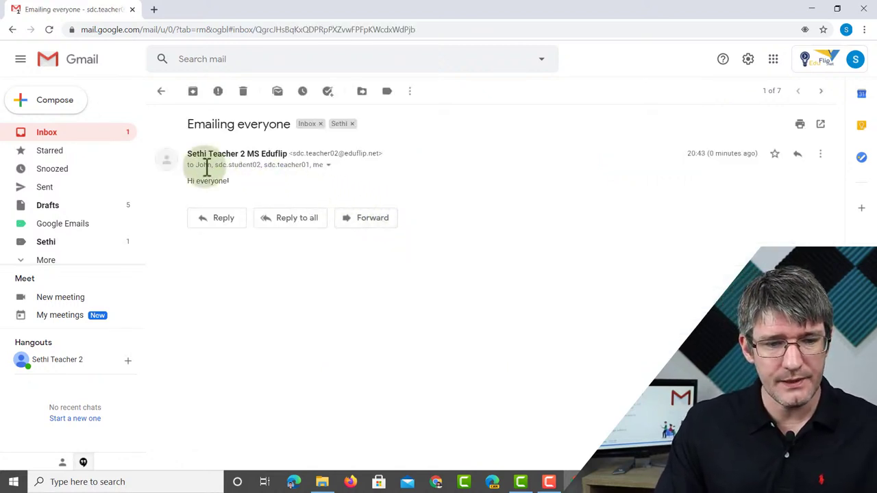
{"action": "mouse_move", "coordinate": [206, 166]}
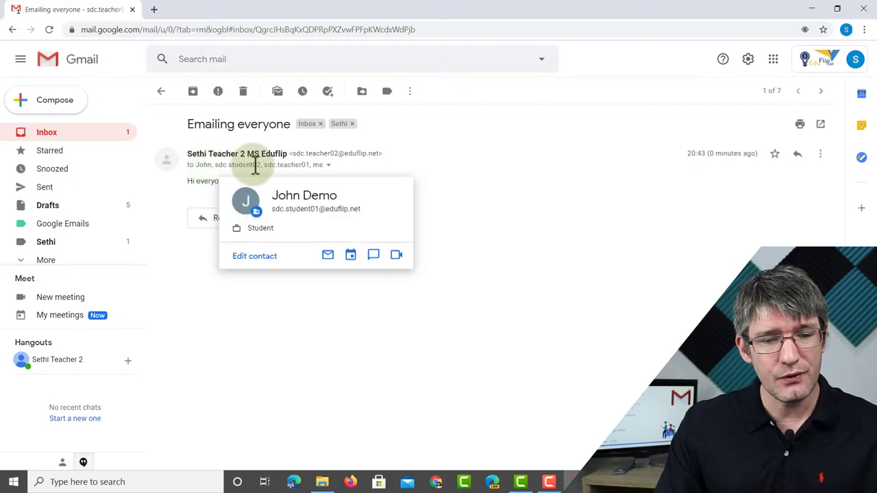
{"action": "mouse_move", "coordinate": [283, 165]}
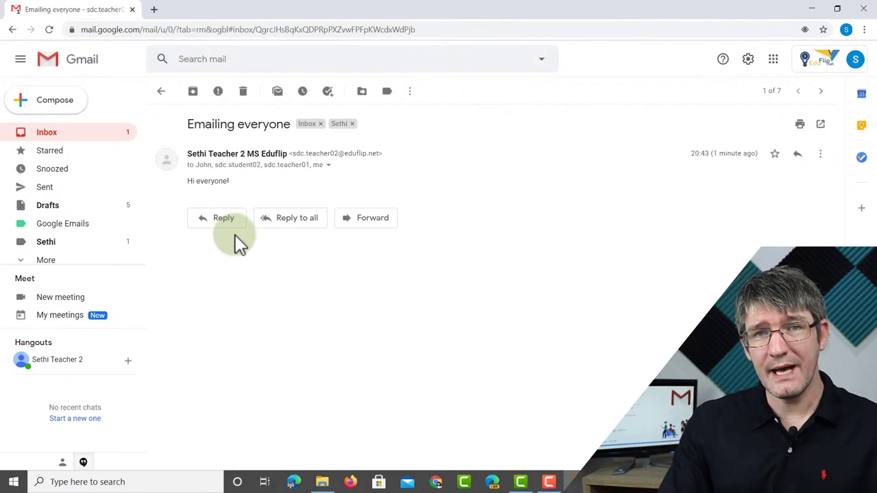
Step: Send a reply-all reading 'Hello everyone' in the 'Emailing everyone' thread, then return to the inbox
{"action": "left_click", "coordinate": [300, 222]}
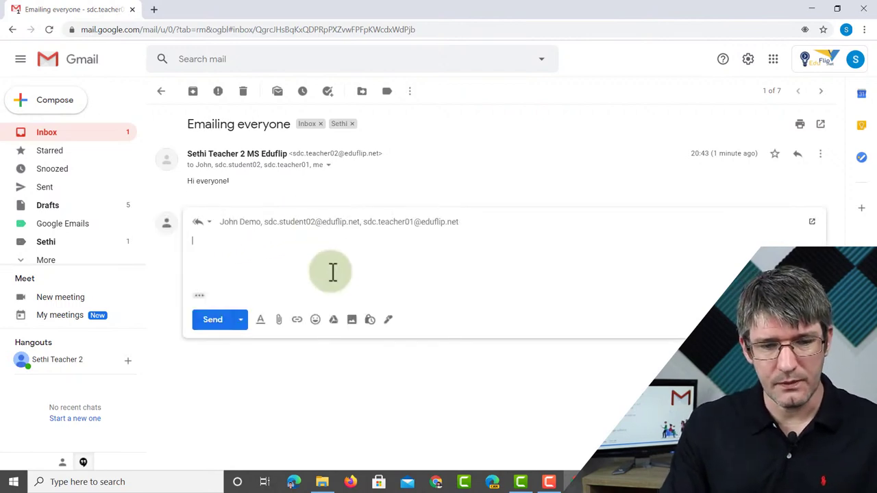
{"action": "type", "text": "He"}
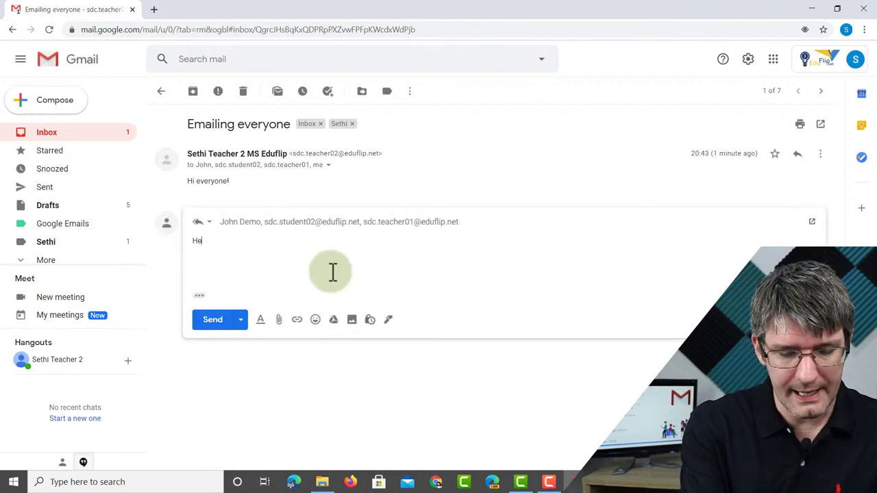
{"action": "type", "text": "llo everyone!"}
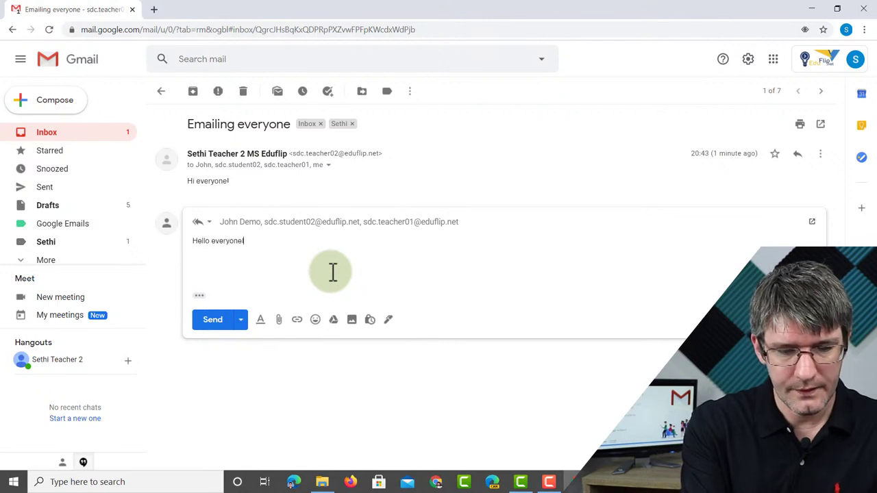
{"action": "left_click", "coordinate": [216, 322]}
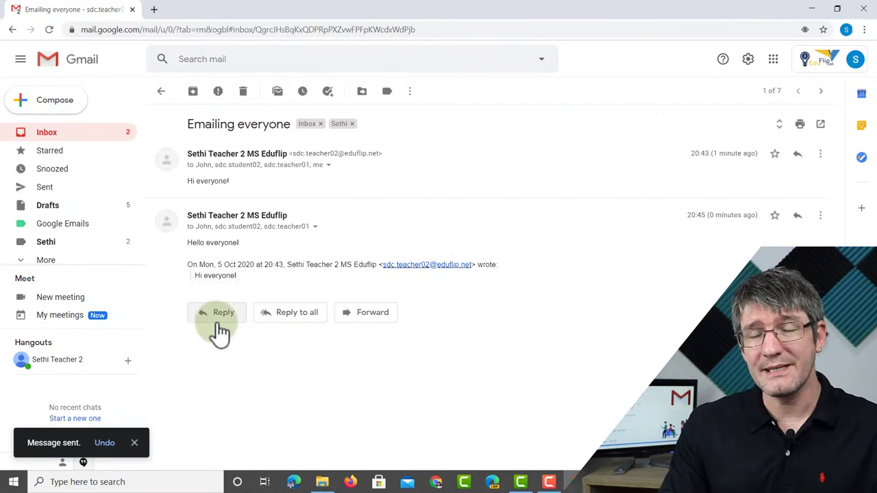
{"action": "left_click", "coordinate": [80, 135]}
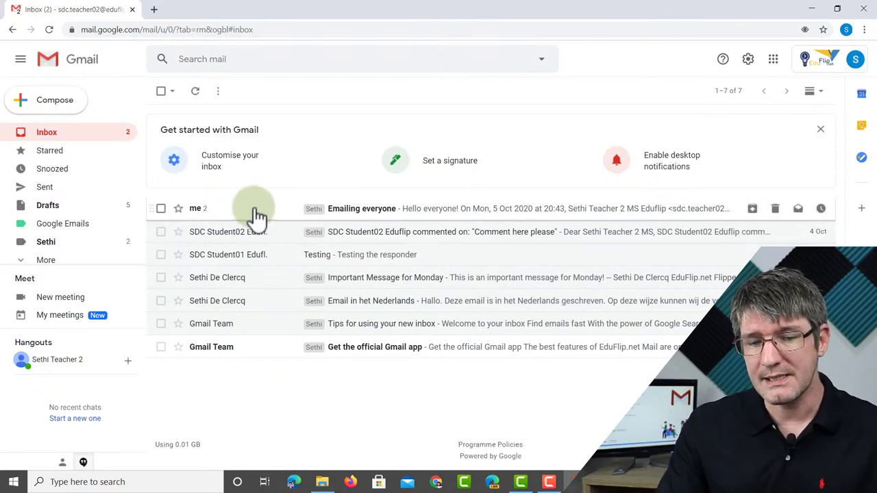
Step: Reopen 'Emailing everyone' and draft a reply-all reading 'Professional Development', then show the reply-type options
{"action": "left_click", "coordinate": [379, 218]}
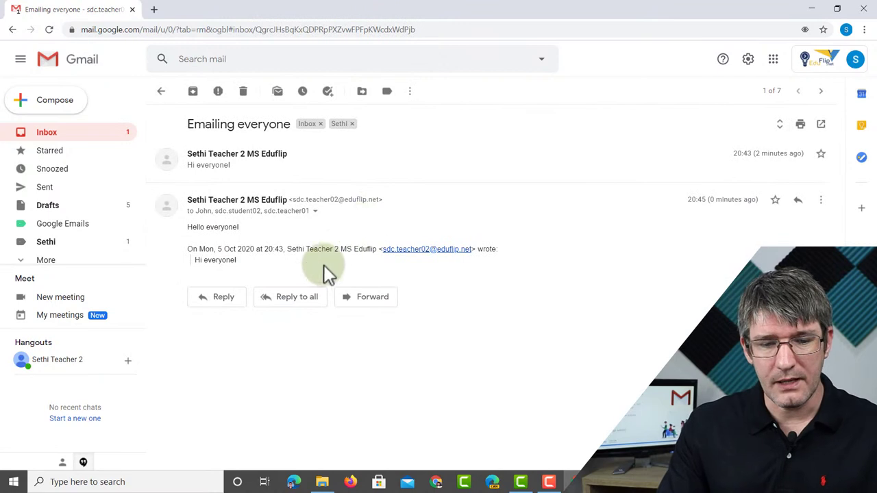
{"action": "left_click", "coordinate": [295, 299]}
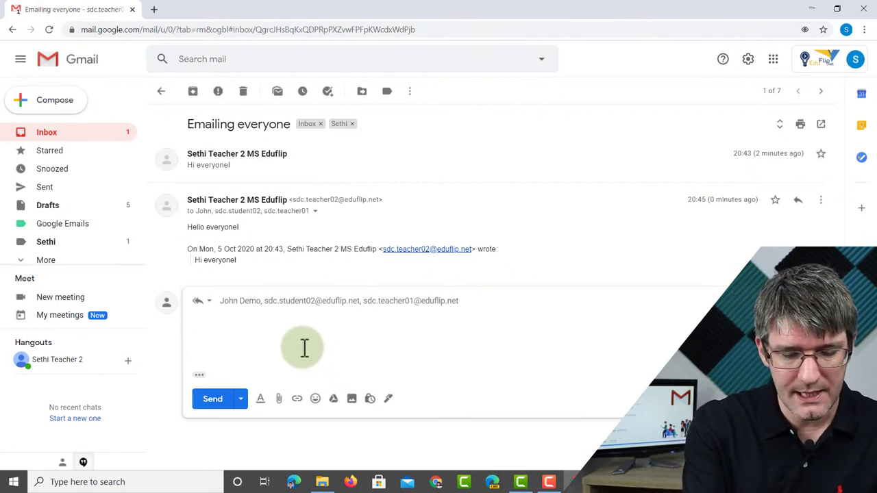
{"action": "type", "text": "Professional Development"}
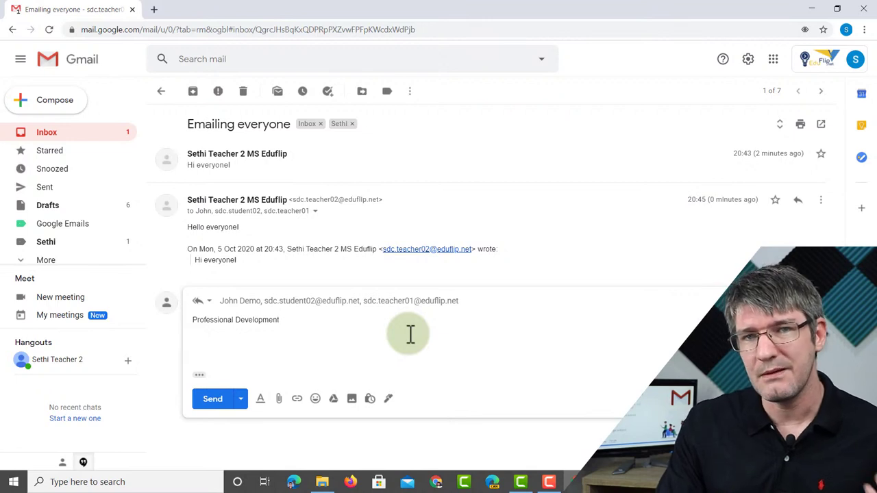
{"action": "left_click", "coordinate": [210, 301]}
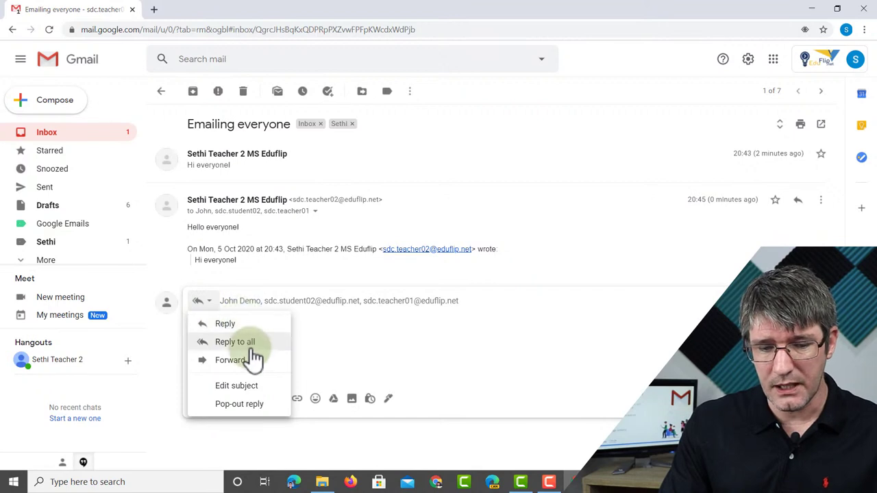
Step: Change the reply's subject to 'Pd', send it to everyone, and return to the inbox
{"action": "left_click", "coordinate": [261, 388]}
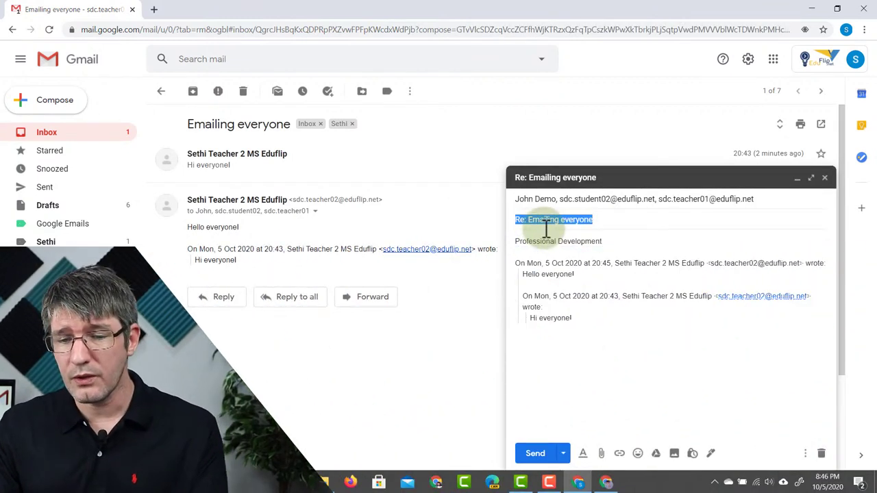
{"action": "type", "text": "Pd"}
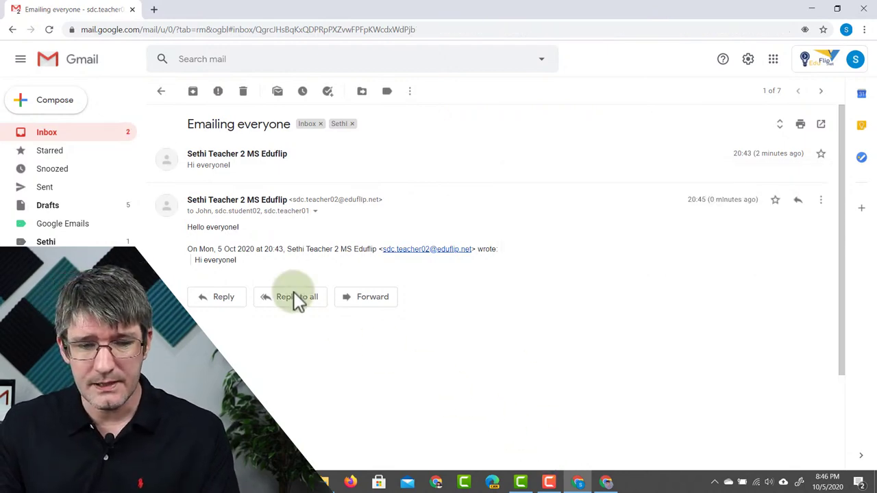
{"action": "left_click", "coordinate": [45, 137]}
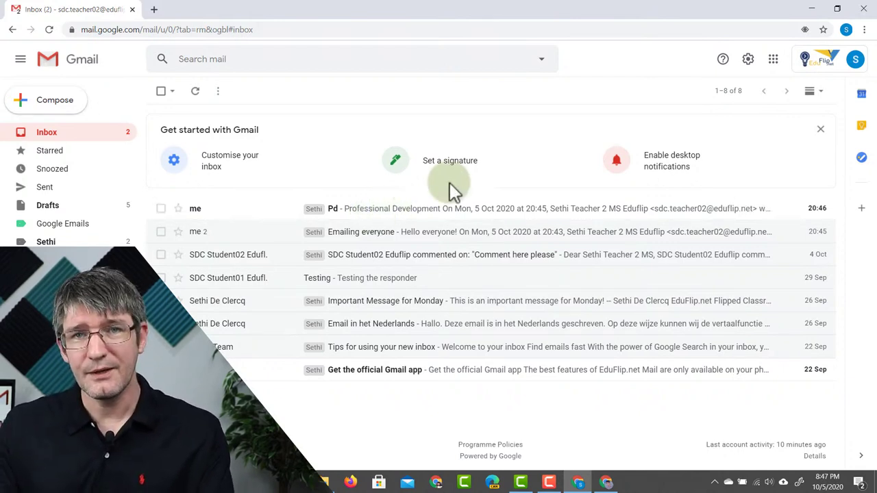
{"action": "left_click", "coordinate": [747, 59]}
{"action": "left_click", "coordinate": [758, 120]}
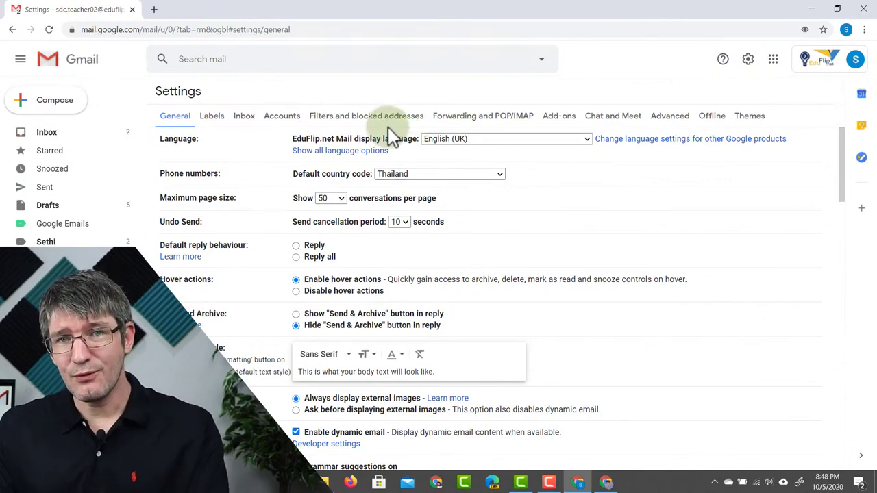
{"action": "scroll", "coordinate": [387, 127], "scroll_direction": "down", "scroll_amount": 5}
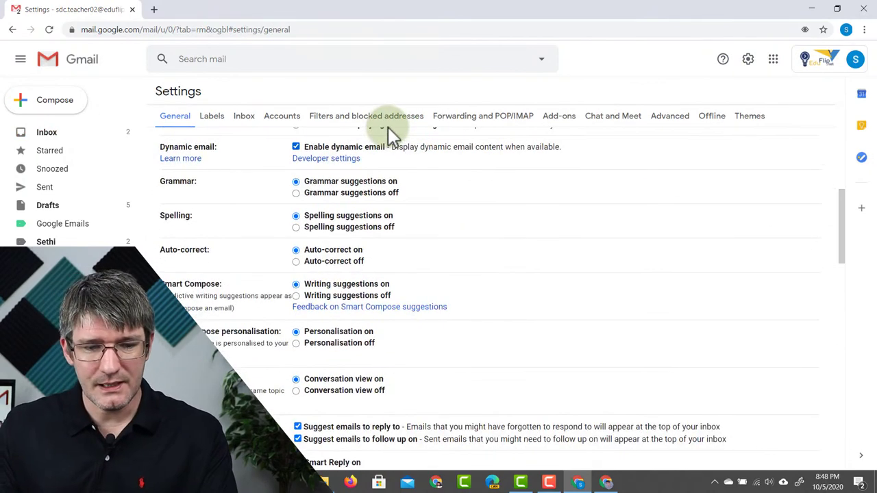
{"action": "scroll", "coordinate": [192, 311], "scroll_direction": "down", "scroll_amount": 2}
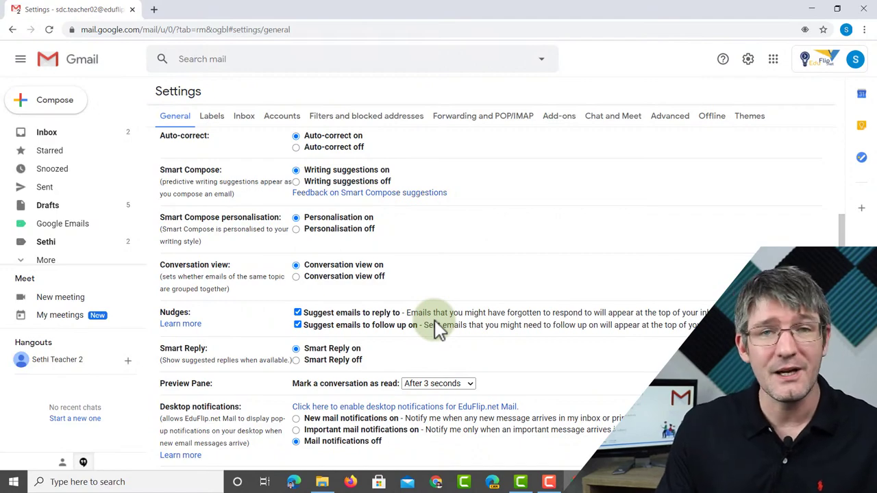
{"action": "scroll", "coordinate": [434, 320], "scroll_direction": "down", "scroll_amount": 5}
{"action": "scroll", "coordinate": [435, 320], "scroll_direction": "down", "scroll_amount": 6}
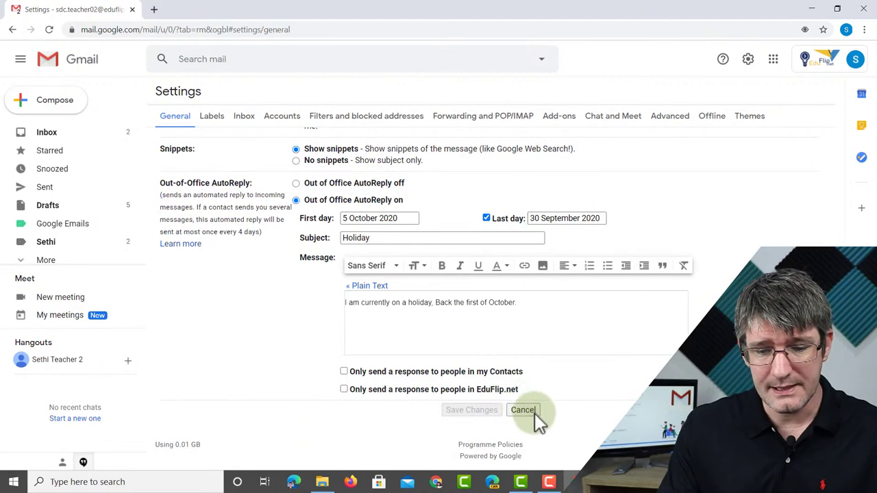
{"action": "left_click", "coordinate": [535, 413]}
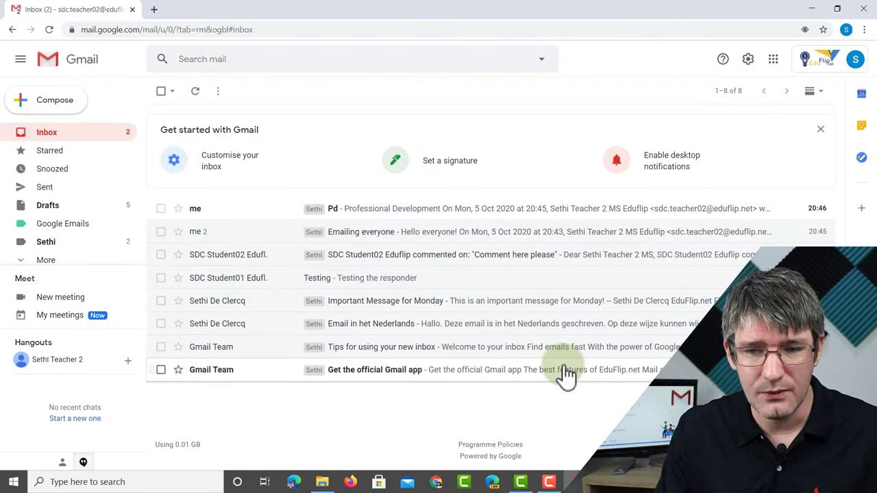
Step: In the settings' Offline tab, enable offline mail and store emails from the last 30 days
{"action": "left_click", "coordinate": [747, 60]}
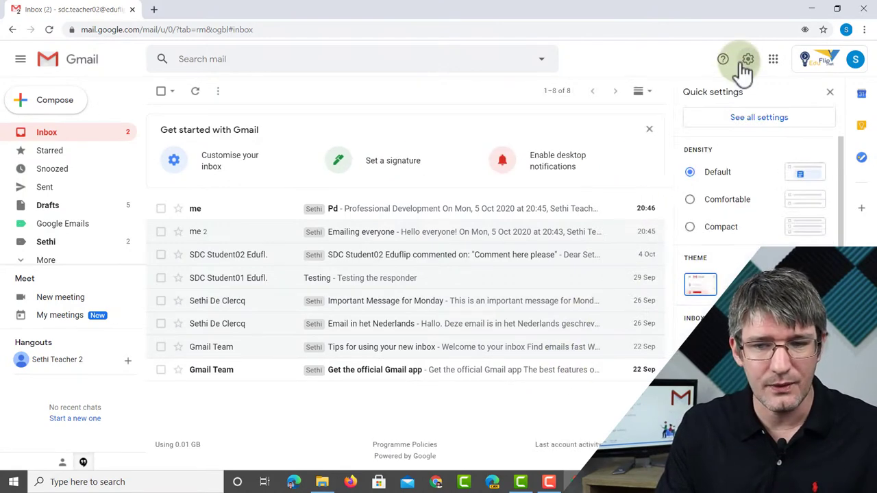
{"action": "left_click", "coordinate": [760, 125]}
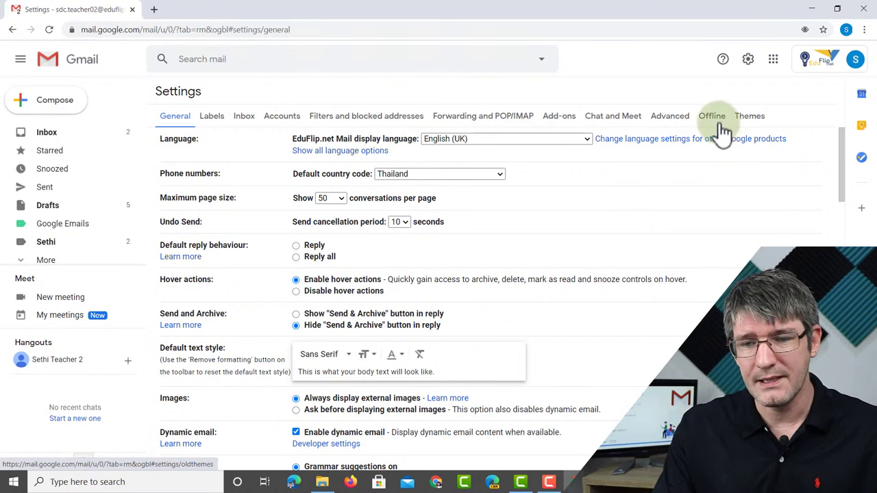
{"action": "left_click", "coordinate": [713, 117]}
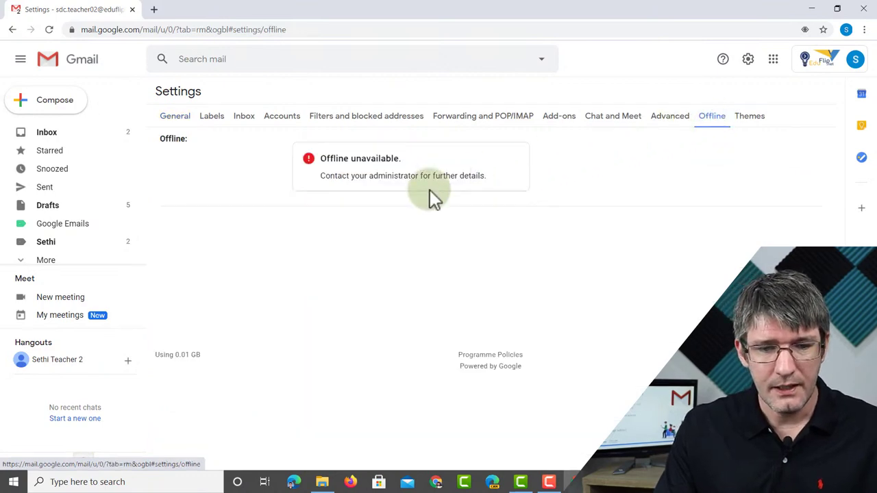
{"action": "left_click", "coordinate": [711, 116]}
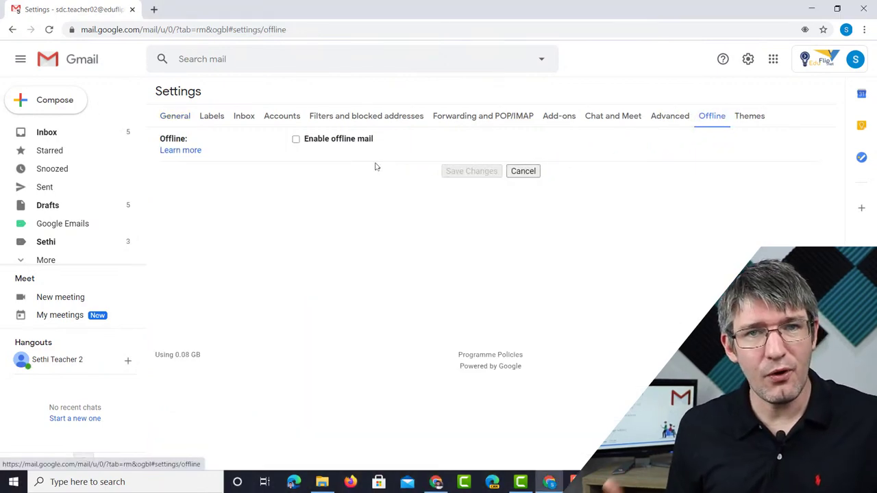
{"action": "left_click", "coordinate": [295, 139]}
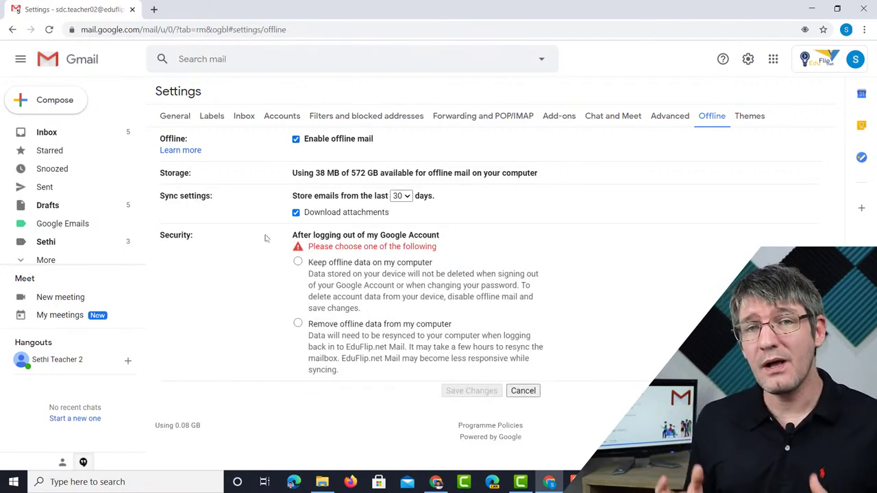
{"action": "left_click", "coordinate": [404, 196]}
{"action": "left_click", "coordinate": [409, 197]}
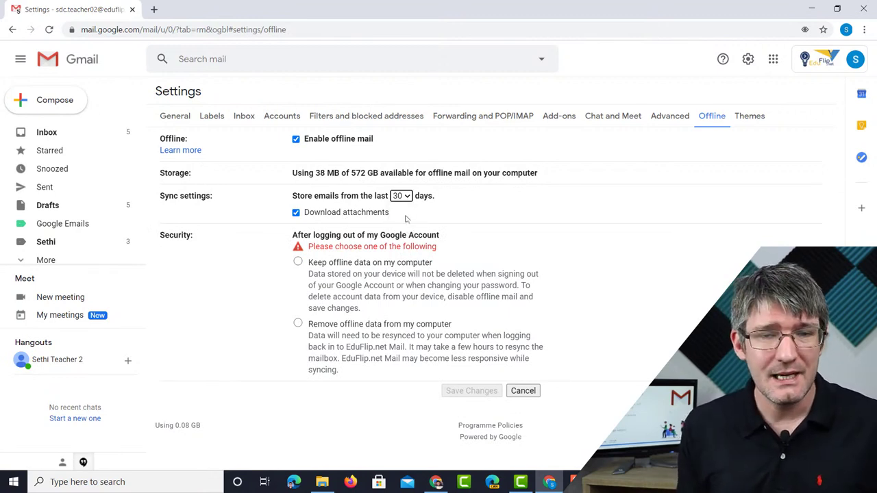
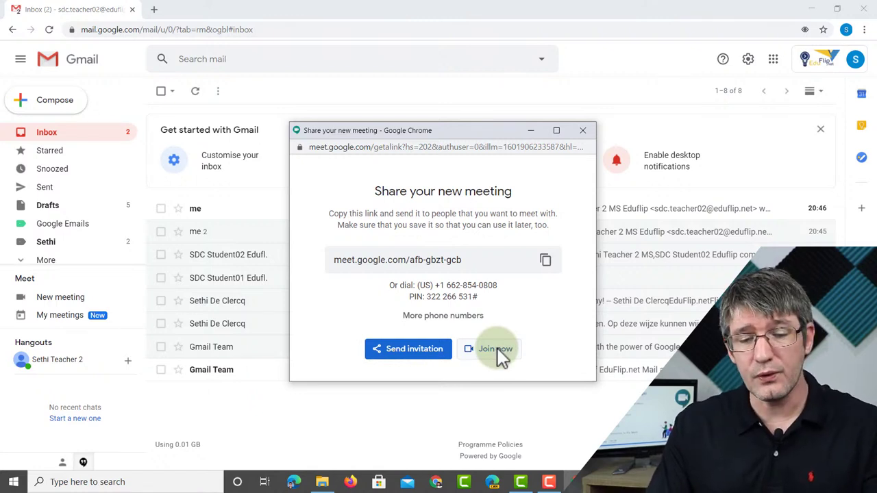
Step: Discard the emailed invitation draft, then start another new meeting and join its lobby
{"action": "left_click", "coordinate": [415, 361]}
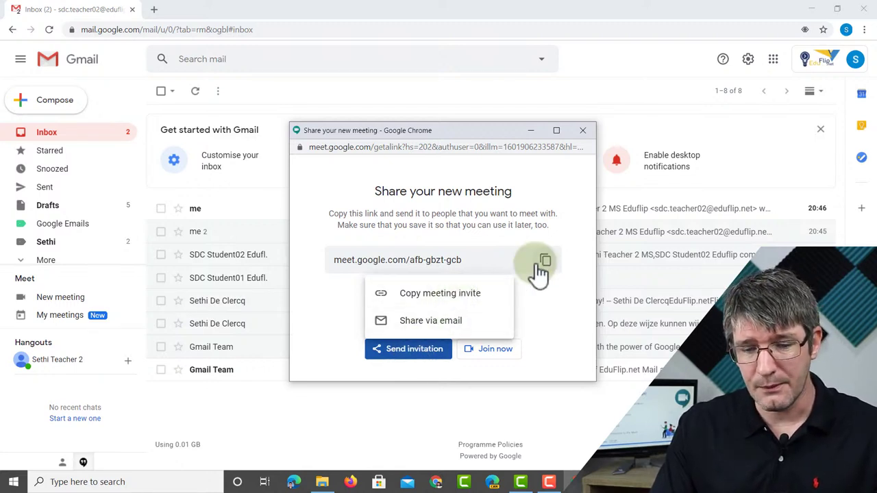
{"action": "left_click", "coordinate": [464, 323]}
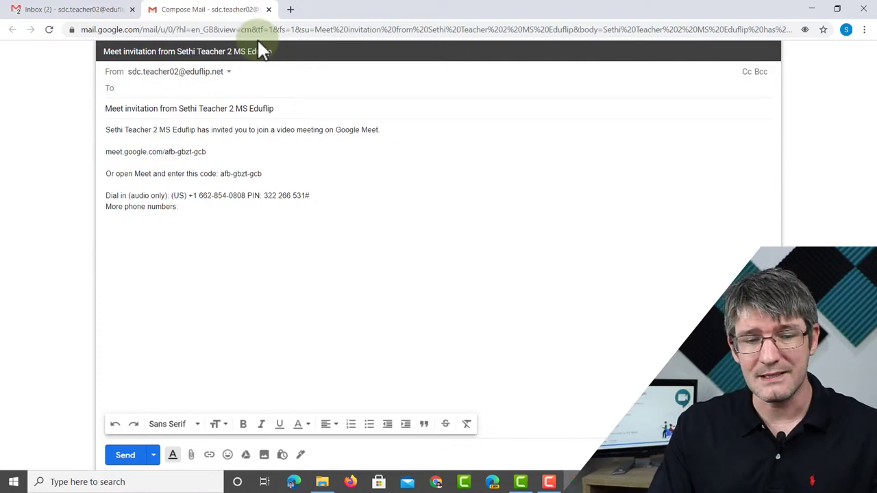
{"action": "left_click", "coordinate": [268, 9]}
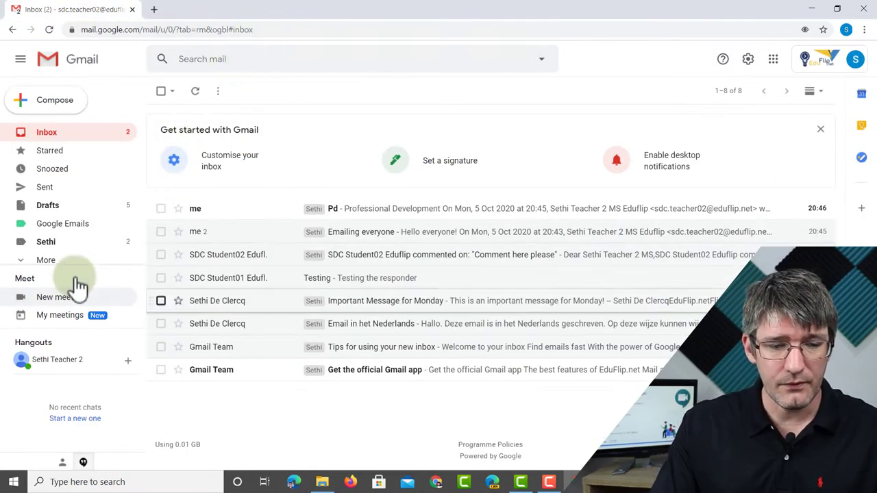
{"action": "left_click", "coordinate": [60, 300]}
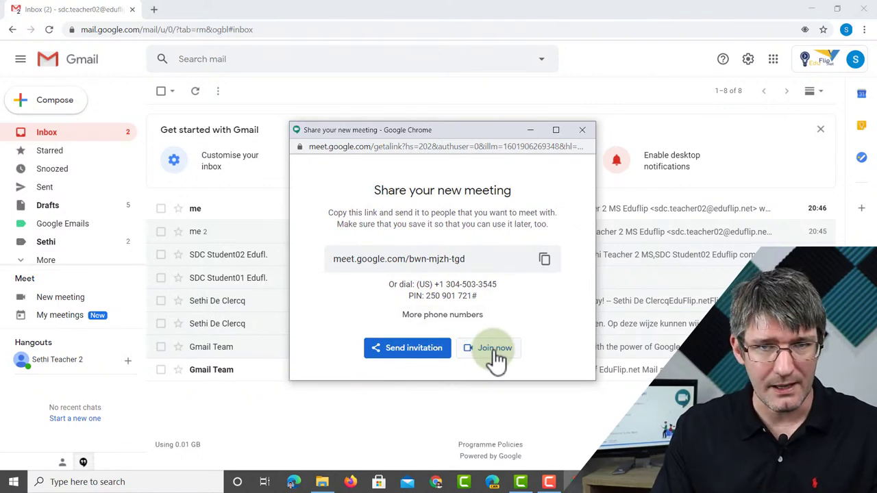
{"action": "left_click", "coordinate": [494, 349]}
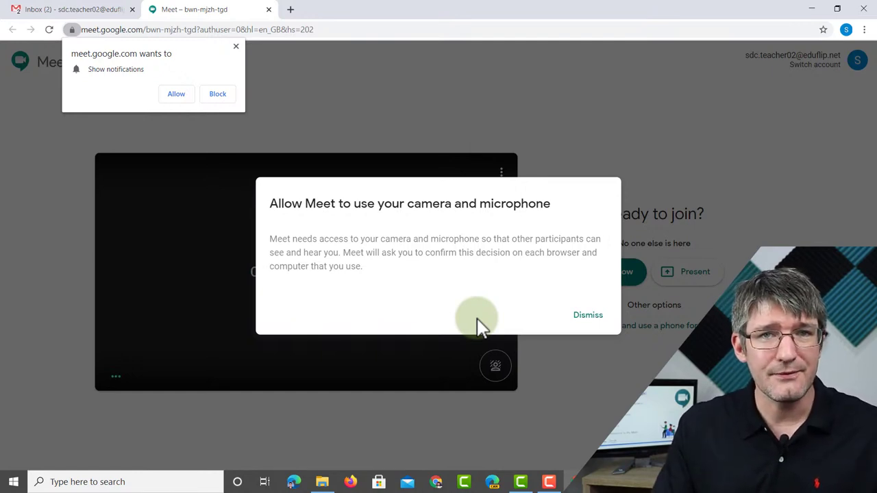
Step: Allow the Meet page to show notifications and use the camera and microphone
{"action": "left_click", "coordinate": [176, 94]}
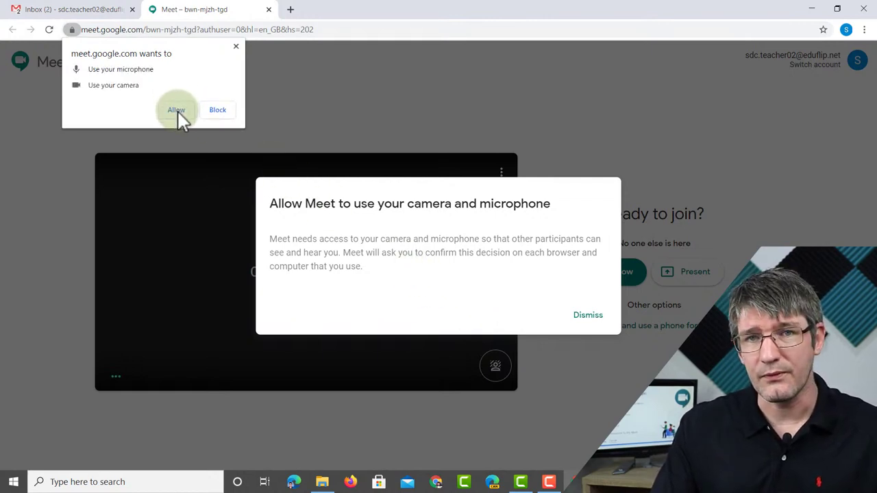
{"action": "left_click", "coordinate": [176, 110]}
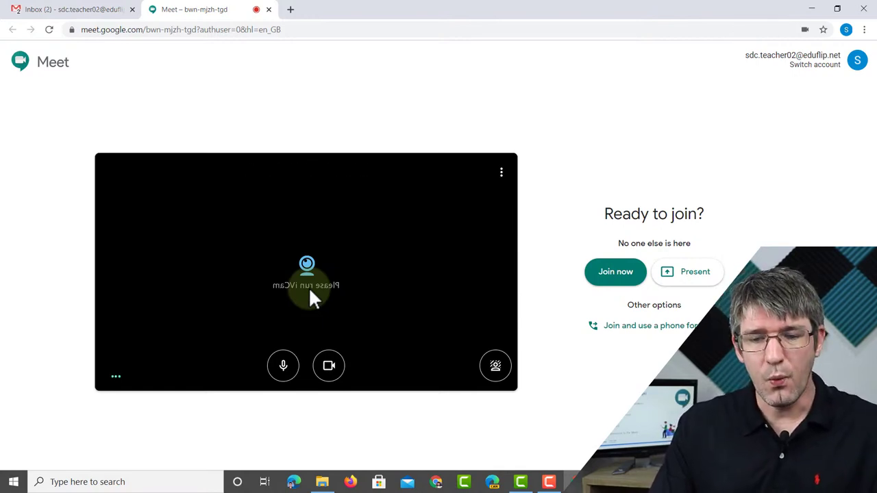
{"action": "left_click", "coordinate": [501, 176]}
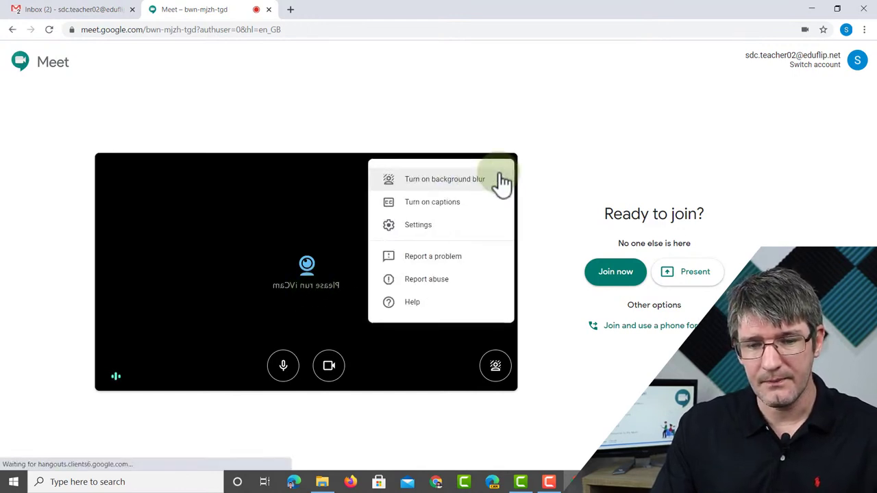
Step: In Video settings, choose the HD User Facing camera with 720p send and receive resolution
{"action": "left_click", "coordinate": [452, 226]}
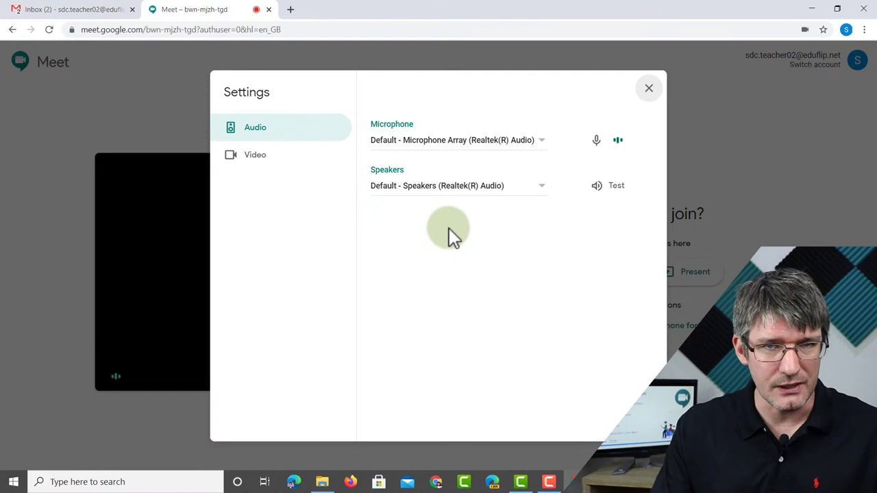
{"action": "left_click", "coordinate": [267, 160]}
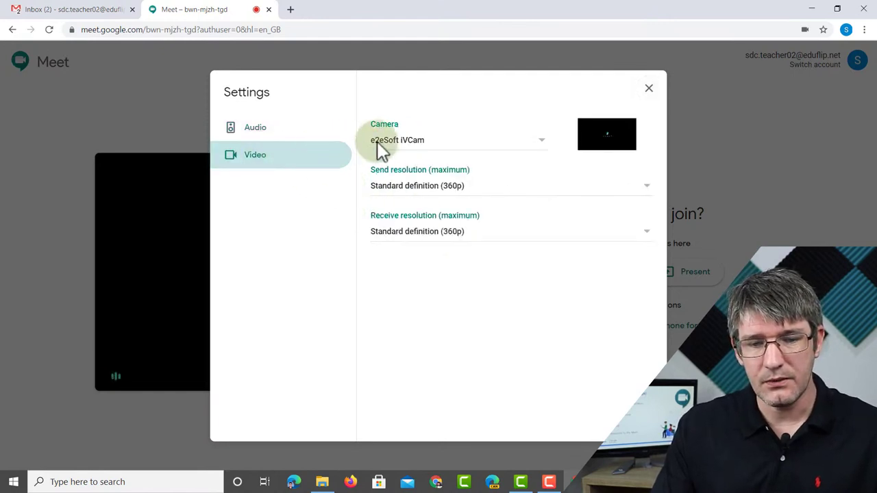
{"action": "left_click", "coordinate": [416, 146]}
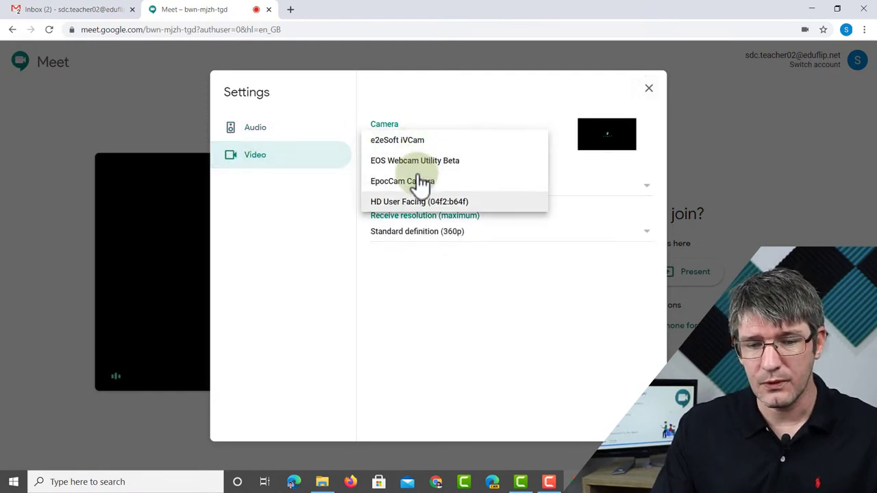
{"action": "left_click", "coordinate": [418, 203]}
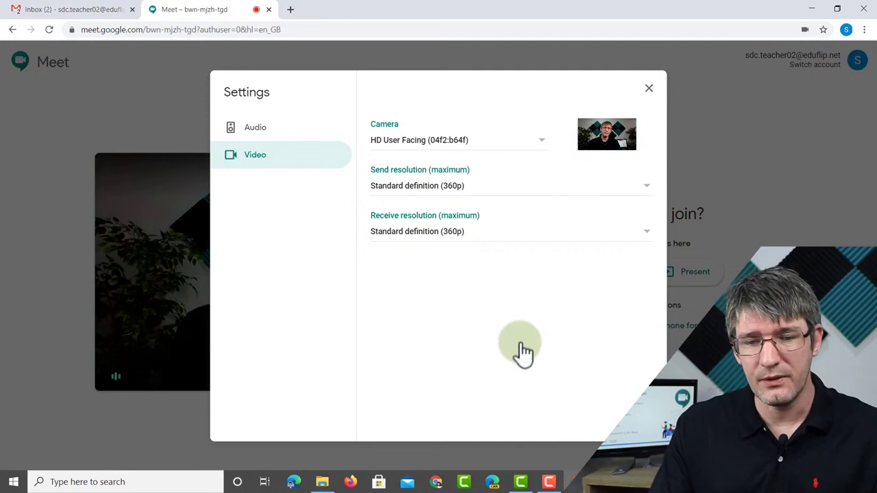
{"action": "left_click", "coordinate": [483, 148]}
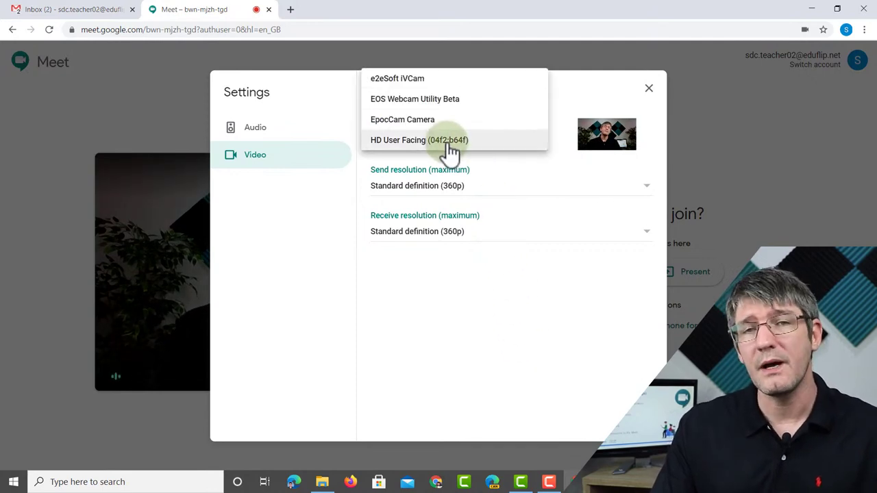
{"action": "left_click", "coordinate": [450, 148]}
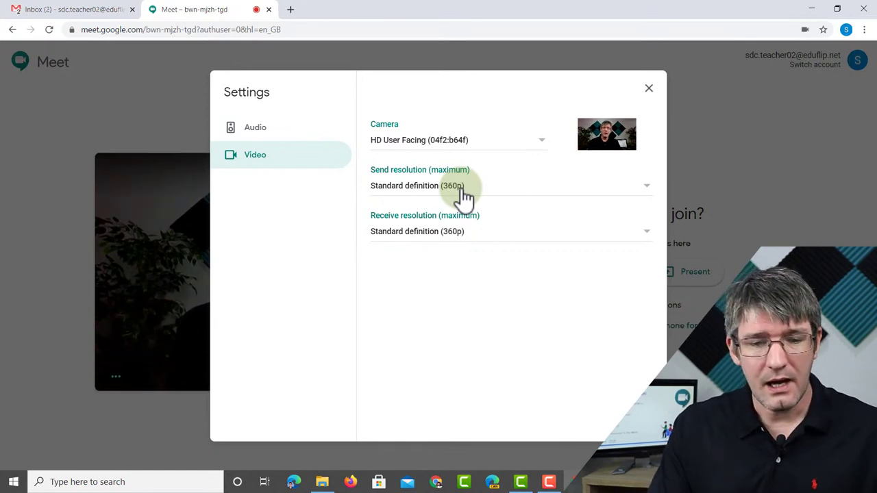
{"action": "left_click", "coordinate": [465, 196]}
{"action": "left_click", "coordinate": [407, 168]}
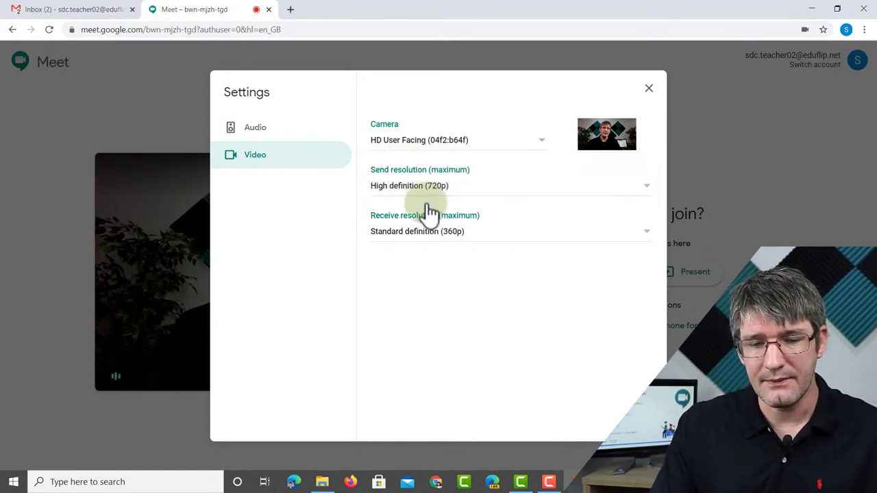
{"action": "left_click", "coordinate": [447, 236]}
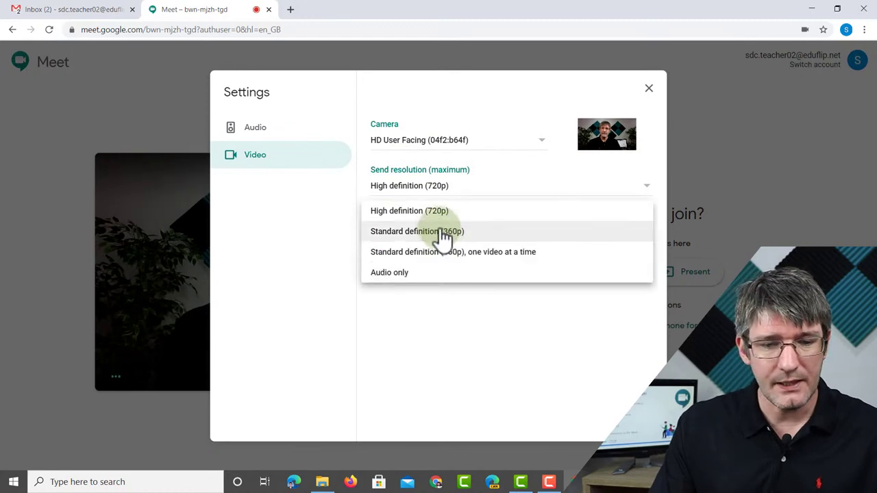
{"action": "left_click", "coordinate": [424, 212]}
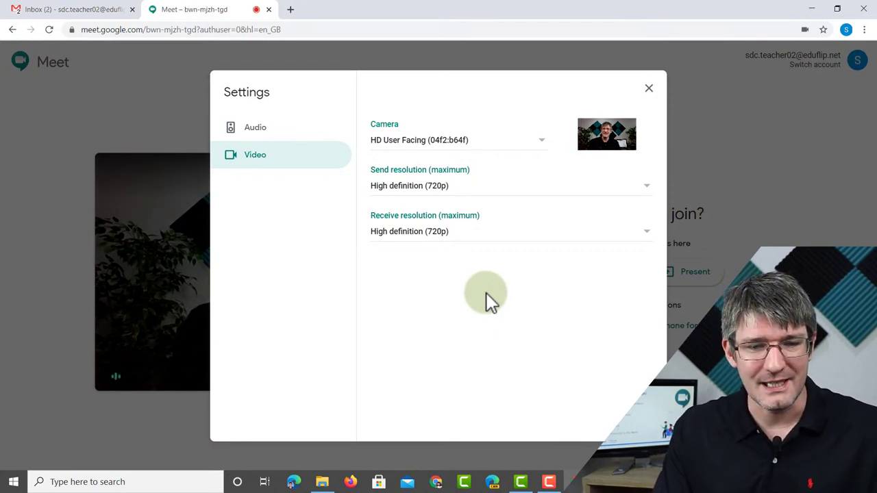
Step: Check the Audio settings, keeping the default microphone array, then return to Video
{"action": "left_click", "coordinate": [271, 137]}
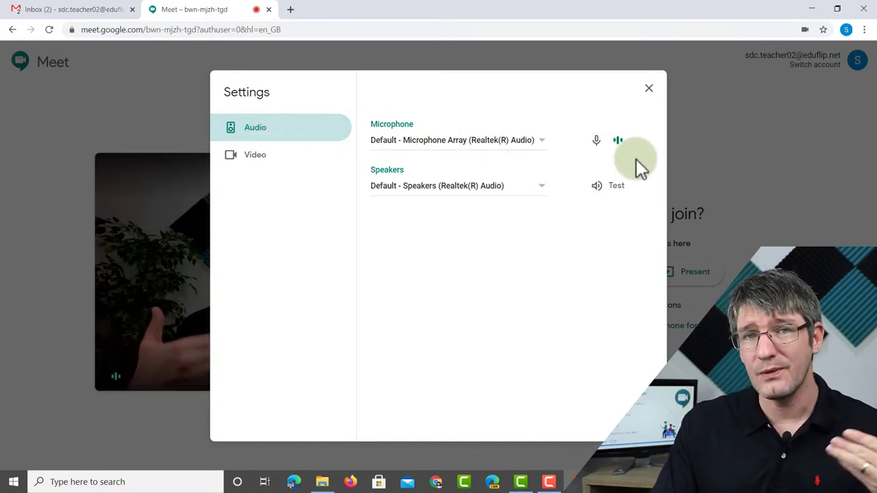
{"action": "left_click", "coordinate": [454, 145]}
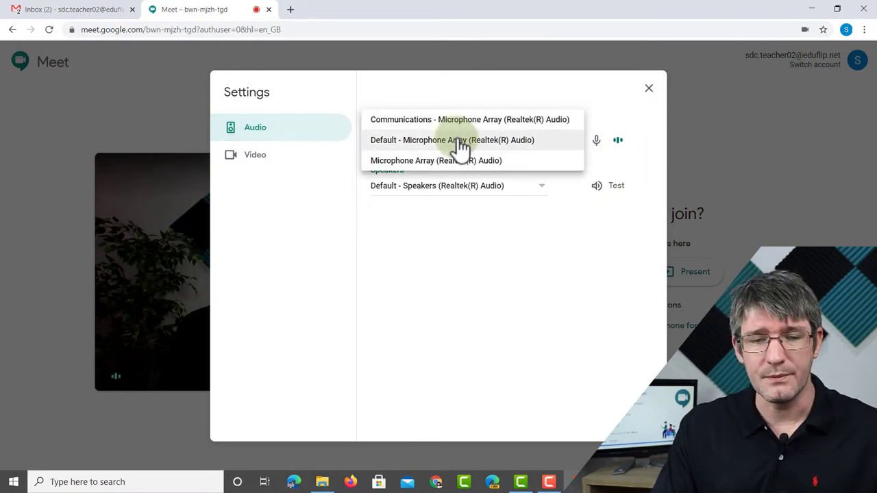
{"action": "left_click", "coordinate": [457, 144]}
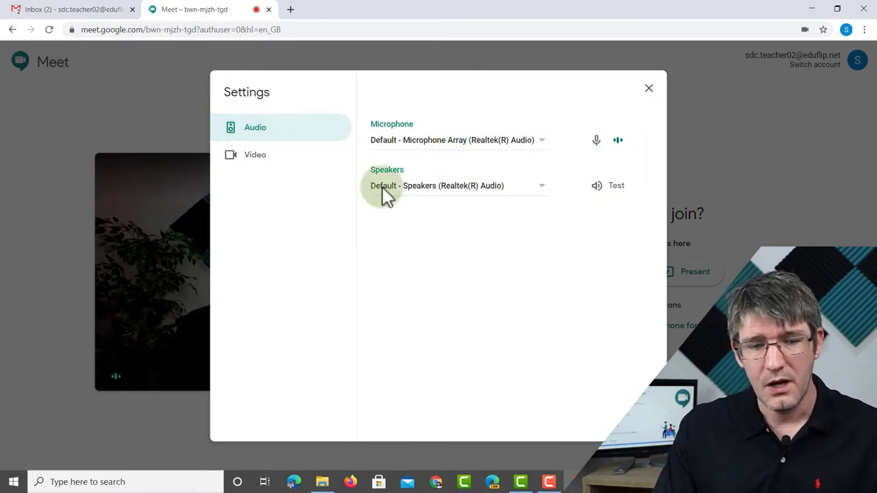
{"action": "left_click", "coordinate": [254, 154]}
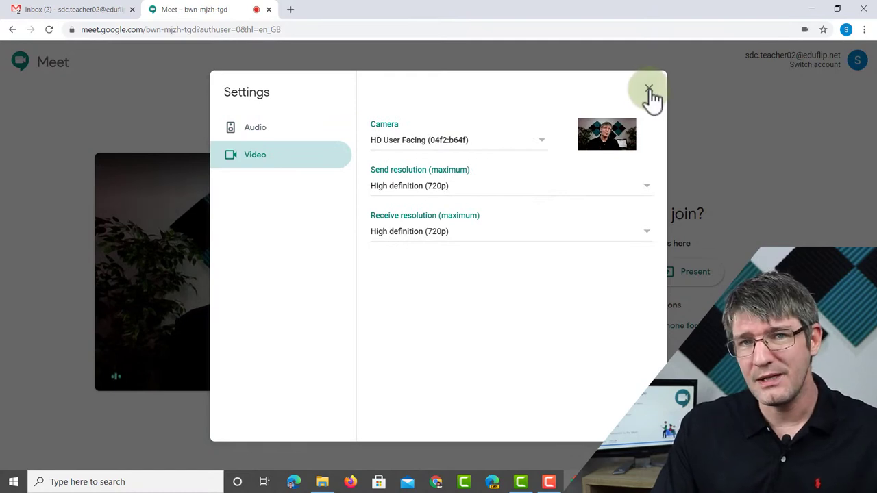
Step: Close Settings, mute the mic, cycle the camera off and on, and leave background blur off
{"action": "left_click", "coordinate": [649, 91]}
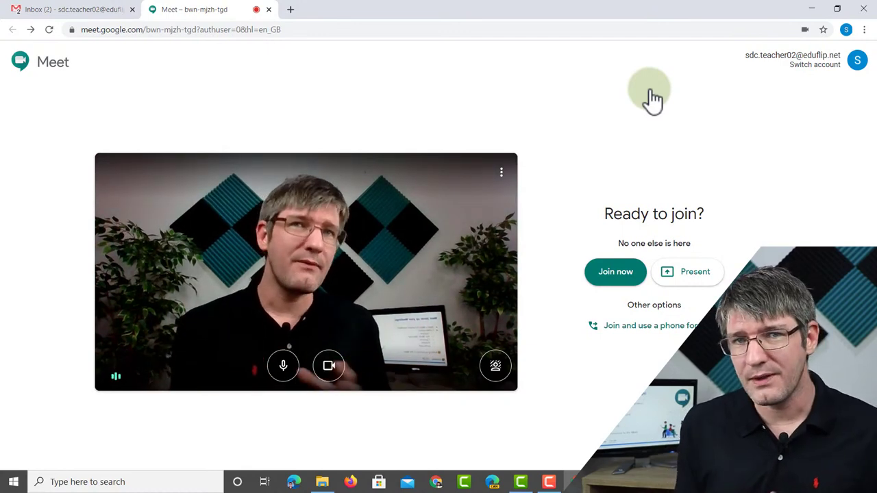
{"action": "left_click", "coordinate": [283, 366]}
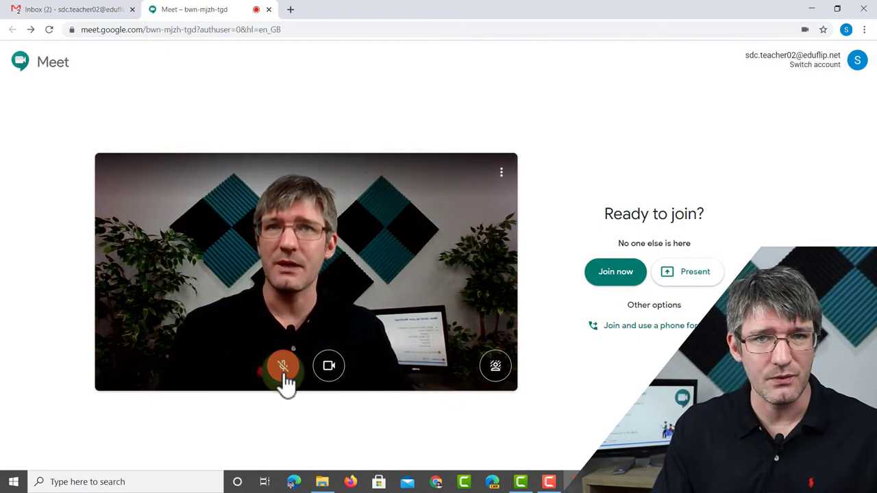
{"action": "left_click", "coordinate": [329, 367]}
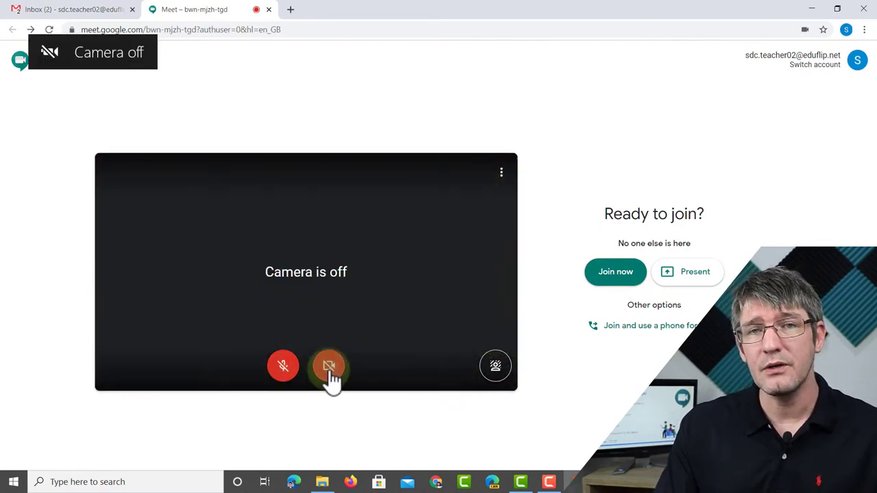
{"action": "left_click", "coordinate": [328, 367]}
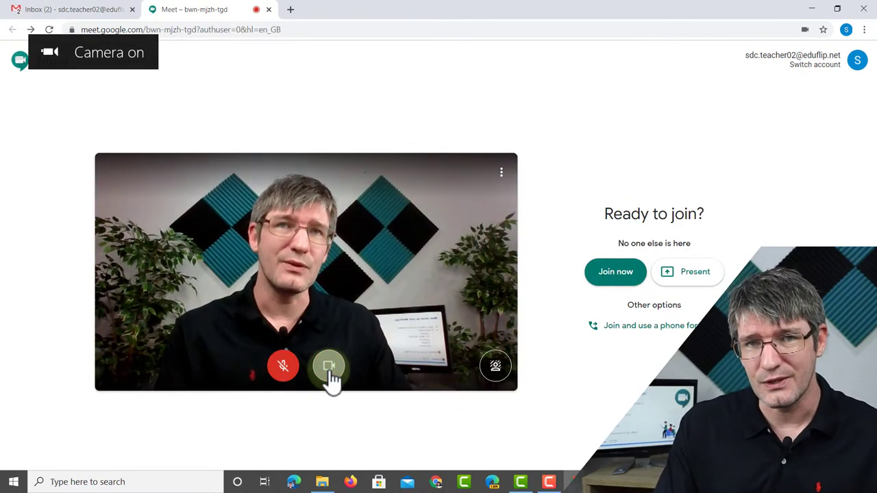
{"action": "left_click", "coordinate": [283, 367]}
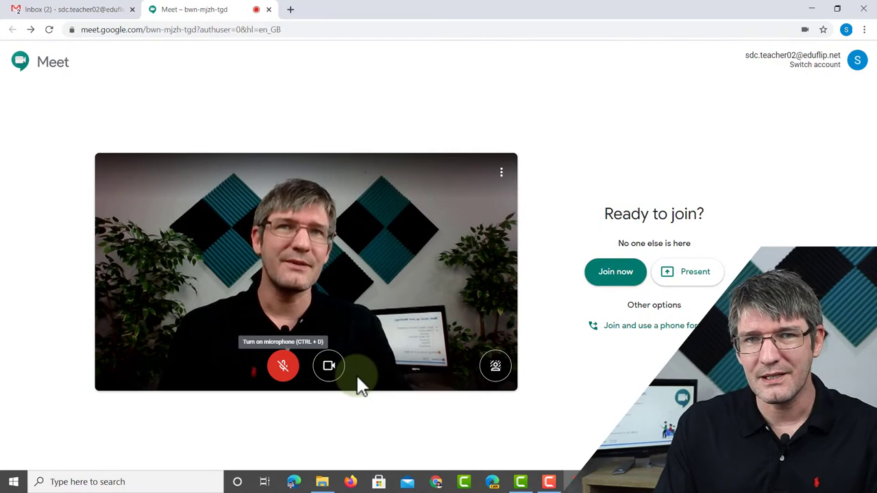
{"action": "left_click", "coordinate": [498, 370]}
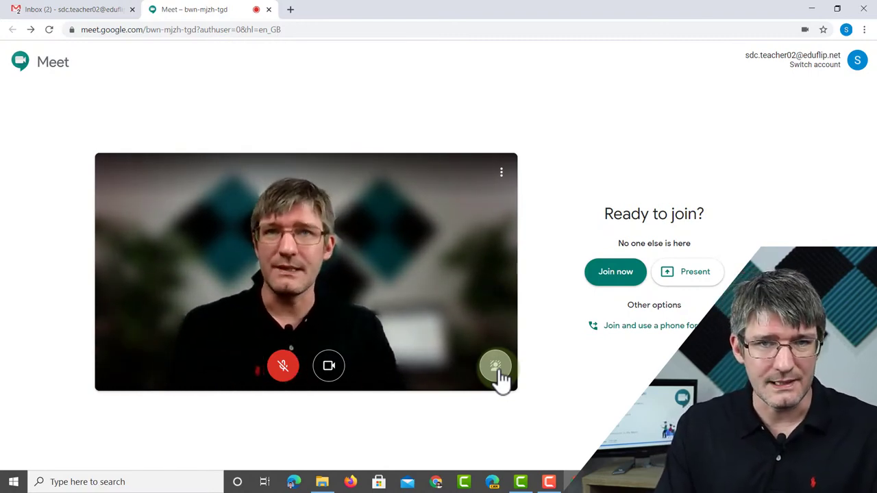
{"action": "left_click", "coordinate": [496, 367]}
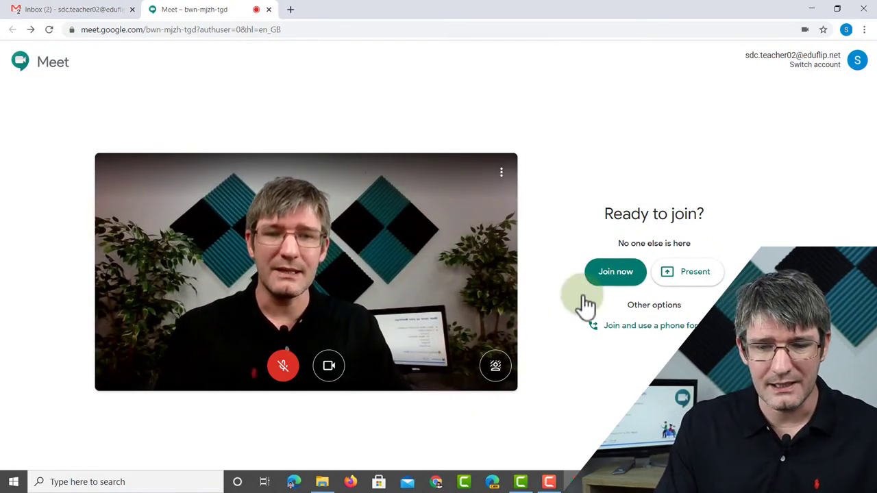
Step: Join the call with the mic muted and switch the meeting to full screen
{"action": "left_click", "coordinate": [612, 278]}
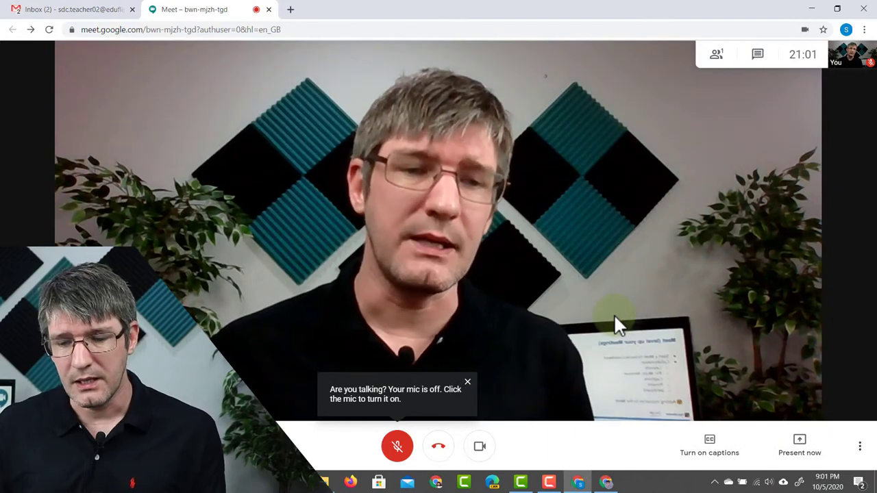
{"action": "left_click", "coordinate": [861, 452]}
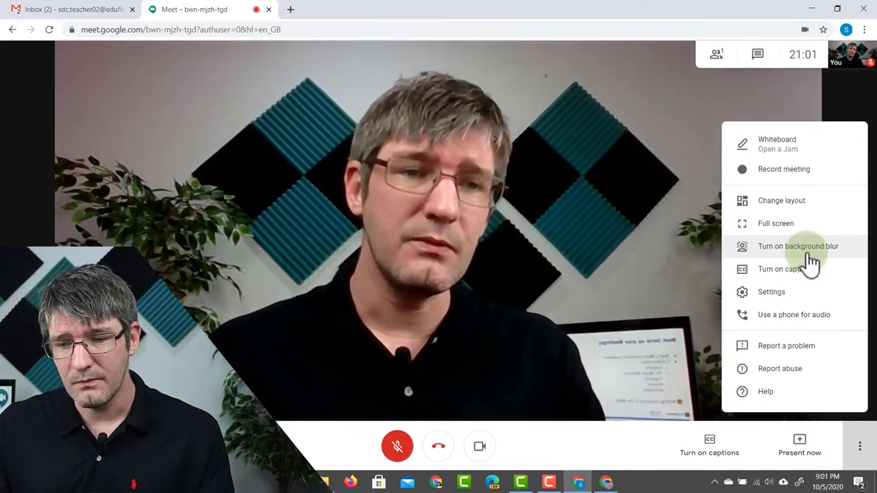
{"action": "left_click", "coordinate": [771, 229]}
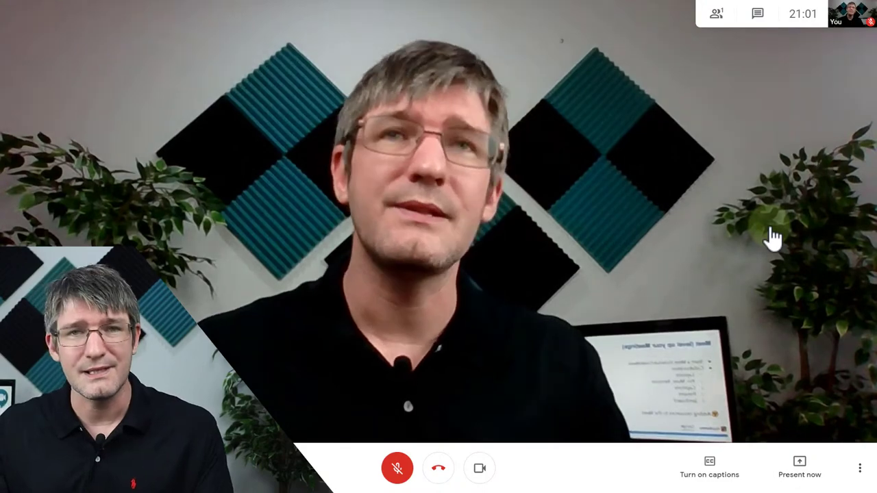
{"action": "left_click", "coordinate": [861, 470]}
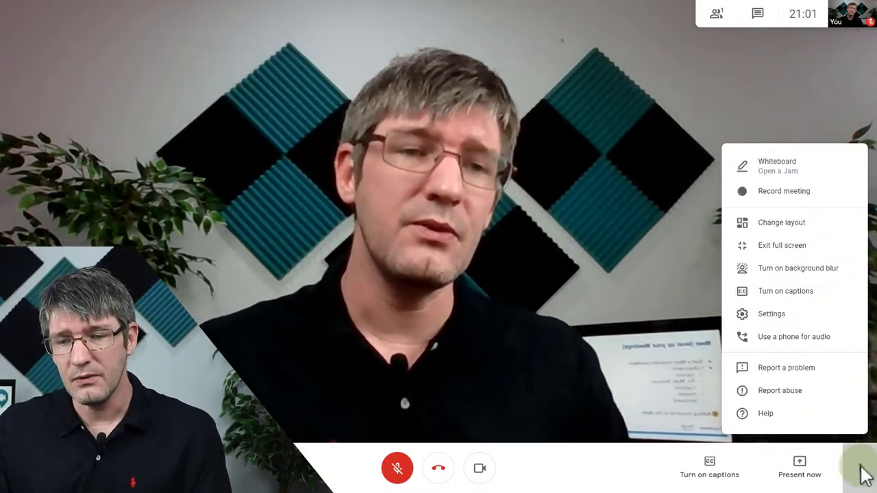
Step: Set the call layout to Tiled with a maximum of 49 tiles, after trying Spotlight
{"action": "left_click", "coordinate": [789, 231]}
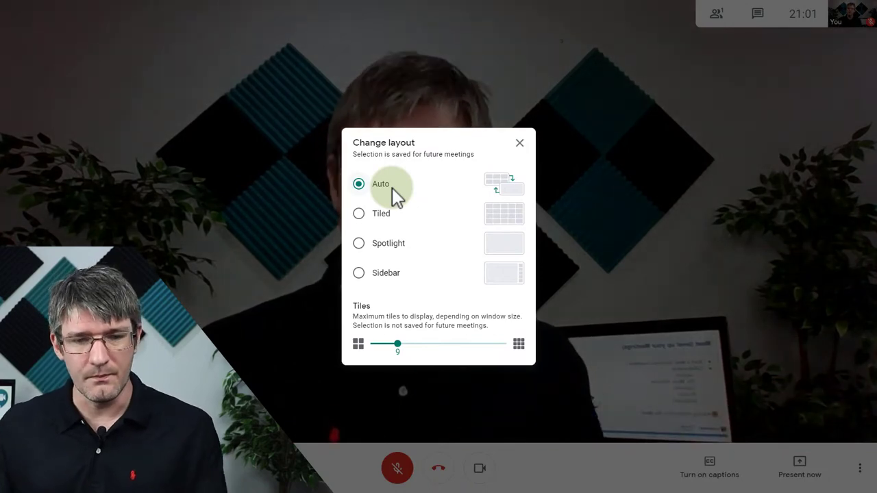
{"action": "left_click", "coordinate": [382, 215]}
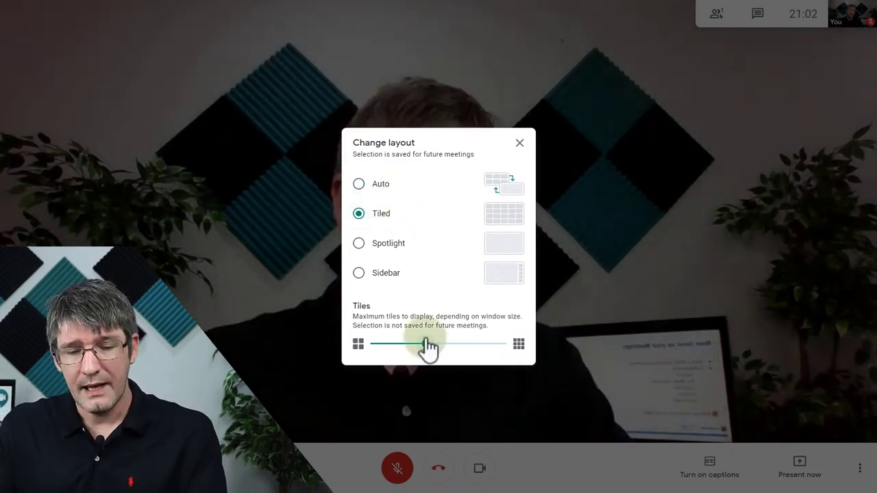
{"action": "left_click_drag", "start_coordinate": [425, 345], "coordinate": [378, 357]}
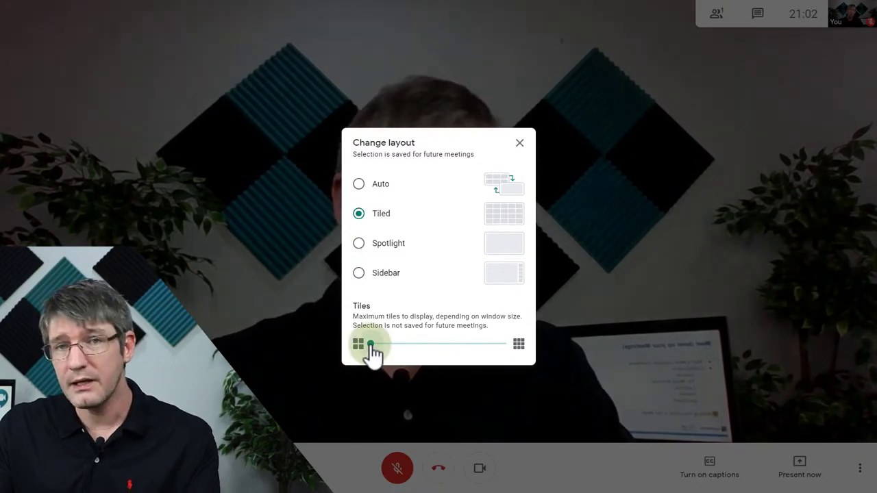
{"action": "left_click_drag", "start_coordinate": [373, 353], "coordinate": [498, 327]}
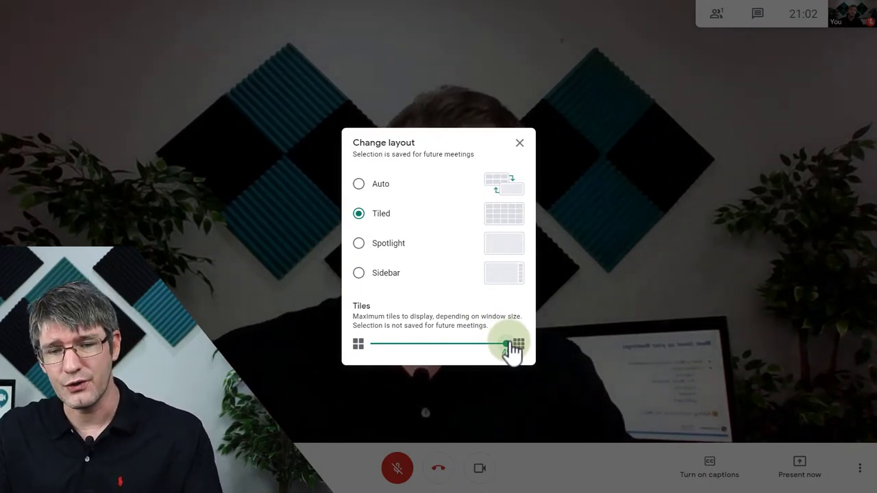
{"action": "left_click", "coordinate": [396, 247]}
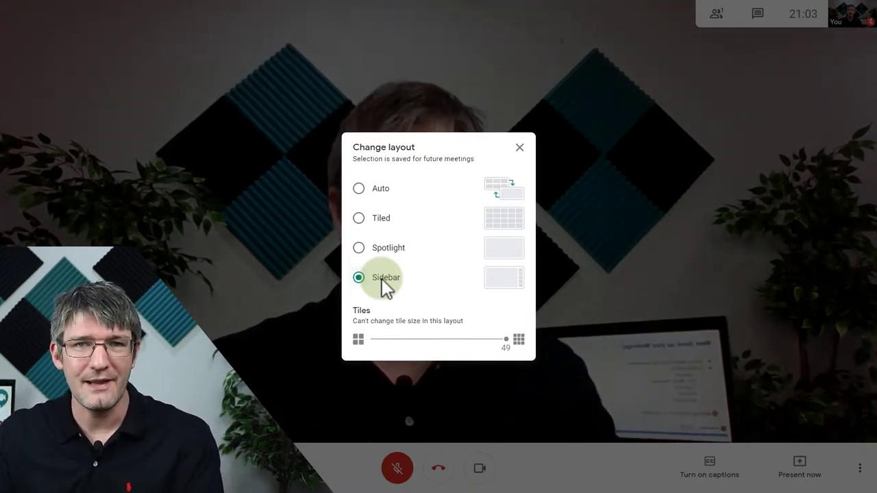
{"action": "left_click", "coordinate": [372, 226]}
{"action": "left_click", "coordinate": [520, 144]}
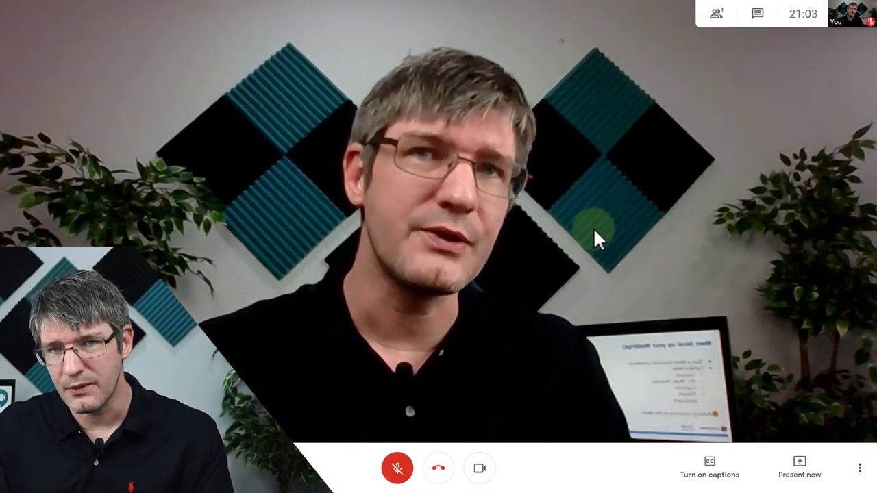
Step: Choose Whiteboard from the More options menu to bring up the Jam choices
{"action": "left_click", "coordinate": [860, 468]}
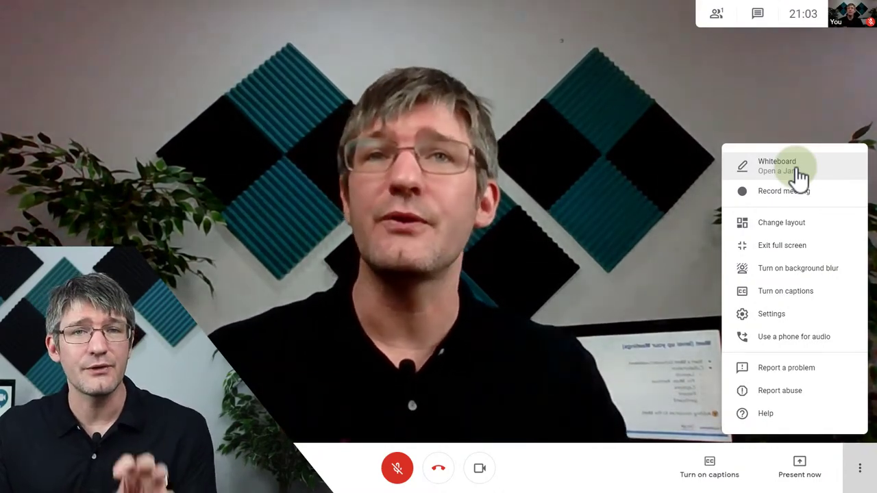
{"action": "left_click", "coordinate": [800, 171]}
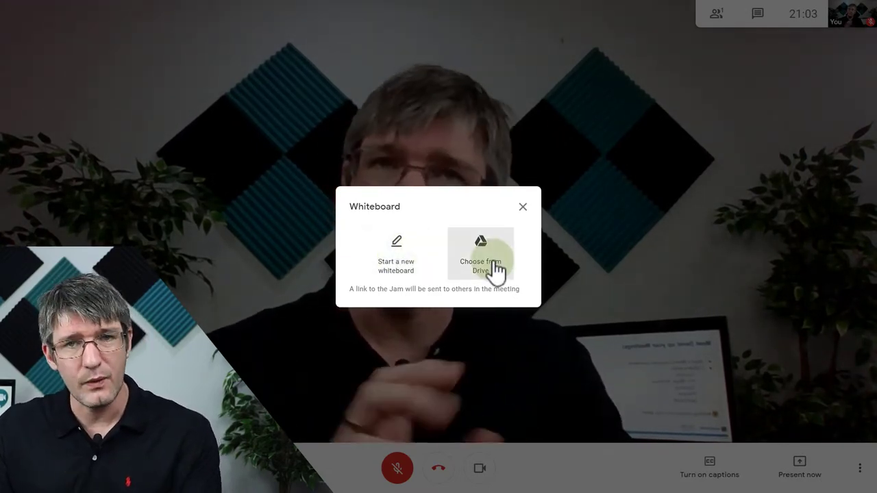
Step: Start a new blank whiteboard Jam for the meeting
{"action": "left_click", "coordinate": [397, 261]}
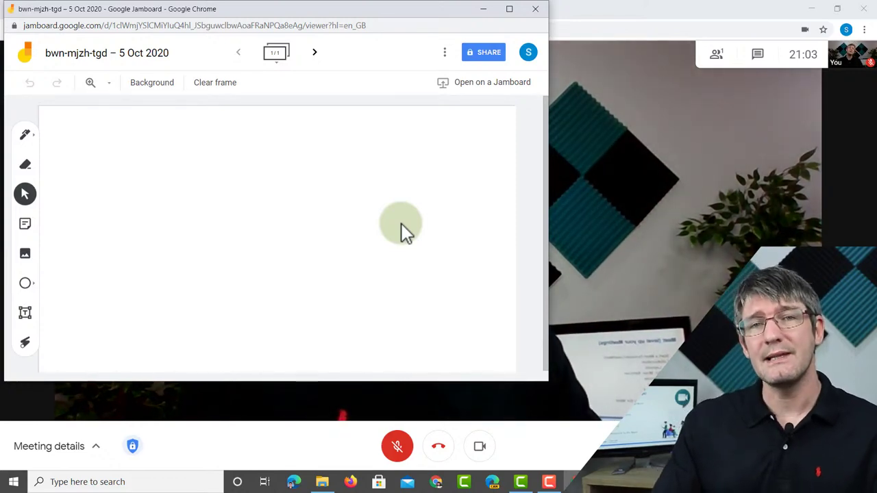
Step: Move the Jamboard window aside and sketch two crossed circles joined by a curved arrow
{"action": "left_click_drag", "start_coordinate": [300, 12], "coordinate": [584, 60]}
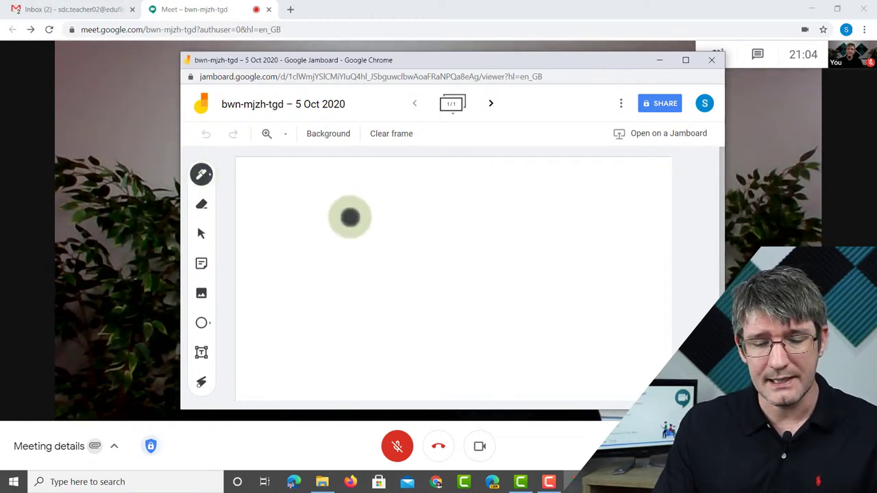
{"action": "mouse_move", "coordinate": [374, 224]}
{"action": "left_mouse_down"}
{"action": "mouse_move", "coordinate": [364, 288]}
{"action": "mouse_move", "coordinate": [363, 211]}
{"action": "left_mouse_up"}
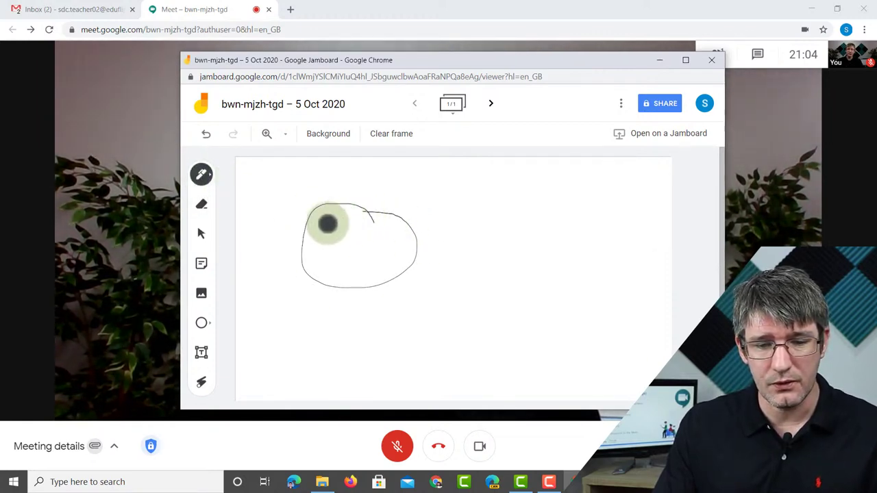
{"action": "left_click_drag", "start_coordinate": [258, 245], "coordinate": [495, 246]}
{"action": "left_click_drag", "start_coordinate": [354, 185], "coordinate": [379, 341]}
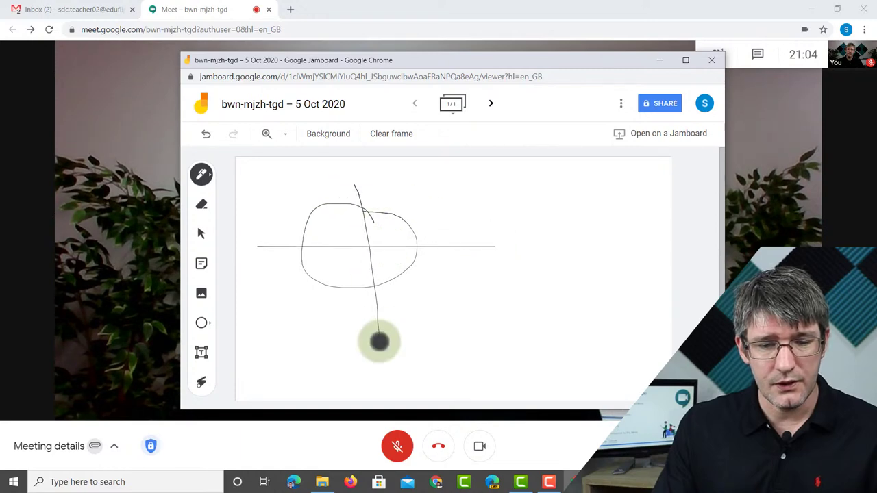
{"action": "mouse_move", "coordinate": [581, 217]}
{"action": "left_mouse_down"}
{"action": "mouse_move", "coordinate": [518, 255]}
{"action": "mouse_move", "coordinate": [579, 217]}
{"action": "mouse_move", "coordinate": [581, 342]}
{"action": "left_mouse_up"}
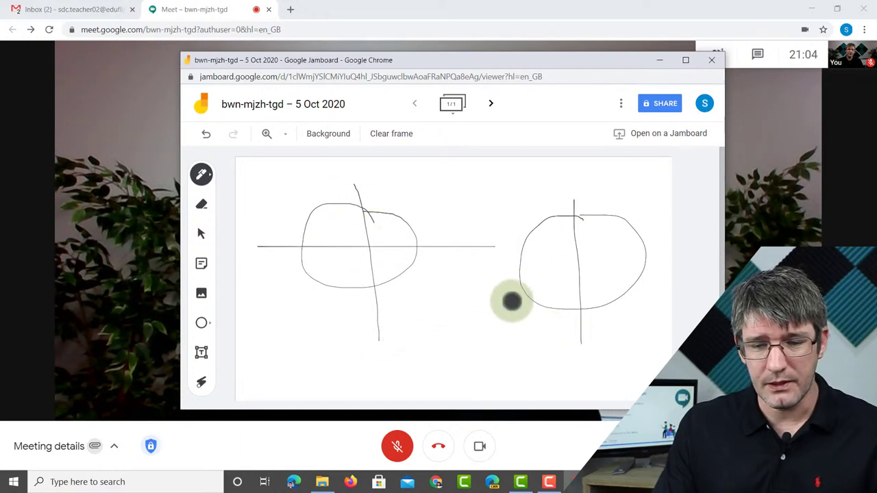
{"action": "left_click_drag", "start_coordinate": [432, 200], "coordinate": [526, 205]}
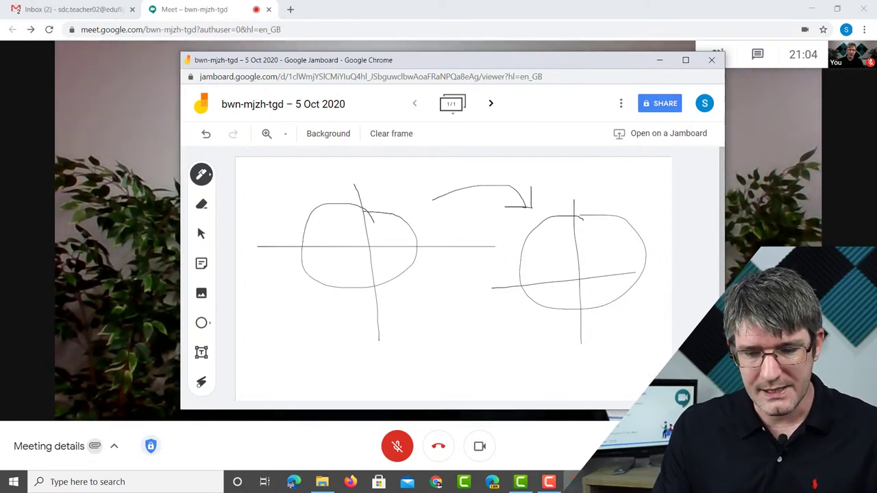
Step: Bring the Meet call window back to the front and show the meeting details
{"action": "mouse_move", "coordinate": [548, 482]}
{"action": "left_click", "coordinate": [558, 445]}
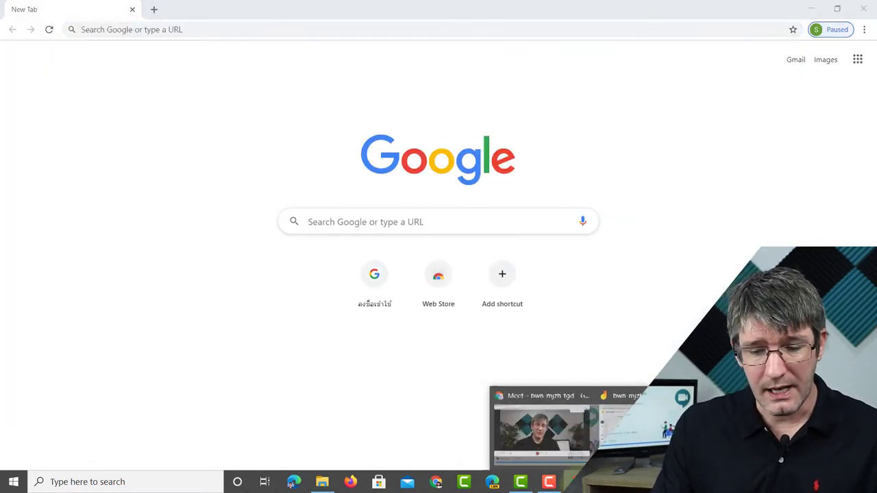
{"action": "left_click", "coordinate": [558, 445]}
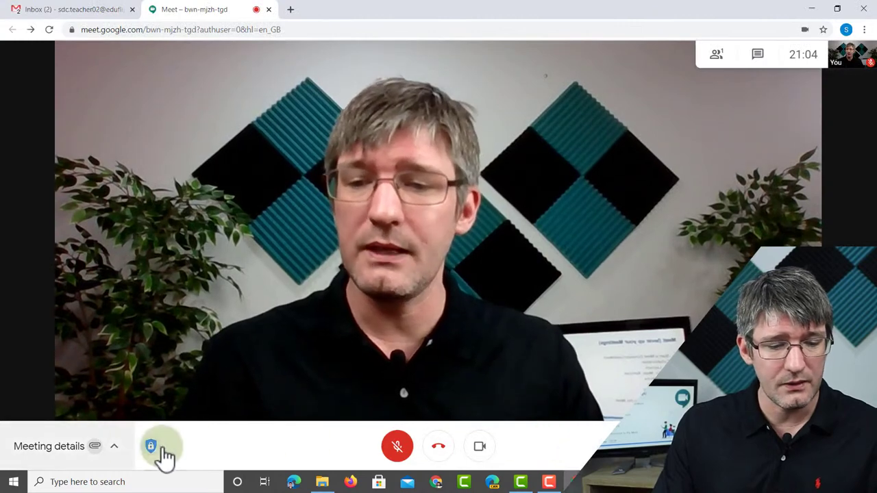
{"action": "left_click", "coordinate": [115, 452]}
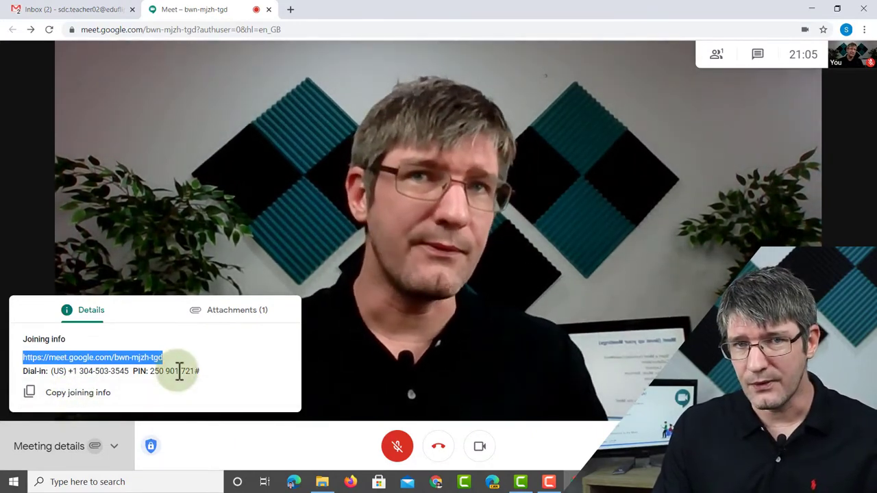
Step: Copy the meeting link and paste it into a new browser window
{"action": "right_click", "coordinate": [133, 357]}
{"action": "left_click", "coordinate": [157, 365]}
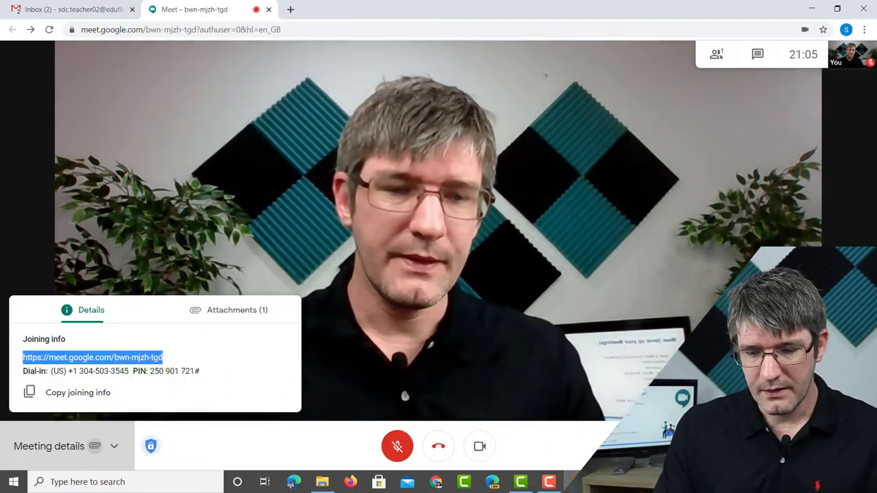
{"action": "key", "text": "ctrl+n"}
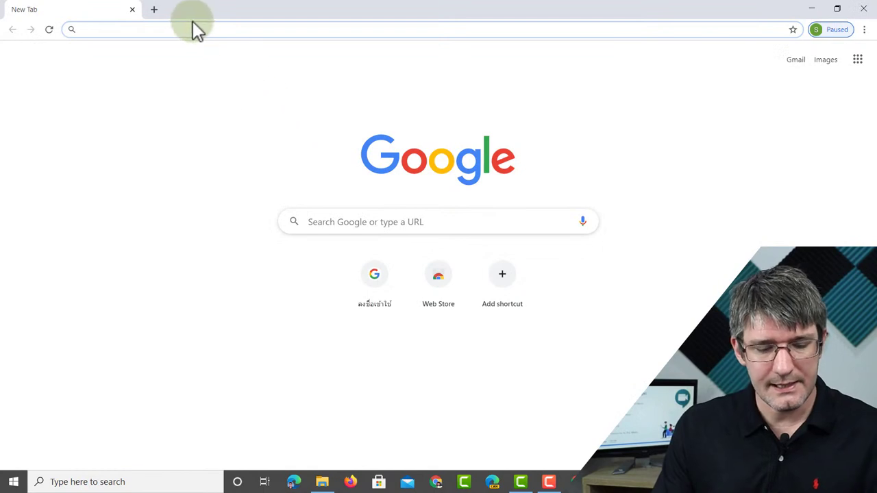
{"action": "key", "text": "ctrl+v"}
Step: Load the pasted meeting link, allow camera and microphone access, mute the mic, and join the call
{"action": "key", "text": "Return"}
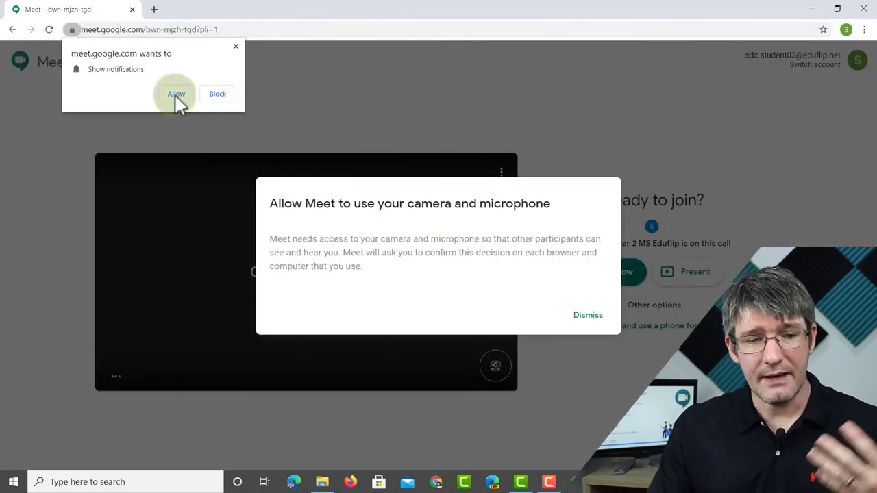
{"action": "left_click", "coordinate": [176, 96]}
{"action": "left_click", "coordinate": [176, 108]}
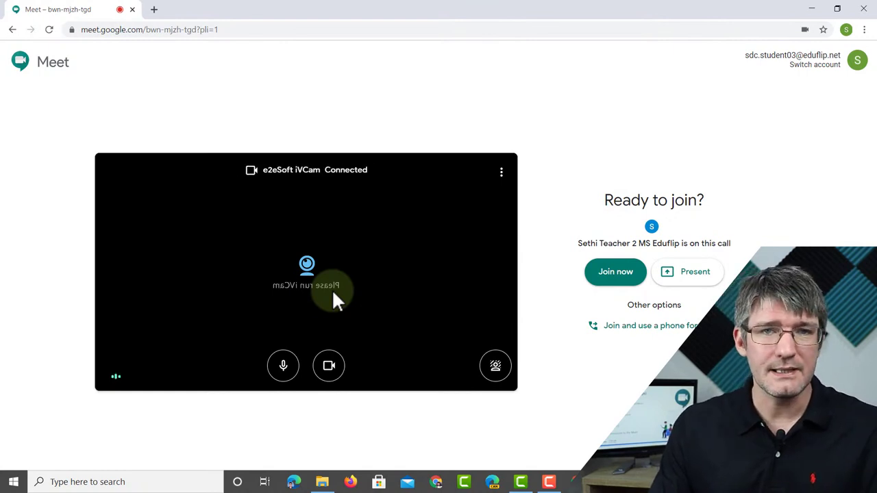
{"action": "left_click", "coordinate": [285, 370]}
{"action": "left_click", "coordinate": [620, 276]}
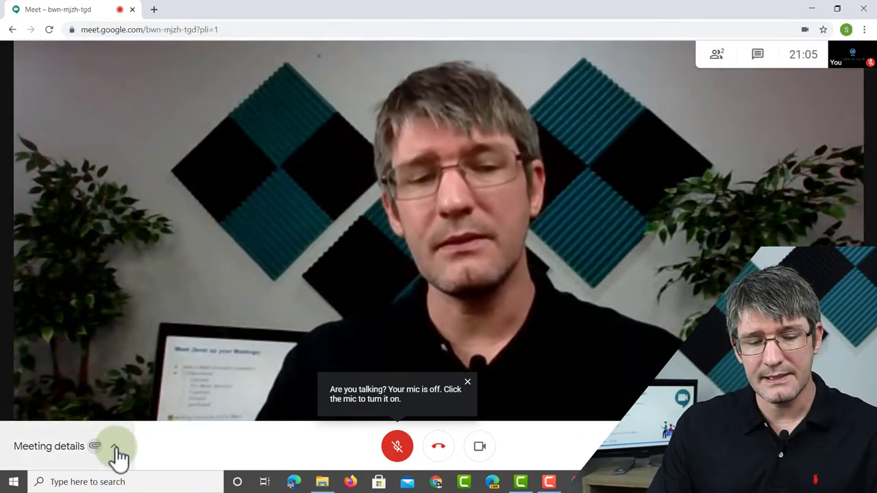
Step: Open the bwn-mjzh-tgd – 5 Oct 2020 Jam from the meeting details' Attachments list
{"action": "left_click", "coordinate": [96, 446]}
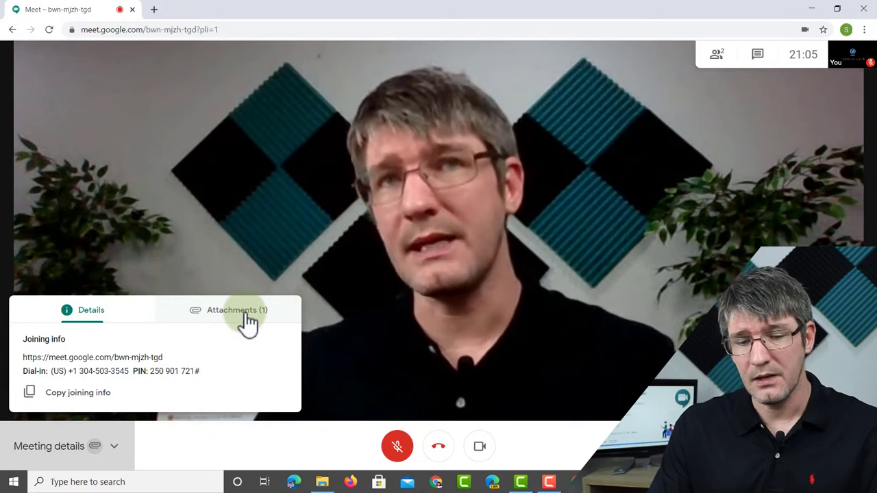
{"action": "left_click", "coordinate": [244, 320]}
{"action": "left_click", "coordinate": [88, 349]}
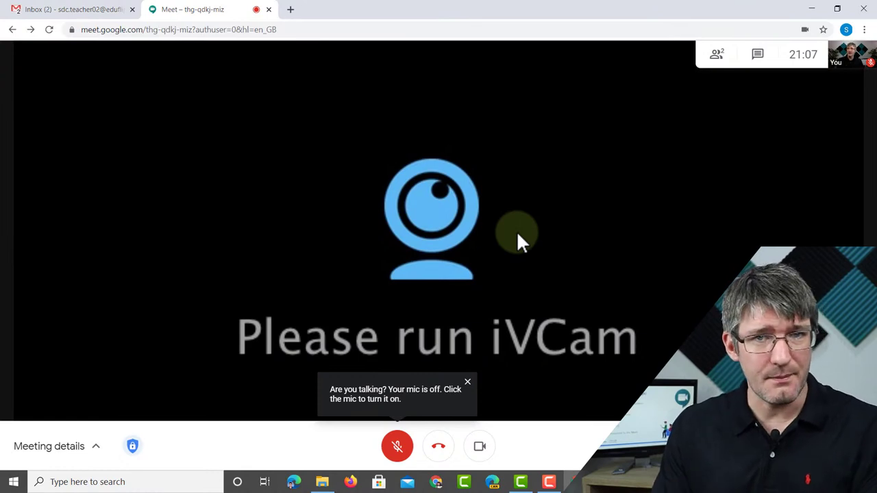
Step: Create a new blank whiteboard, thg-qdkj-miz, from the meeting's options, then return to the call
{"action": "left_click", "coordinate": [856, 446]}
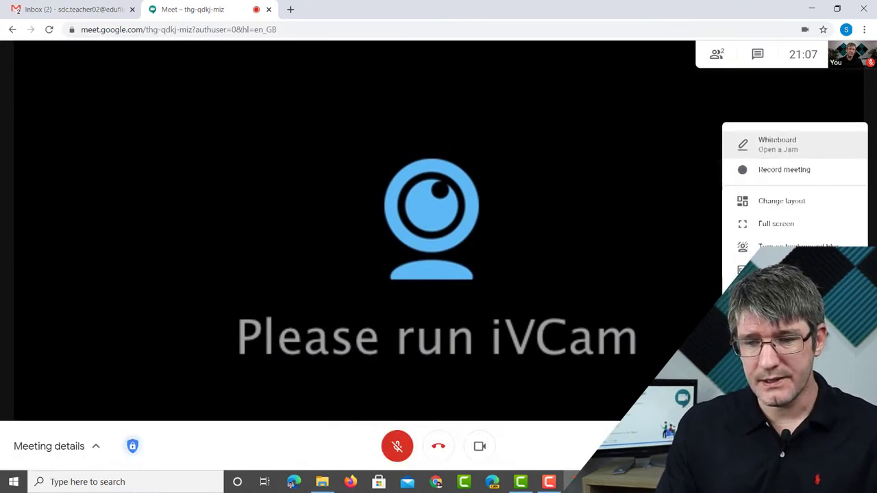
{"action": "left_click", "coordinate": [778, 144]}
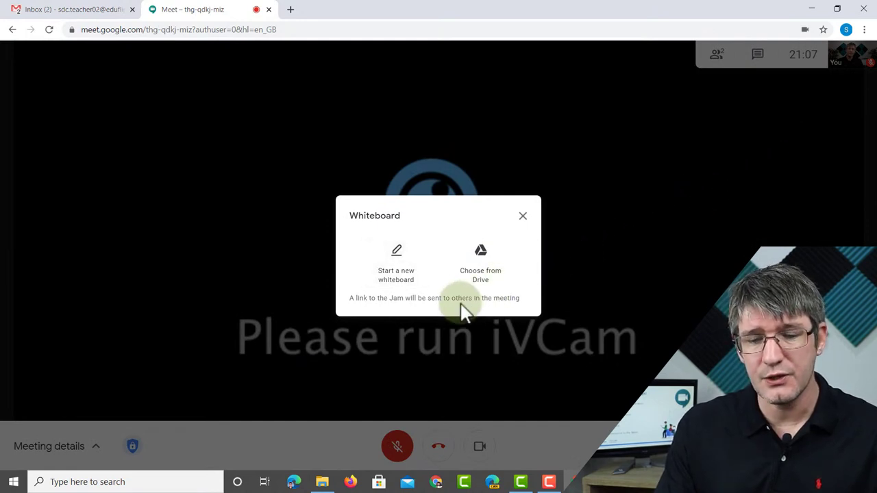
{"action": "left_click", "coordinate": [394, 272]}
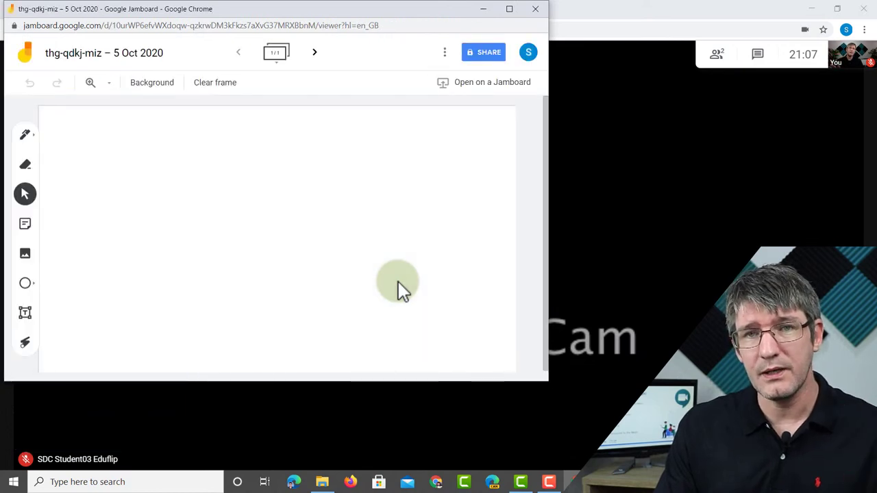
{"action": "mouse_move", "coordinate": [745, 166]}
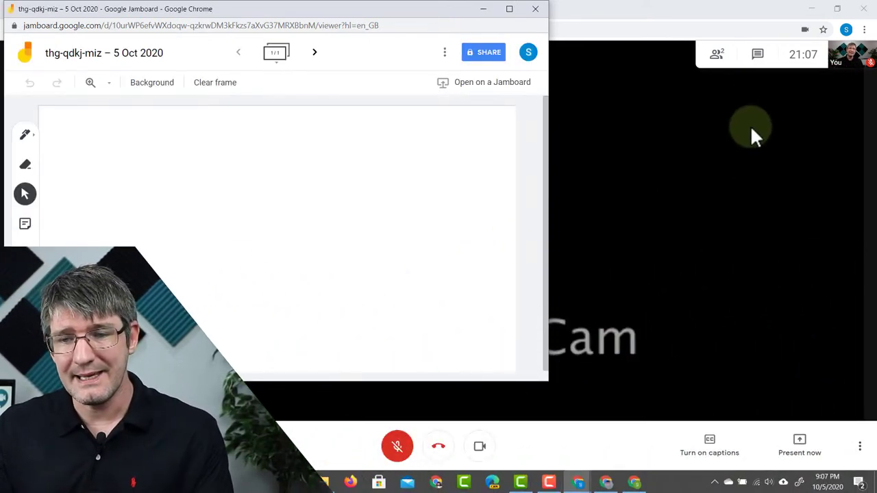
{"action": "left_click", "coordinate": [757, 54]}
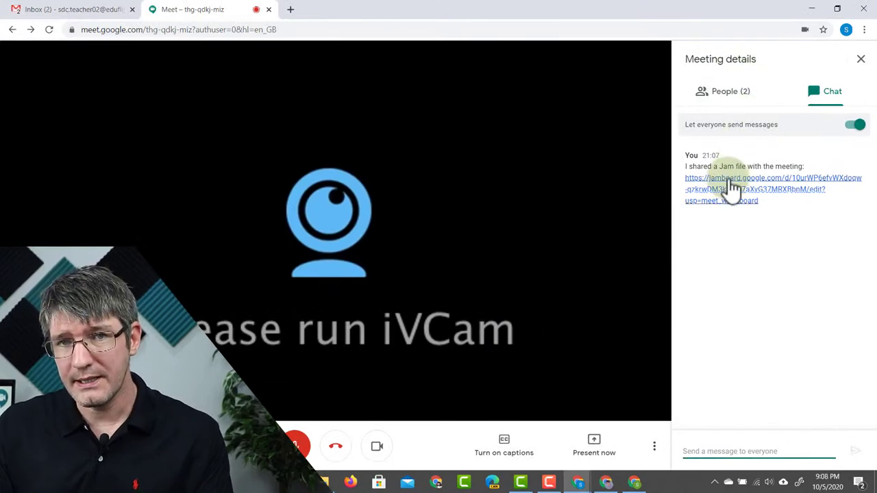
Step: In the participant's call, open the thg-qdkj-miz Jam link posted in the meeting chat
{"action": "left_click", "coordinate": [634, 482]}
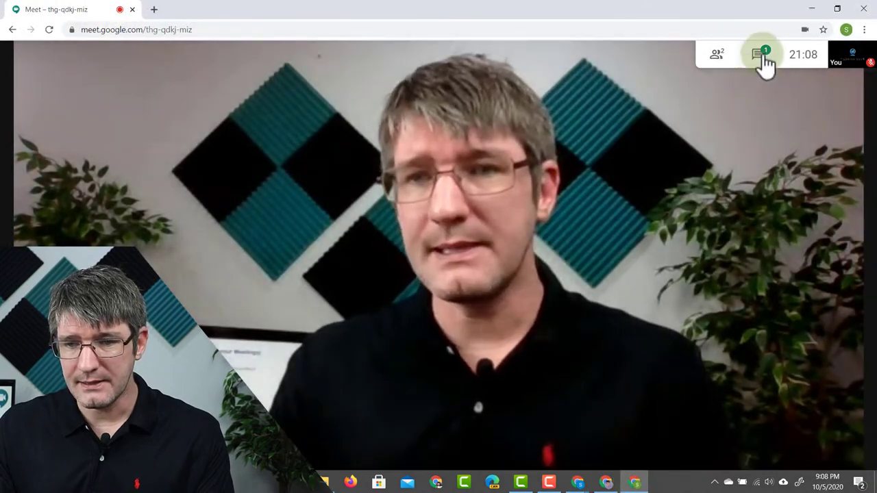
{"action": "left_click", "coordinate": [758, 56]}
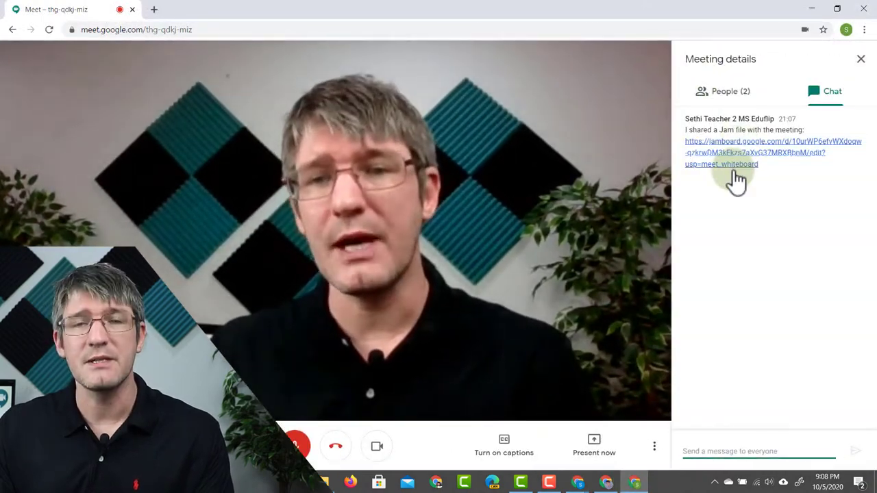
{"action": "left_click", "coordinate": [733, 170]}
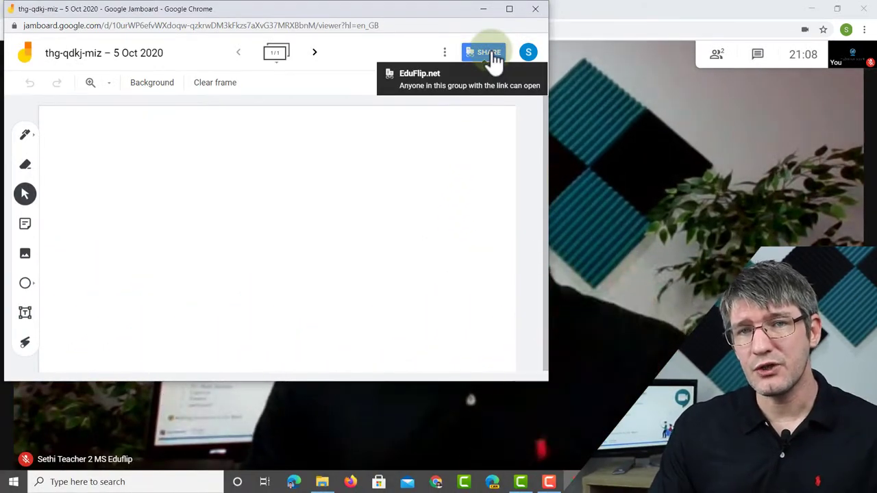
Step: Share the thg-qdkj-miz Jam so anyone in EduFlip.net with the link has Editor access
{"action": "left_click", "coordinate": [490, 54]}
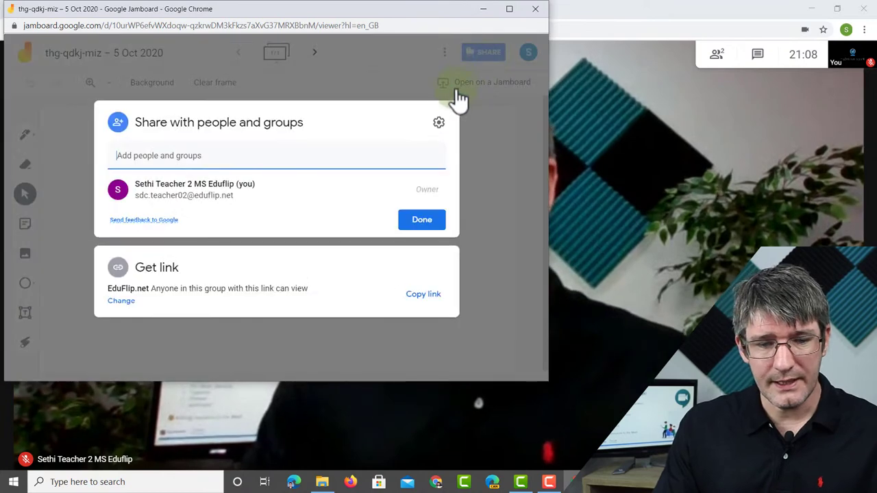
{"action": "left_click", "coordinate": [327, 252]}
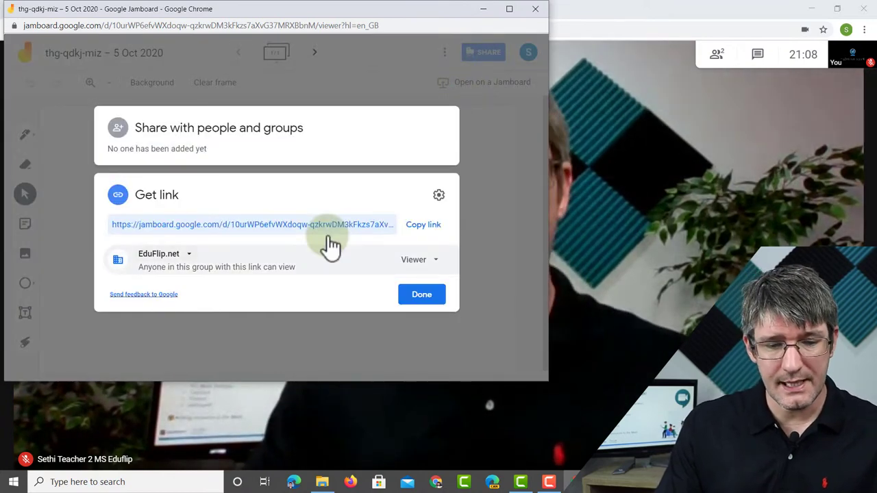
{"action": "left_click", "coordinate": [424, 264]}
{"action": "left_click", "coordinate": [183, 267]}
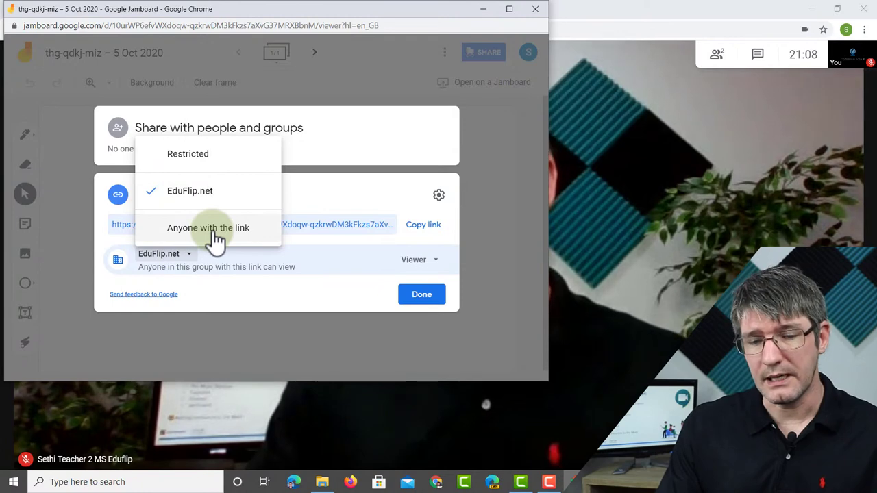
{"action": "left_click", "coordinate": [332, 298]}
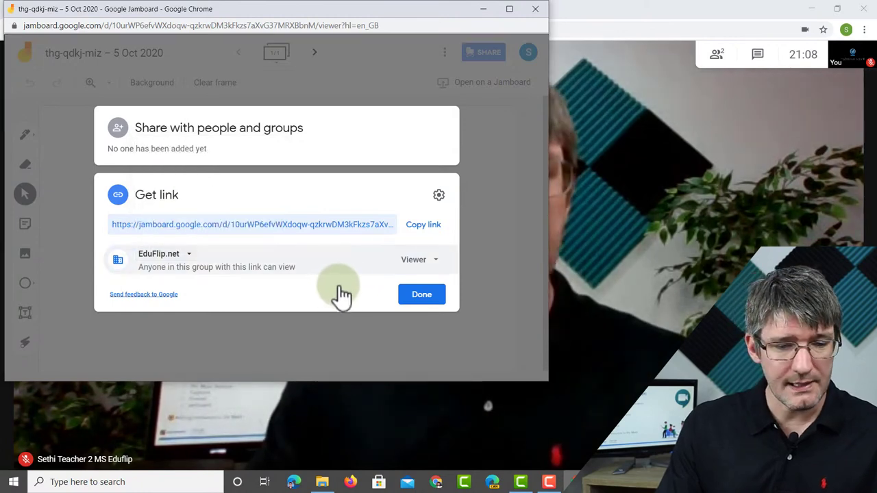
{"action": "left_click", "coordinate": [417, 271]}
{"action": "left_click", "coordinate": [434, 315]}
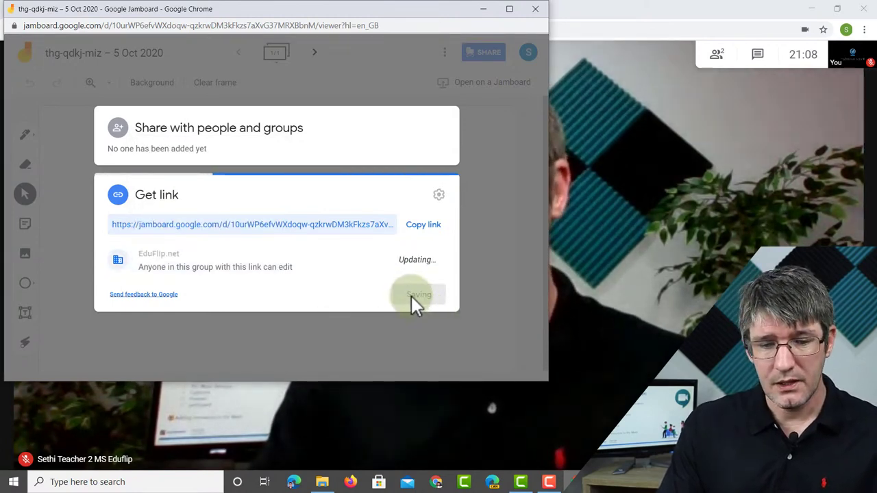
{"action": "left_click", "coordinate": [411, 294]}
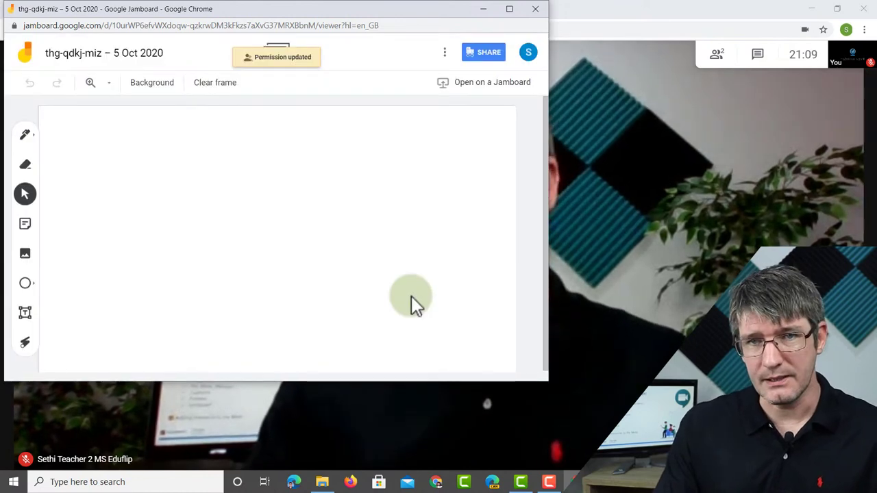
{"action": "mouse_move", "coordinate": [581, 426]}
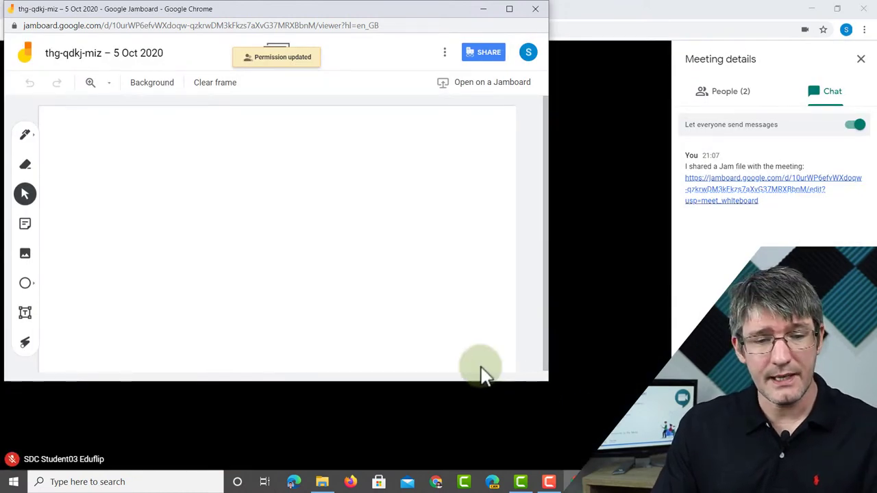
Step: Draw two vertical pen lines on the Jam, then show the participant's call chat with the link
{"action": "left_click", "coordinate": [26, 135]}
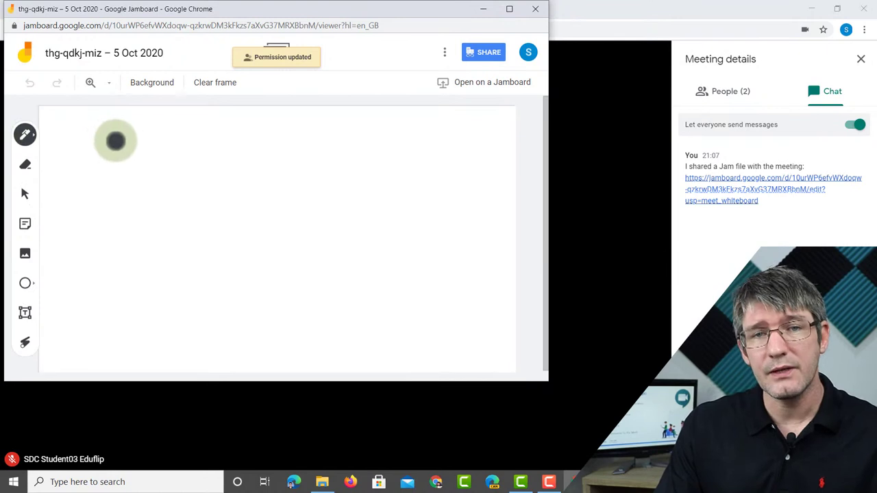
{"action": "left_click_drag", "start_coordinate": [126, 142], "coordinate": [148, 283]}
{"action": "left_click_drag", "start_coordinate": [171, 131], "coordinate": [190, 277]}
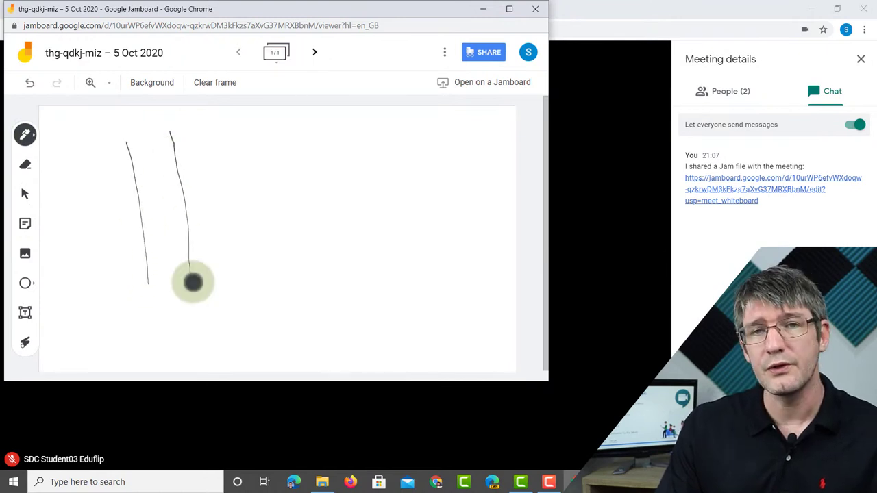
{"action": "left_click", "coordinate": [472, 410]}
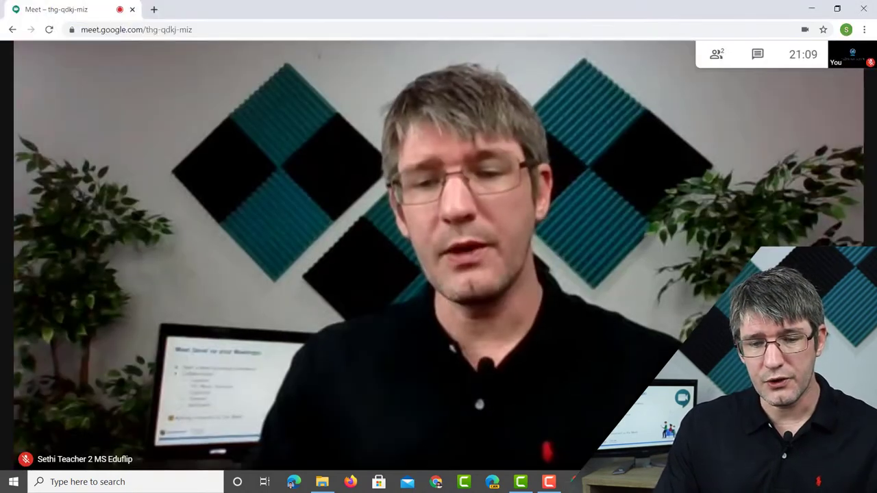
{"action": "left_click", "coordinate": [757, 57]}
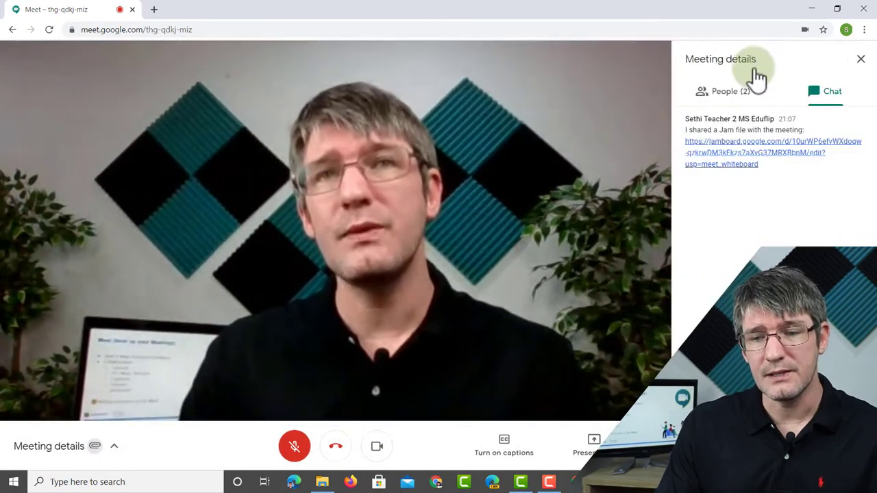
Step: As the participant, open the Jam and pen two horizontal lines across the vertical ones
{"action": "left_click", "coordinate": [724, 164]}
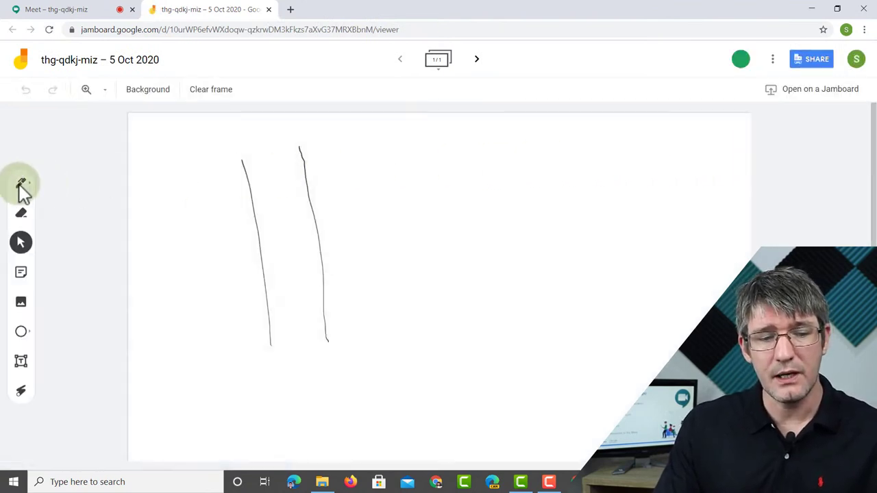
{"action": "left_click", "coordinate": [21, 183]}
{"action": "left_click_drag", "start_coordinate": [198, 224], "coordinate": [507, 223]}
{"action": "left_click_drag", "start_coordinate": [199, 259], "coordinate": [589, 267]}
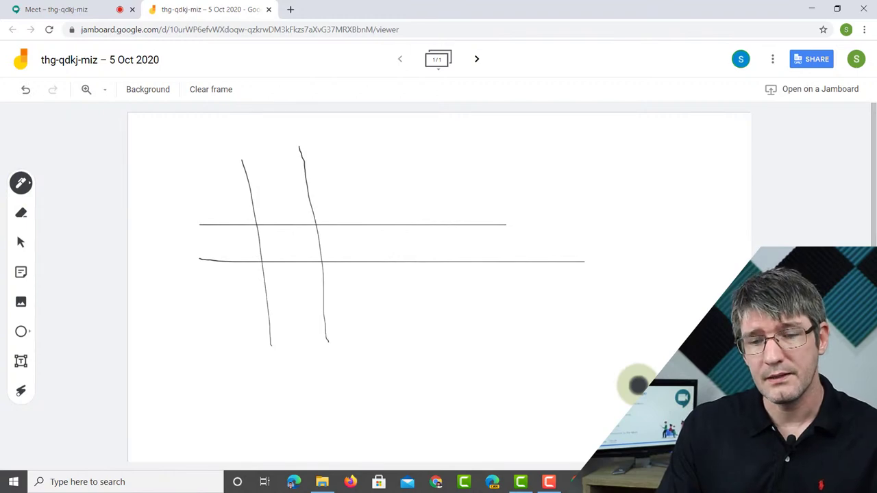
Step: Close the participant's and teacher's Jamboard windows and the meeting chat panel
{"action": "left_click", "coordinate": [865, 8]}
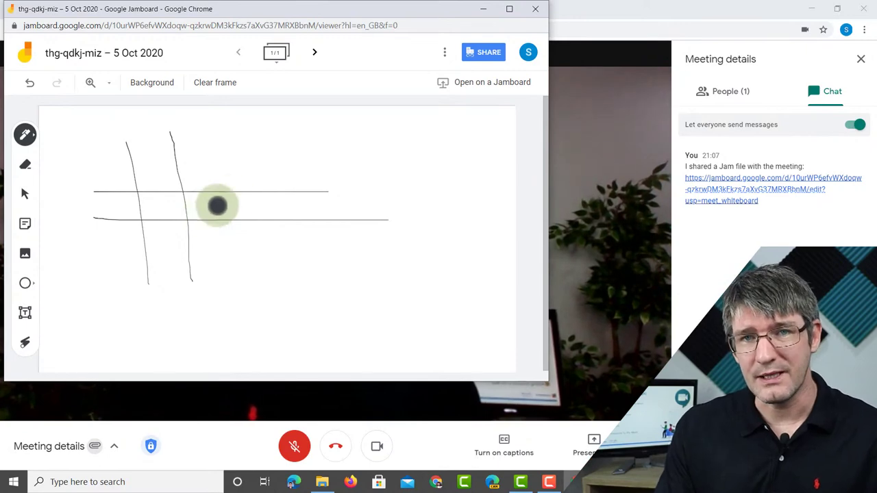
{"action": "left_click", "coordinate": [538, 10]}
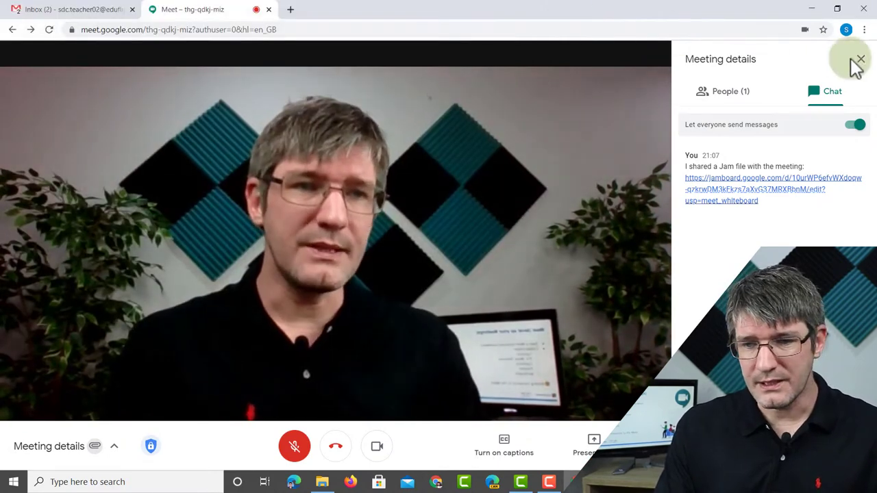
{"action": "left_click", "coordinate": [859, 59]}
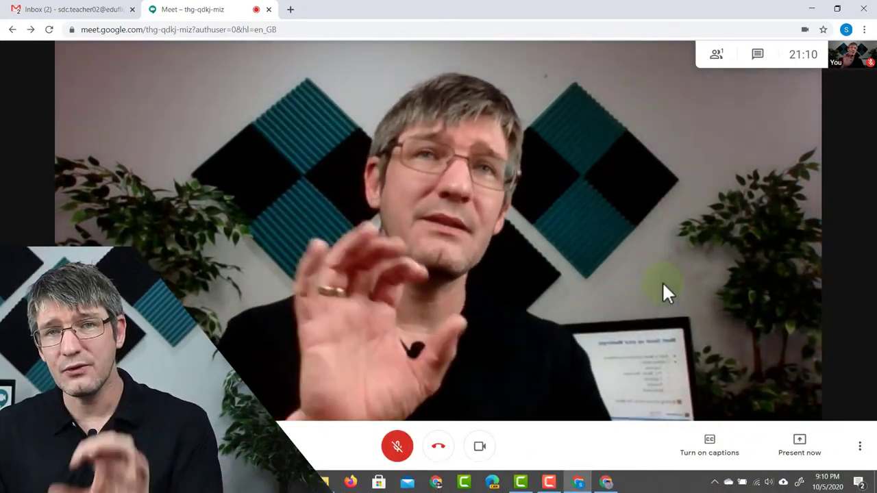
Step: Choose to present A Chrome tab from the Present now menu
{"action": "left_click", "coordinate": [806, 460]}
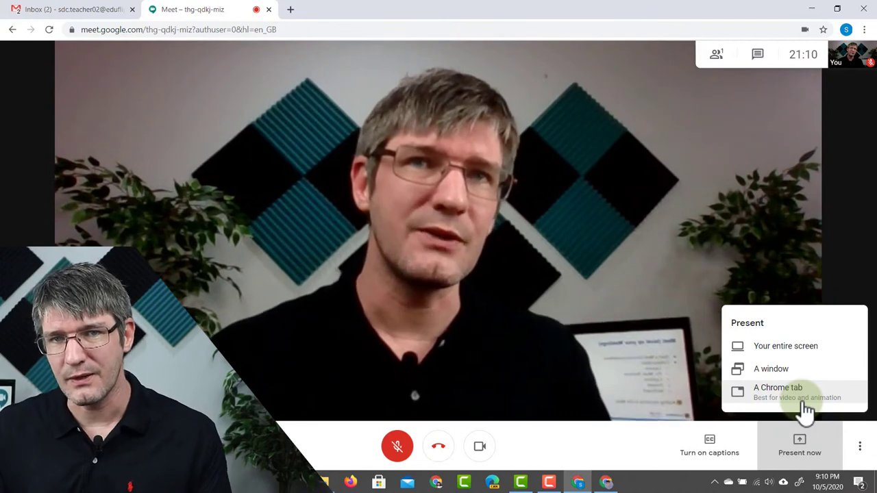
{"action": "key", "text": "Up"}
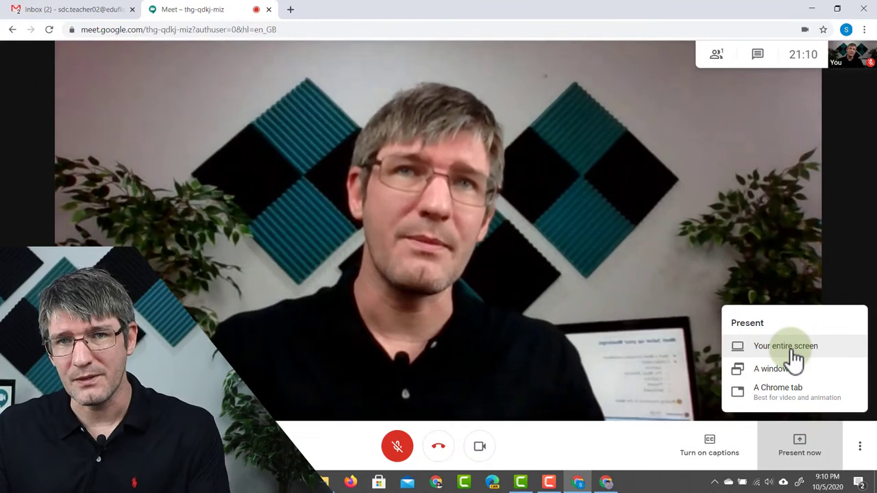
{"action": "left_click", "coordinate": [795, 396]}
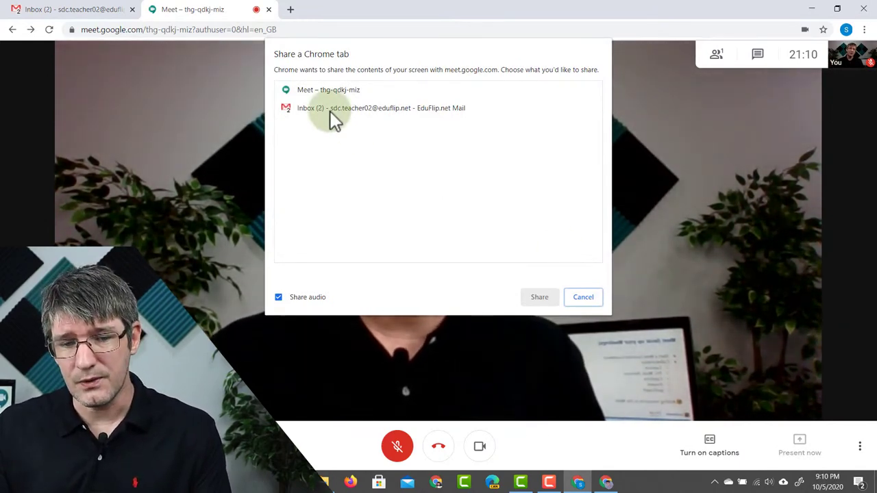
Step: Present the Gmail inbox tab with tab audio sharing turned off
{"action": "left_click", "coordinate": [330, 117]}
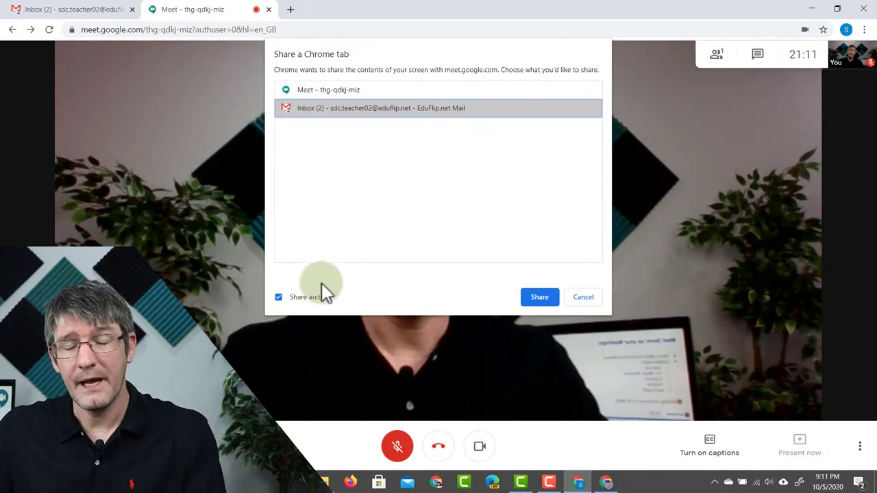
{"action": "left_click", "coordinate": [278, 296]}
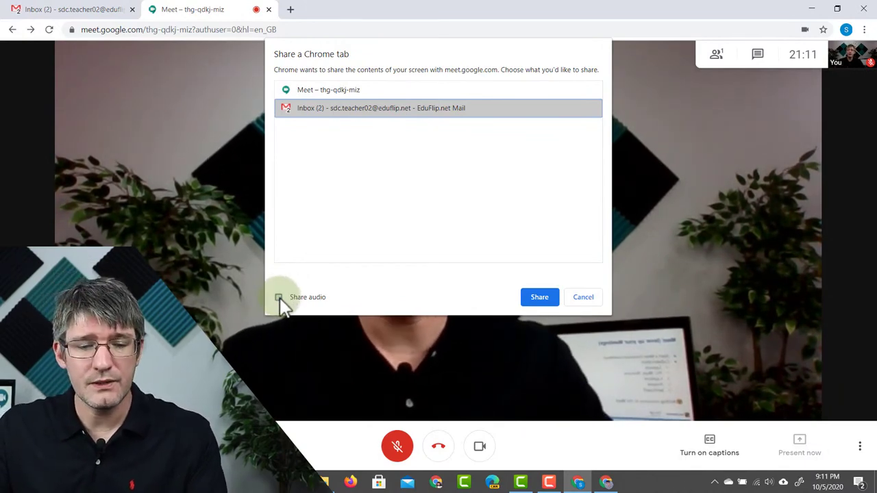
{"action": "left_click", "coordinate": [539, 297]}
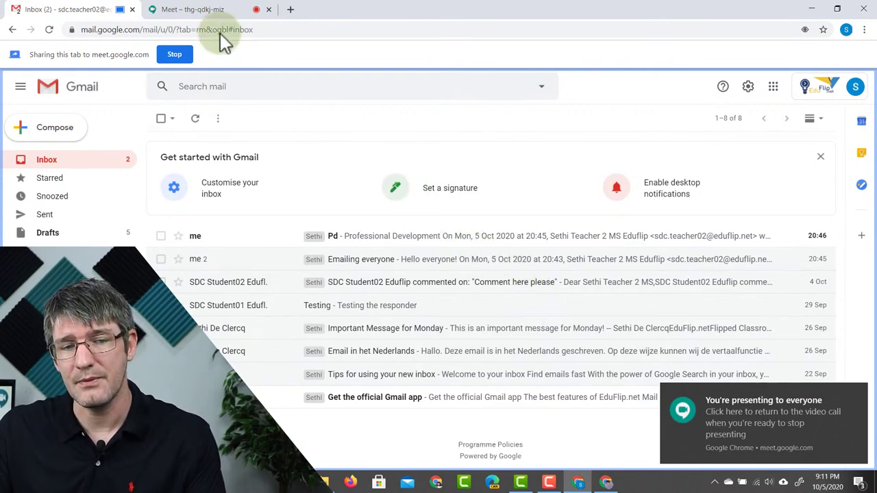
Step: Go back to the call tab, then bring the Gmail inbox to the front
{"action": "left_click", "coordinate": [183, 9]}
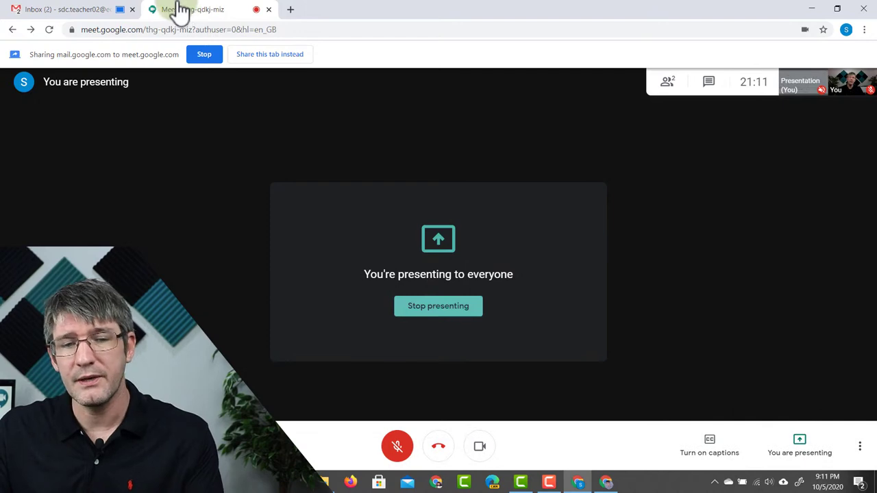
{"action": "left_click", "coordinate": [77, 11]}
{"action": "left_click", "coordinate": [186, 55]}
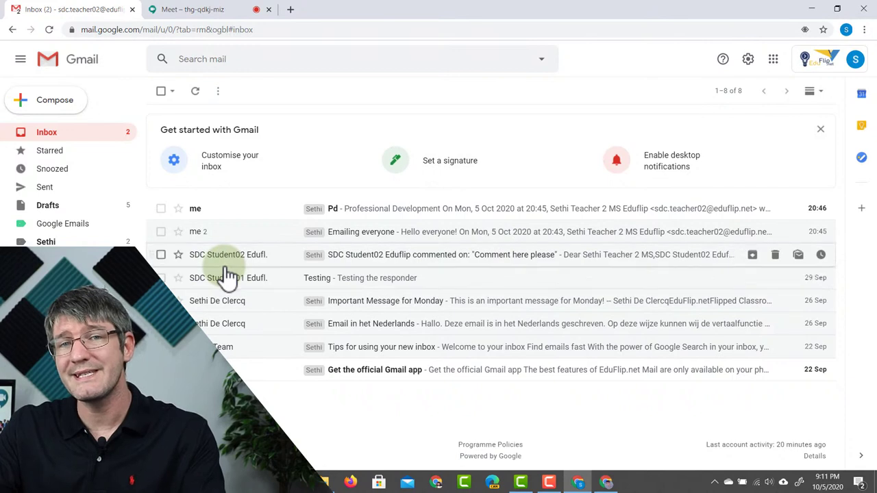
{"action": "left_click", "coordinate": [269, 9]}
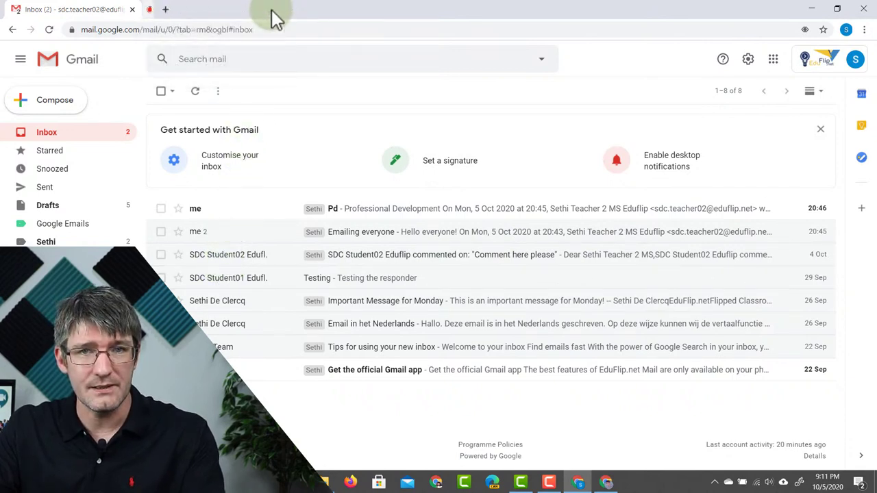
{"action": "left_click", "coordinate": [157, 11]}
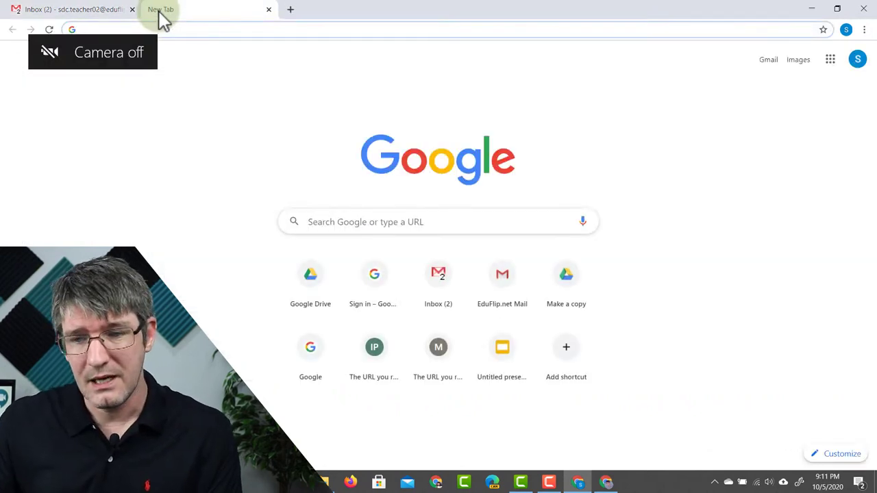
{"action": "left_click", "coordinate": [830, 62]}
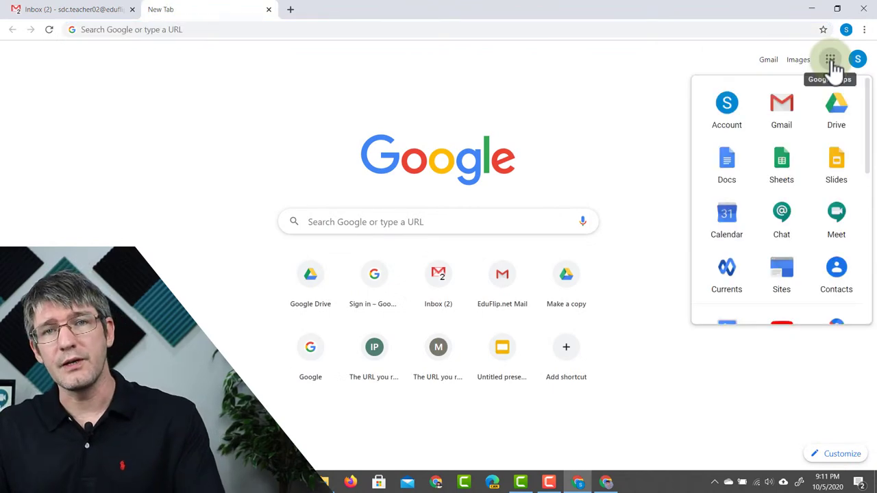
{"action": "scroll", "coordinate": [836, 98], "scroll_direction": "down", "scroll_amount": 2}
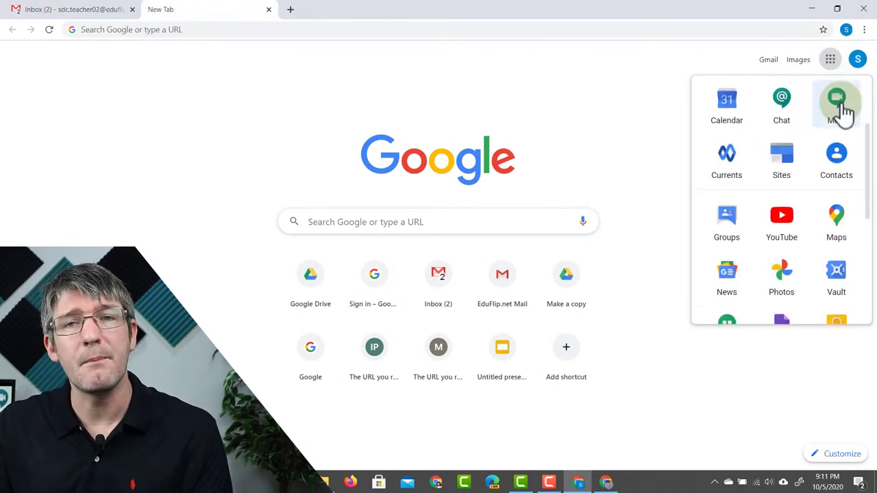
{"action": "left_click", "coordinate": [837, 103]}
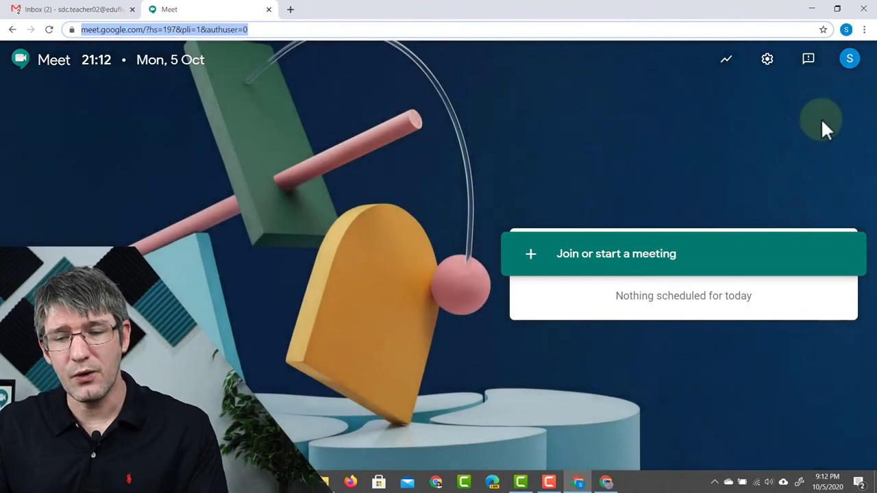
{"action": "left_click", "coordinate": [670, 259]}
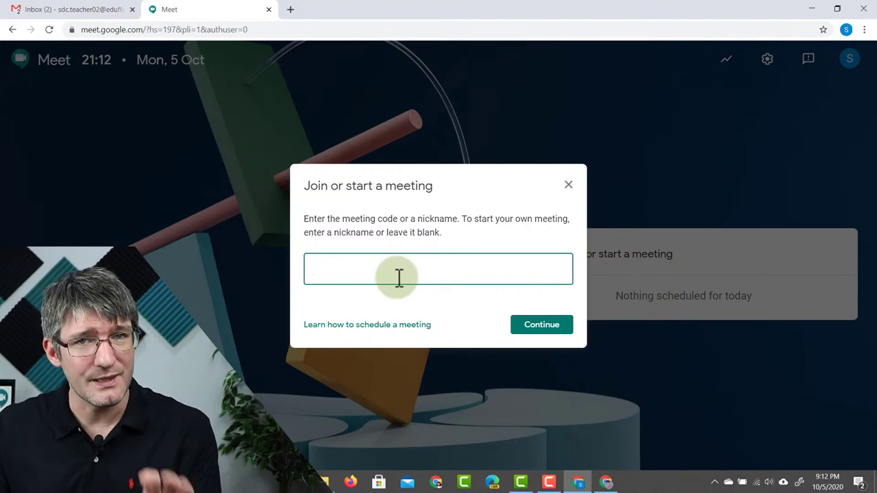
{"action": "left_click", "coordinate": [568, 185]}
{"action": "key", "text": "ctrl+w"}
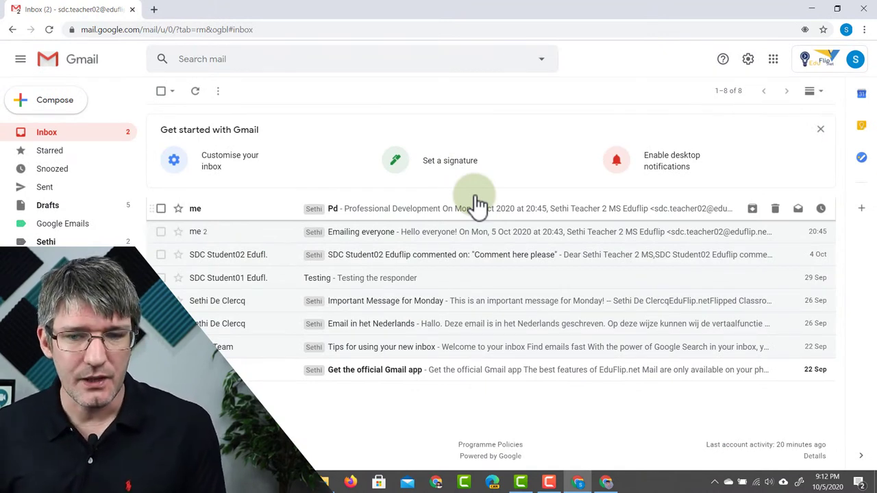
Step: In Calendar, create 'Demo Meeting' on Tue 6 October at 3 PM with Google Meet and open its join screen
{"action": "left_click", "coordinate": [772, 59]}
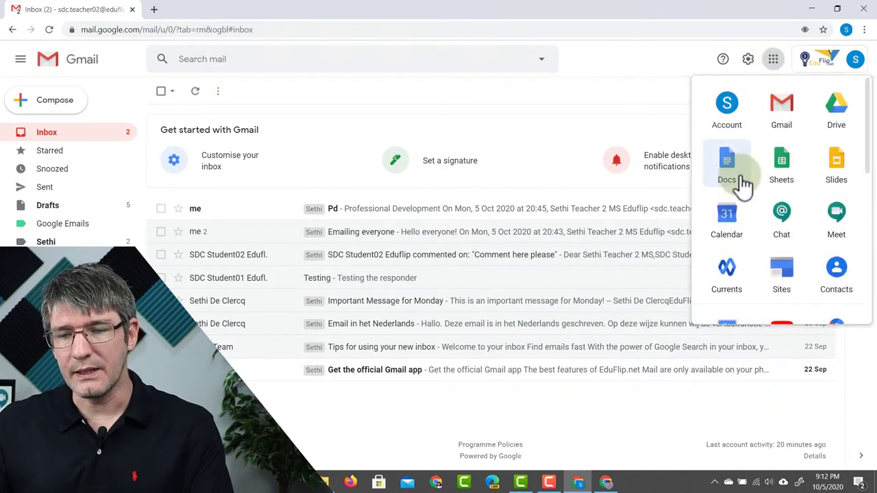
{"action": "left_click", "coordinate": [728, 218]}
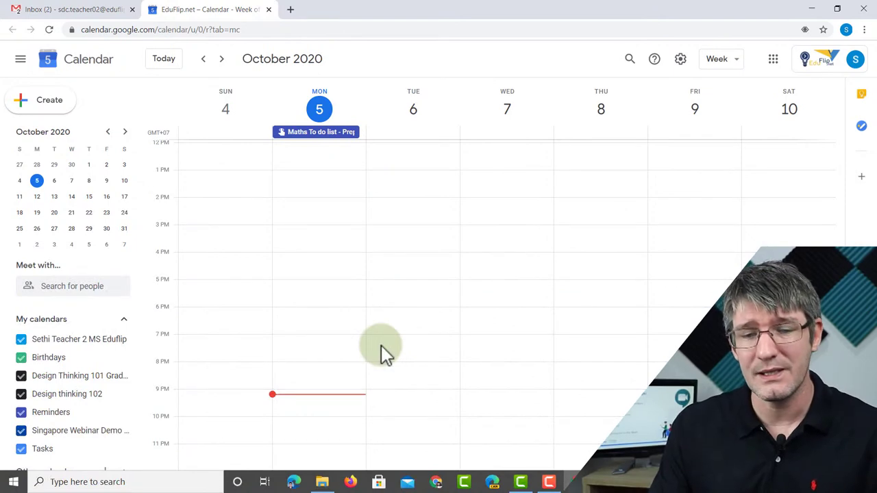
{"action": "left_click", "coordinate": [398, 229]}
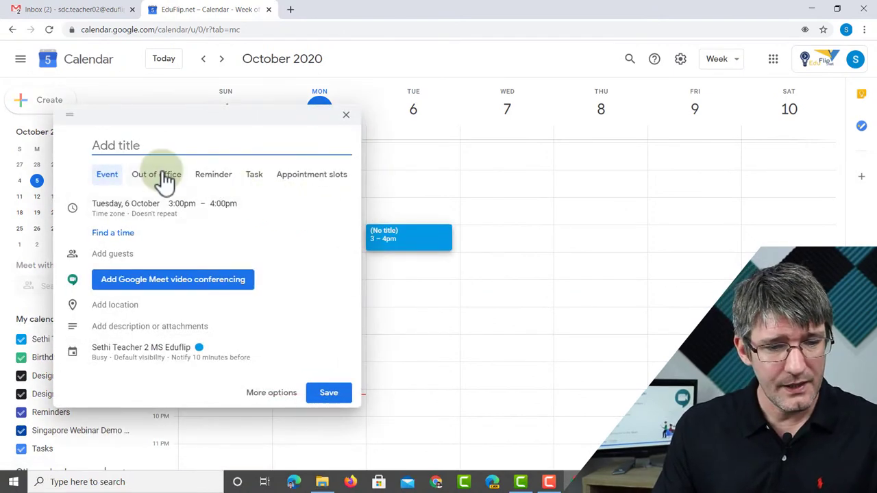
{"action": "type", "text": "Demo Meeting"}
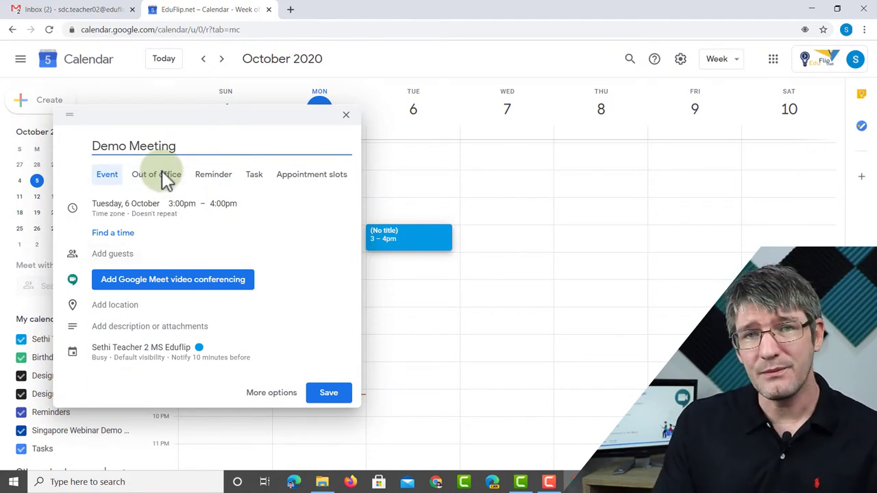
{"action": "left_click", "coordinate": [185, 281]}
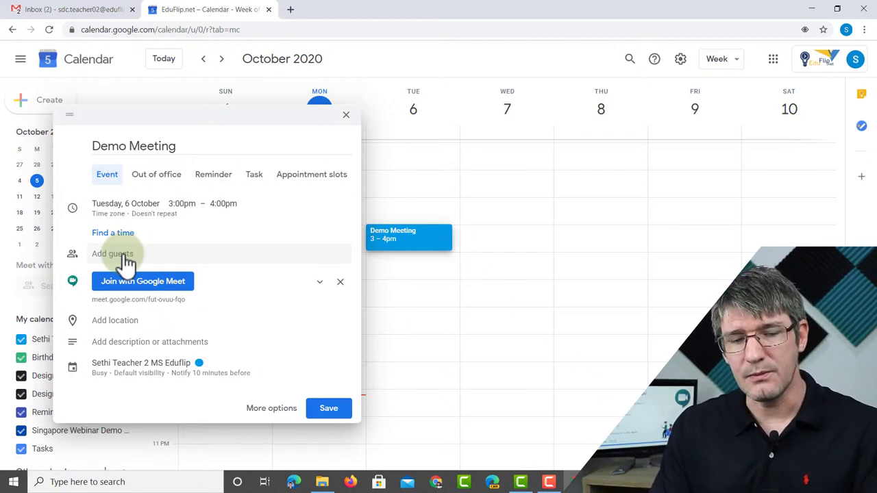
{"action": "left_click", "coordinate": [133, 281]}
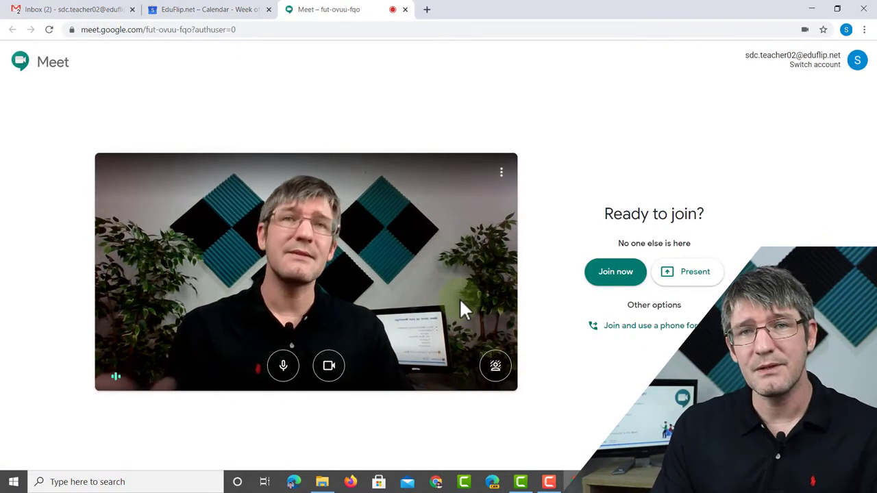
{"action": "left_click", "coordinate": [617, 277]}
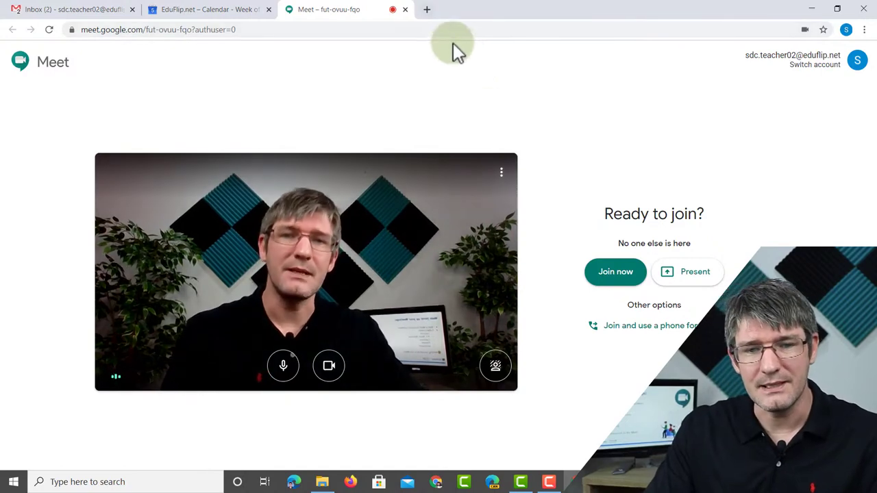
Step: Return to the Demo Meeting event and add the suggested student account as a guest
{"action": "left_click", "coordinate": [406, 11]}
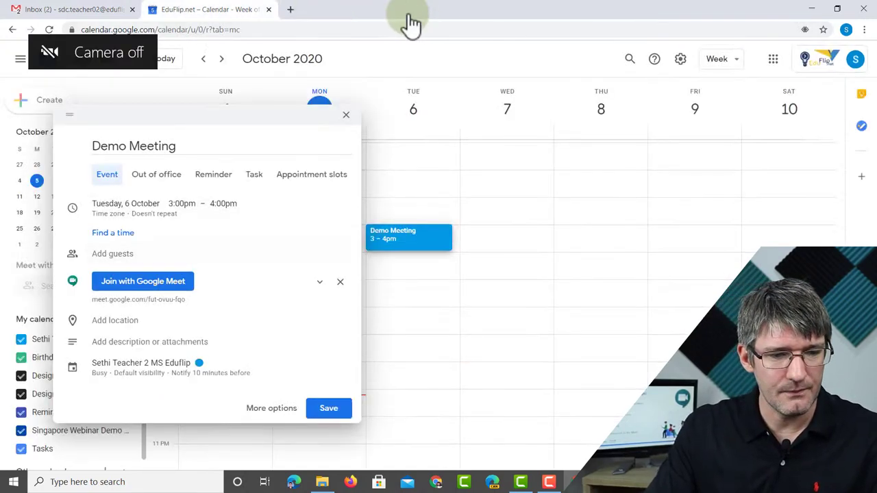
{"action": "left_click", "coordinate": [118, 253]}
{"action": "type", "text": "sdc.stu"}
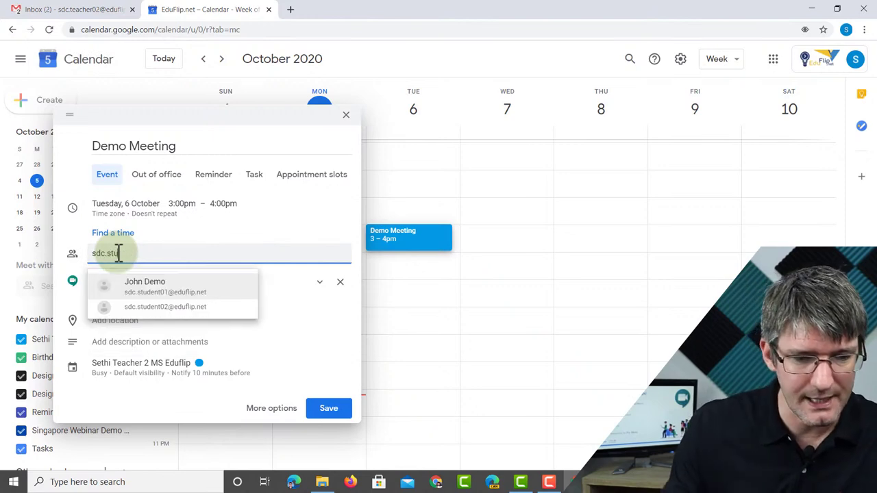
{"action": "left_click", "coordinate": [140, 280]}
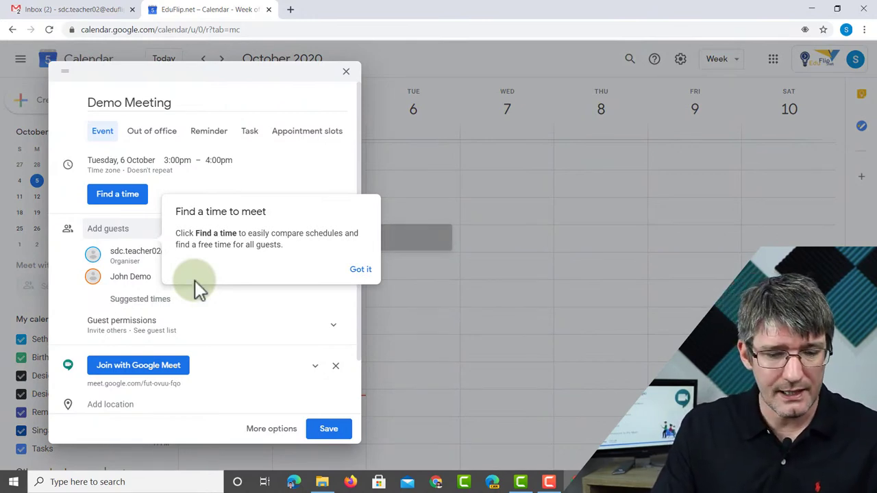
{"action": "left_click", "coordinate": [354, 270]}
Step: Attach the Fun with Slides presentation to the event from its full editing page
{"action": "left_click", "coordinate": [274, 432]}
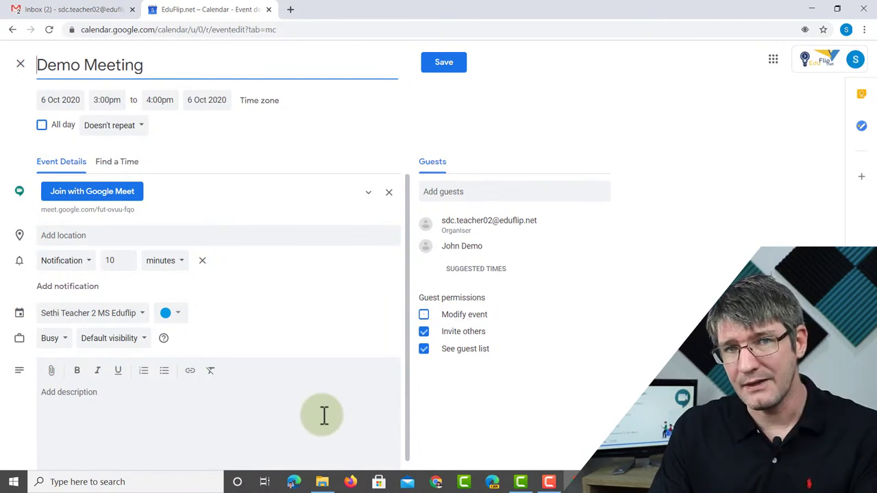
{"action": "scroll", "coordinate": [191, 342], "scroll_direction": "down", "scroll_amount": 1}
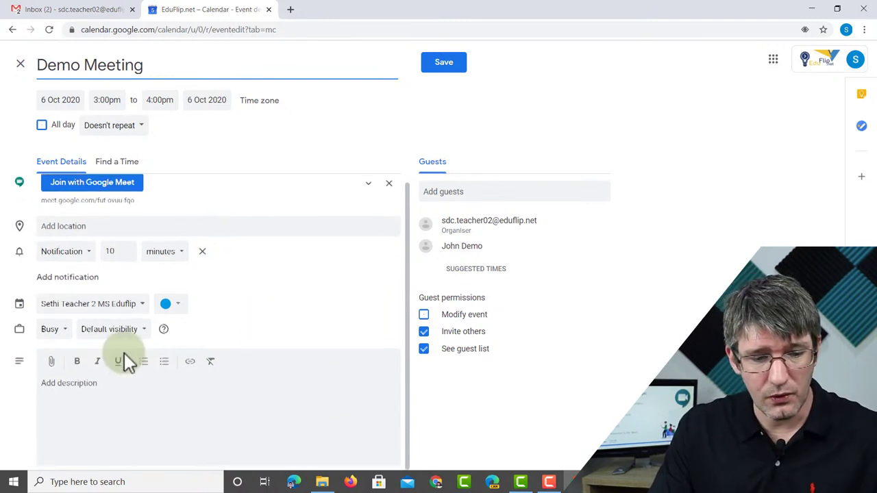
{"action": "left_click", "coordinate": [52, 361]}
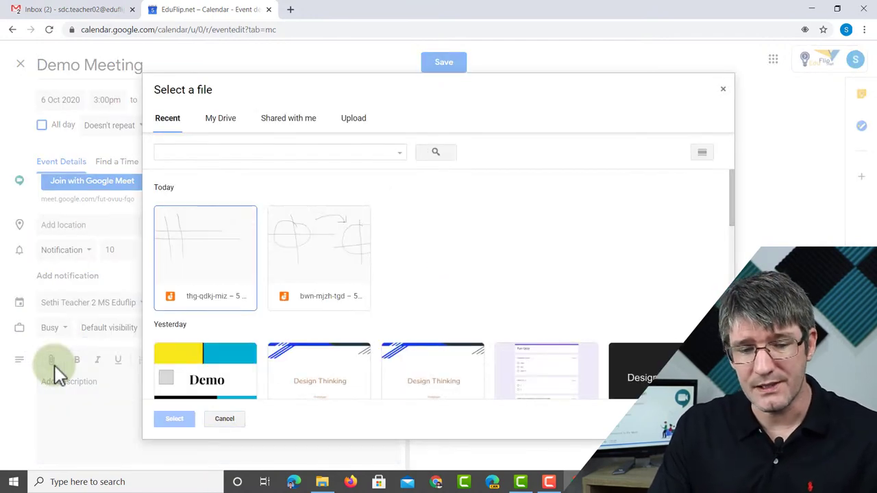
{"action": "scroll", "coordinate": [122, 325], "scroll_direction": "down", "scroll_amount": 2}
{"action": "left_click", "coordinate": [209, 270]}
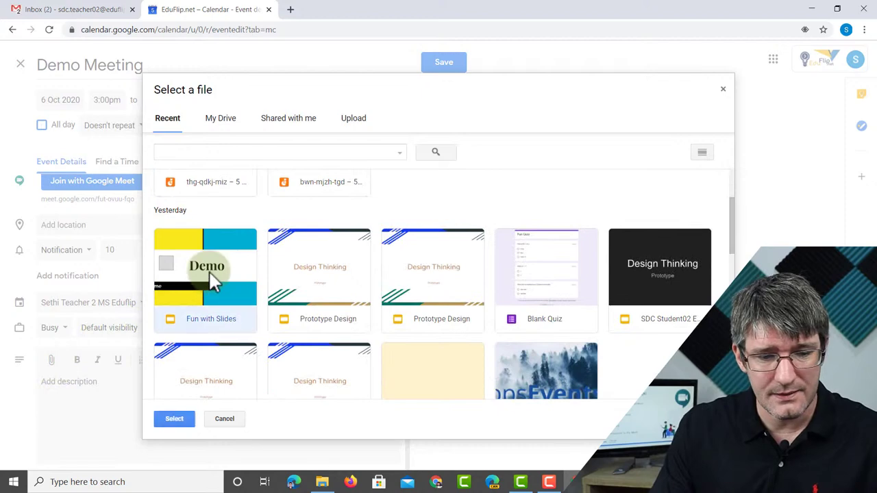
{"action": "double_click", "coordinate": [208, 270]}
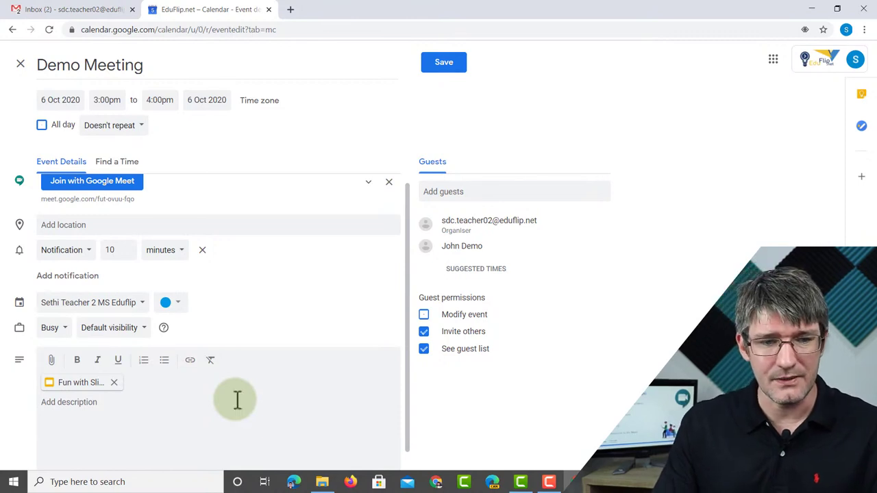
Step: Save the Demo Meeting, sending invitations and sharing the attached file with the guest
{"action": "left_click", "coordinate": [445, 66]}
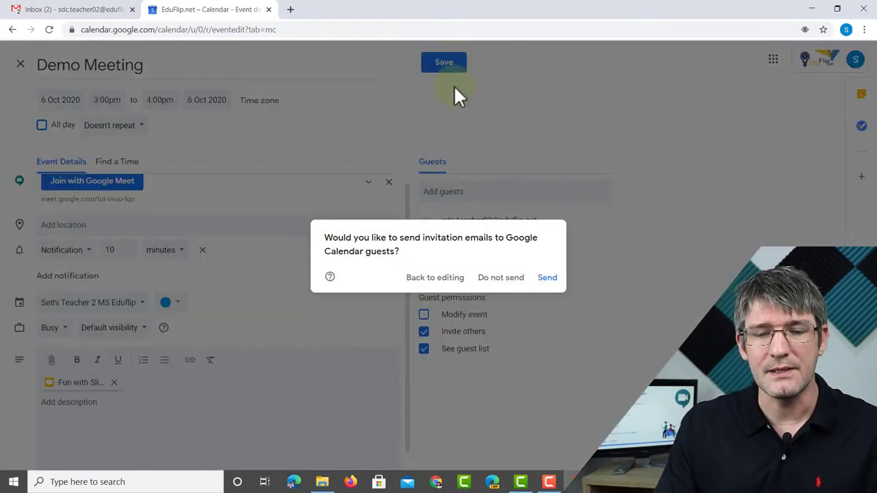
{"action": "left_click", "coordinate": [547, 280]}
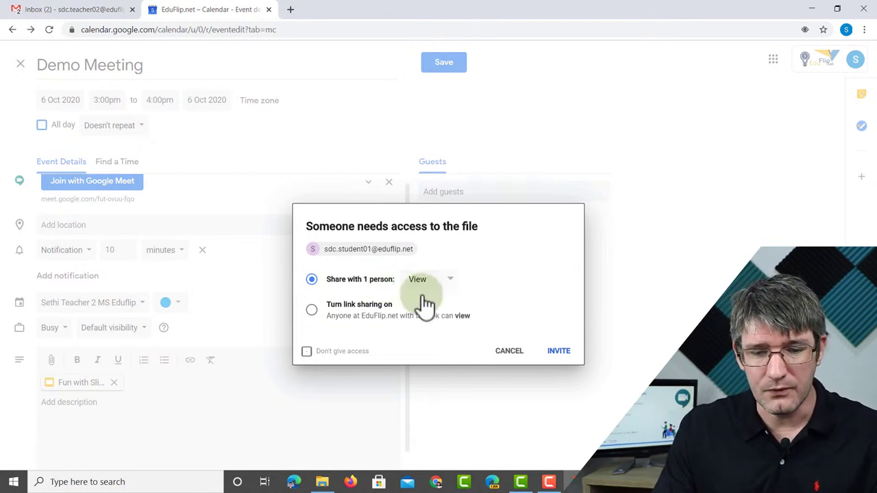
{"action": "left_click", "coordinate": [559, 352]}
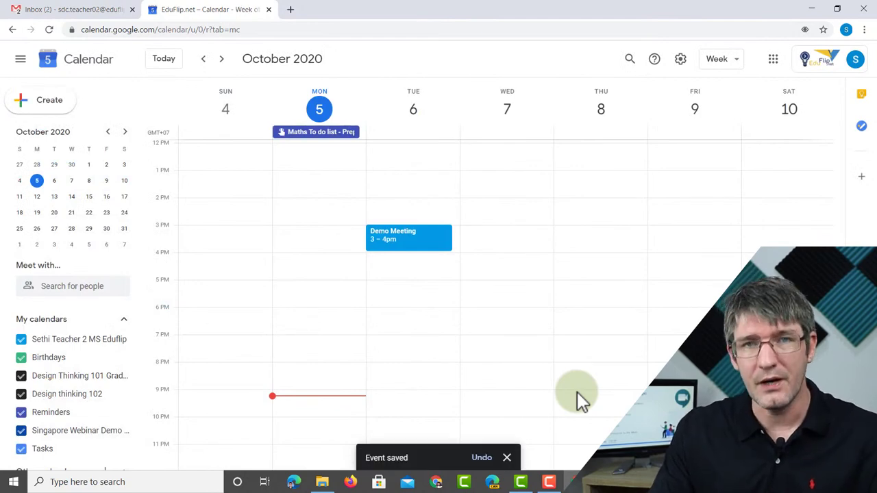
Step: Join the Demo Meeting's video call with the microphone turned off
{"action": "left_click", "coordinate": [411, 248]}
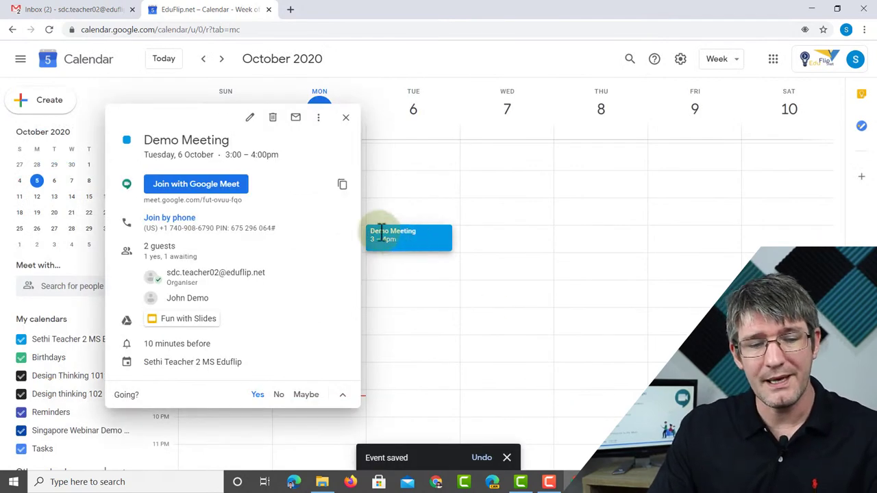
{"action": "left_click", "coordinate": [202, 192]}
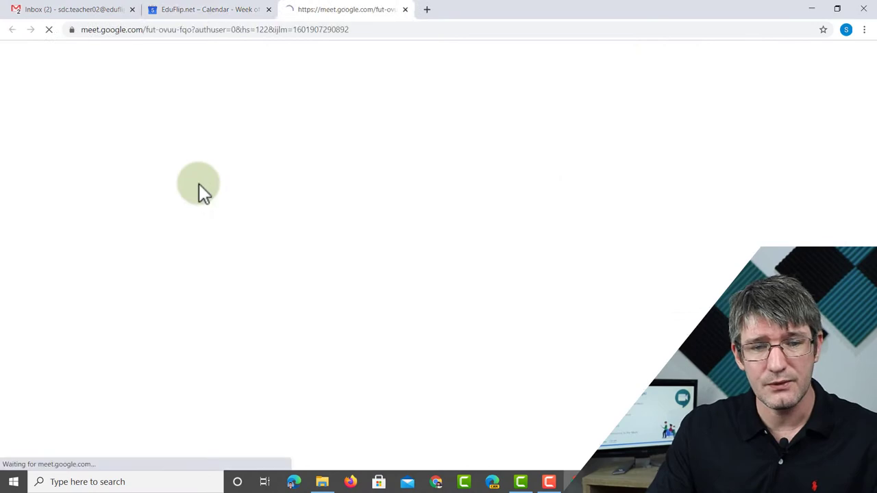
{"action": "left_click", "coordinate": [283, 369]}
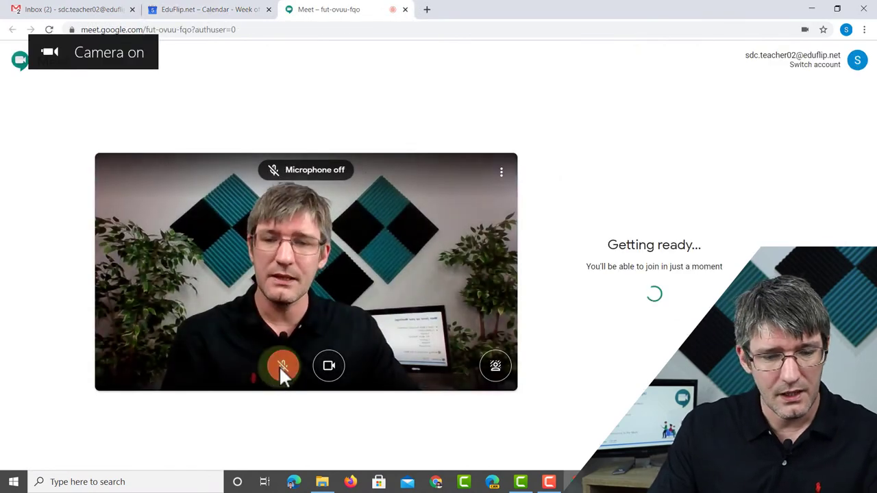
{"action": "left_click", "coordinate": [618, 274]}
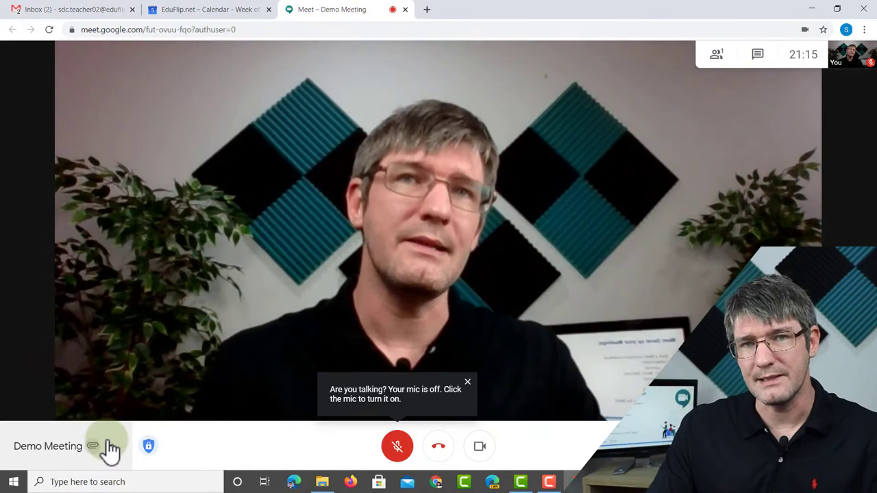
Step: Open Fun with Slides from the meeting details' Attachments list
{"action": "left_click", "coordinate": [110, 446]}
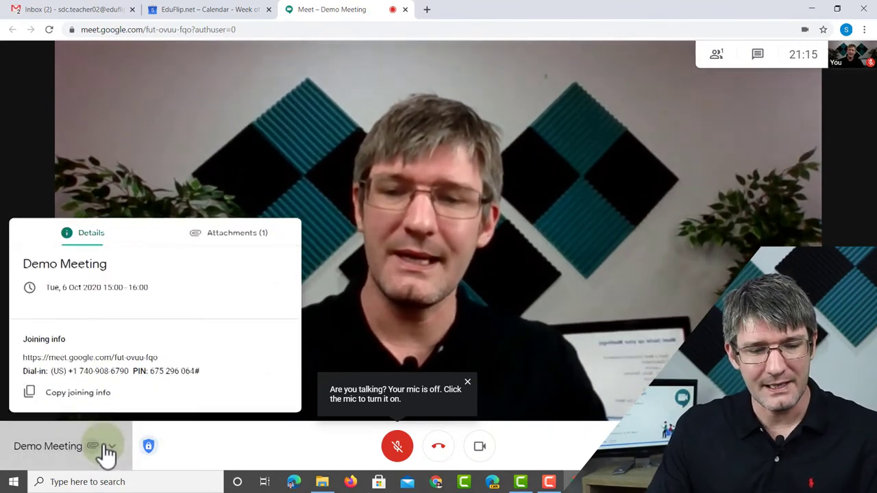
{"action": "left_click", "coordinate": [234, 240]}
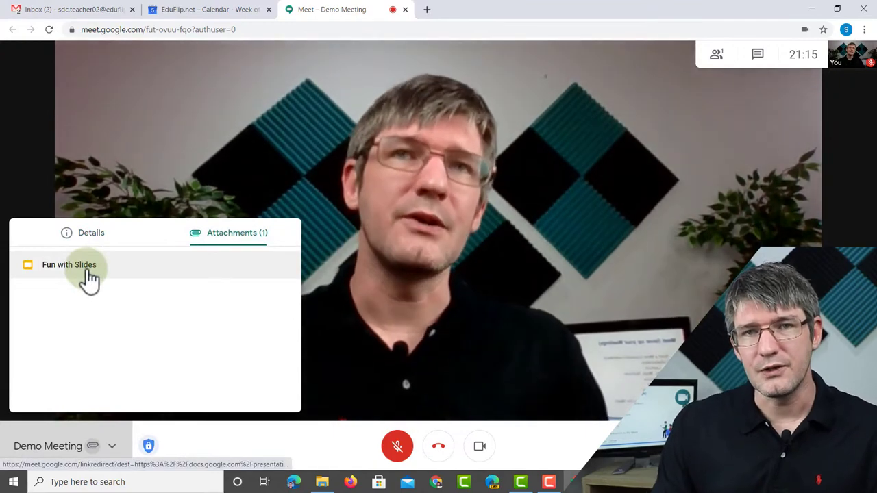
{"action": "left_click", "coordinate": [89, 274]}
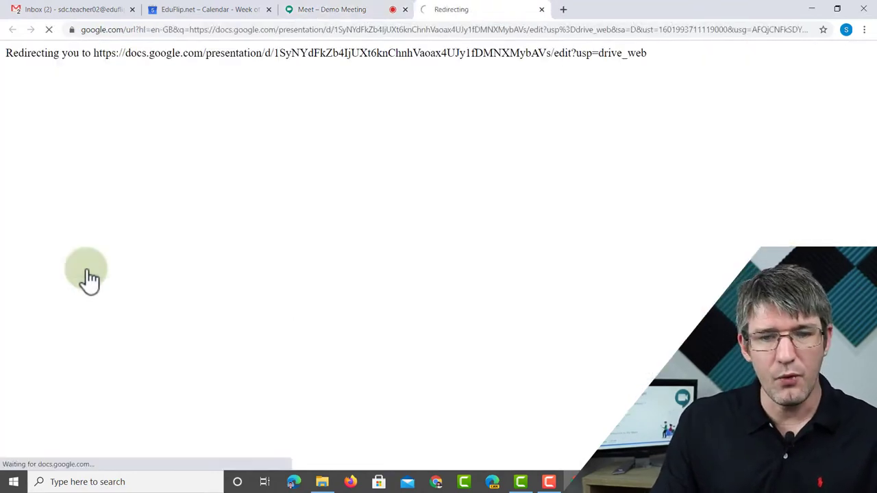
Step: Close the Fun with Slides tab to get back to the Demo Meeting call
{"action": "left_click", "coordinate": [541, 10]}
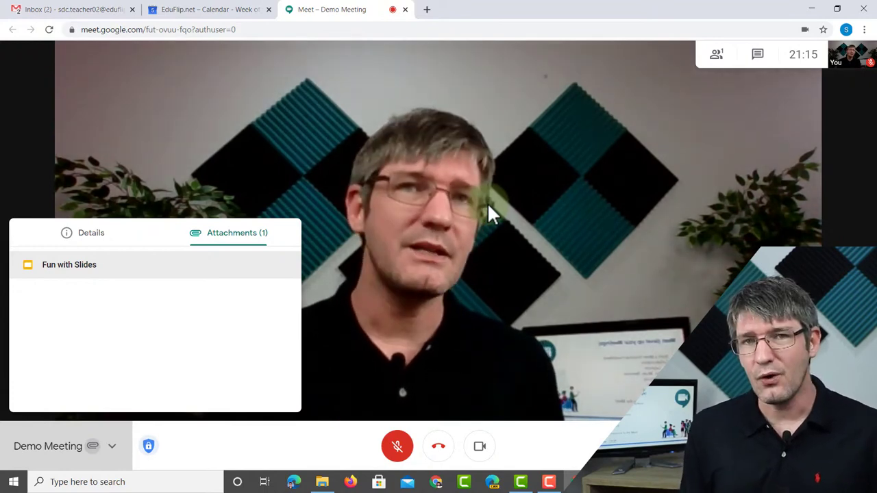
Step: Advance the slideshow to the Chat slide, then close the Meet and Calendar tabs
{"action": "key", "text": "alt+Tab"}
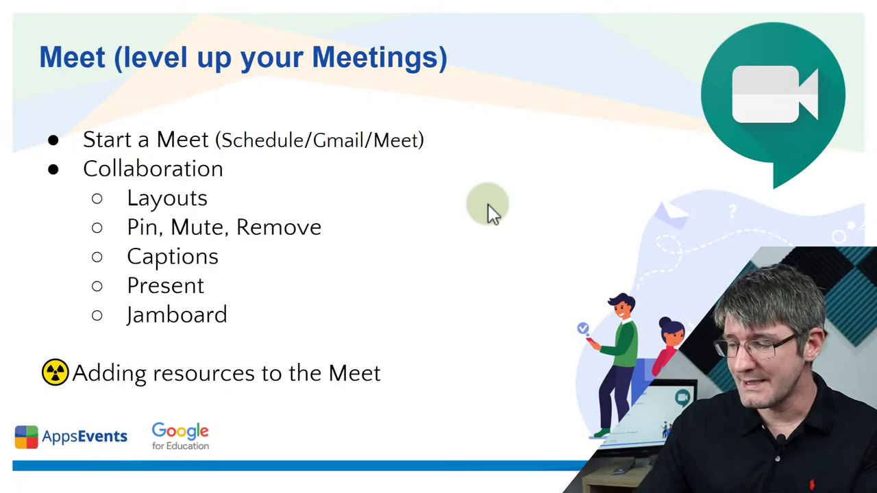
{"action": "key", "text": "Right"}
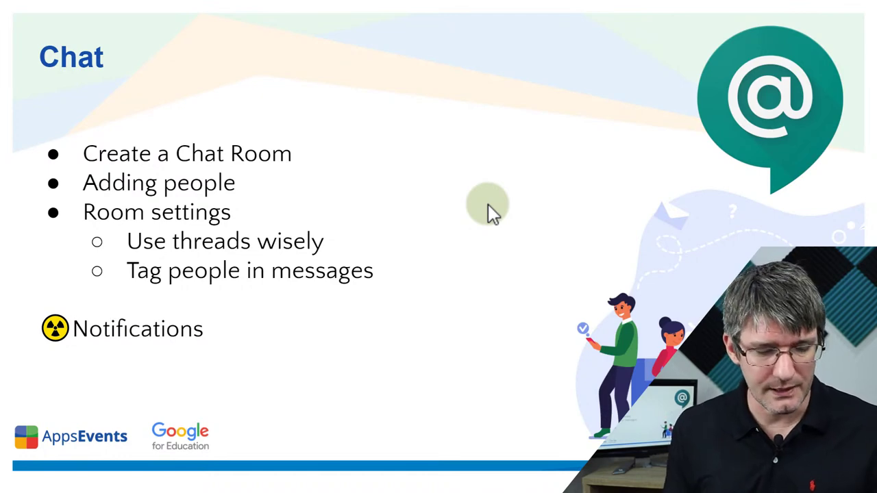
{"action": "key", "text": "alt+Tab"}
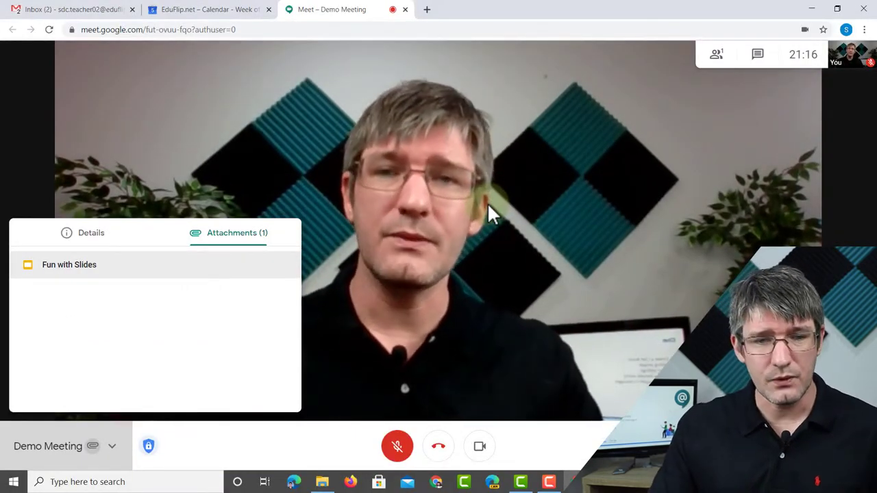
{"action": "left_click", "coordinate": [404, 9]}
{"action": "left_click", "coordinate": [269, 10]}
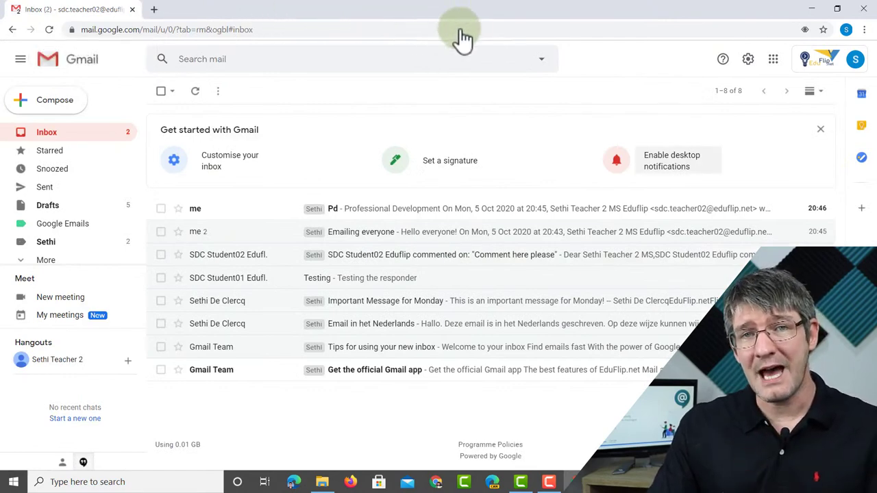
Step: Launch Google Chat from Gmail's apps grid, skipping the welcome and declining notifications
{"action": "left_click", "coordinate": [773, 59]}
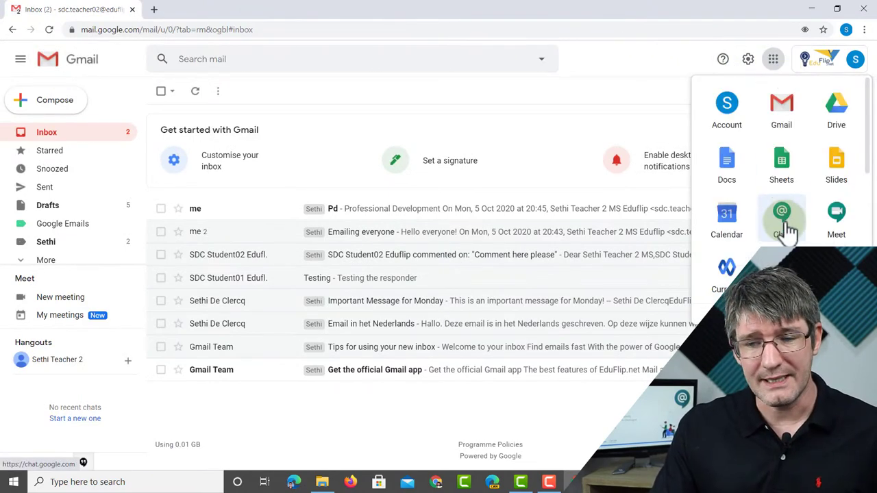
{"action": "left_click", "coordinate": [785, 222]}
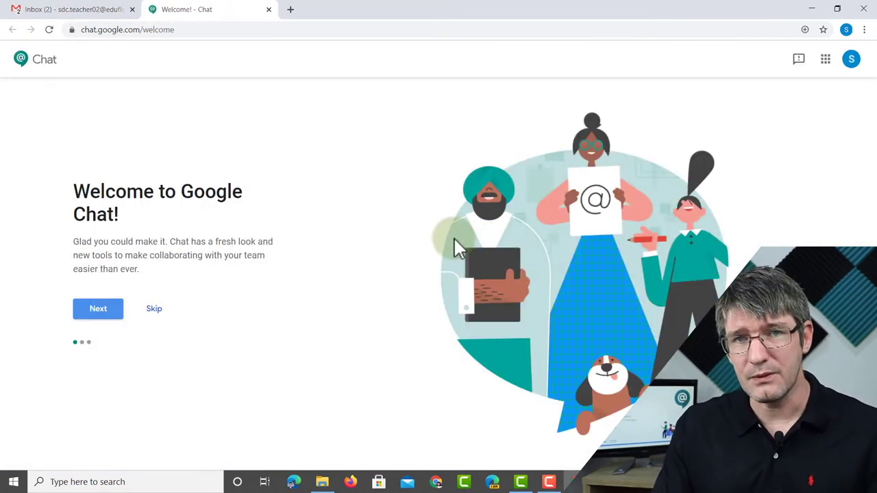
{"action": "left_click", "coordinate": [156, 317]}
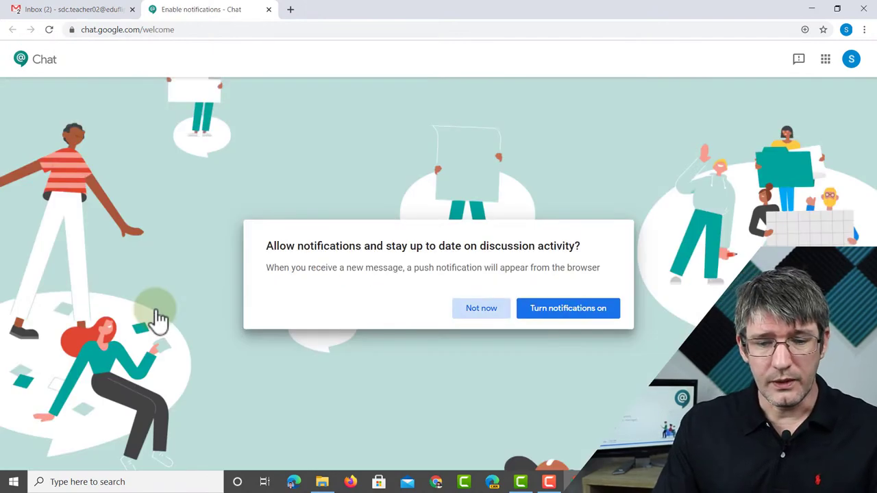
{"action": "left_click", "coordinate": [481, 309]}
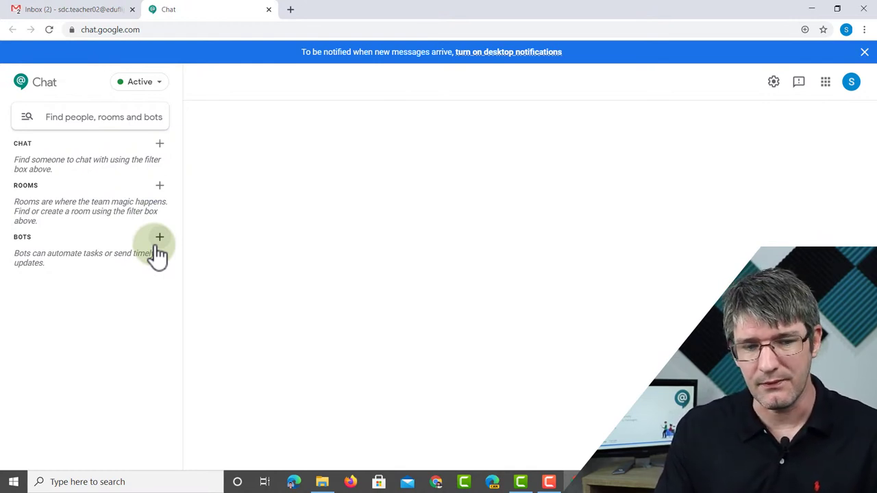
{"action": "left_click", "coordinate": [779, 89]}
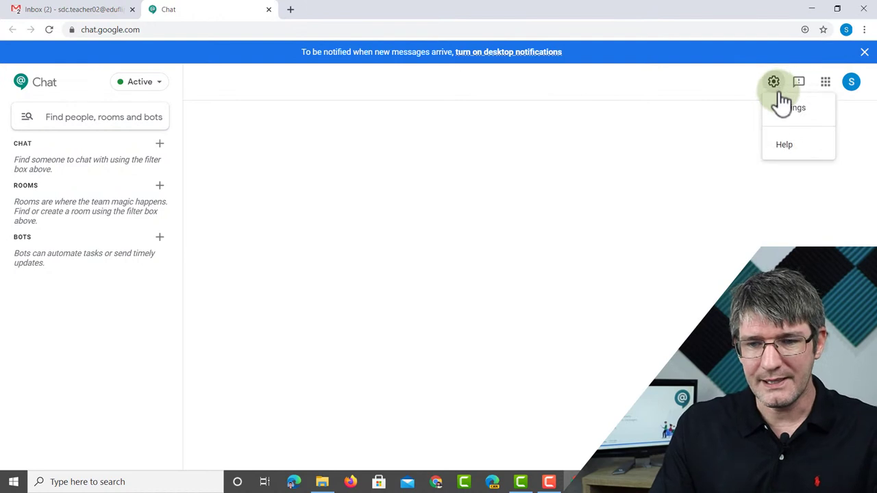
{"action": "left_click", "coordinate": [802, 118]}
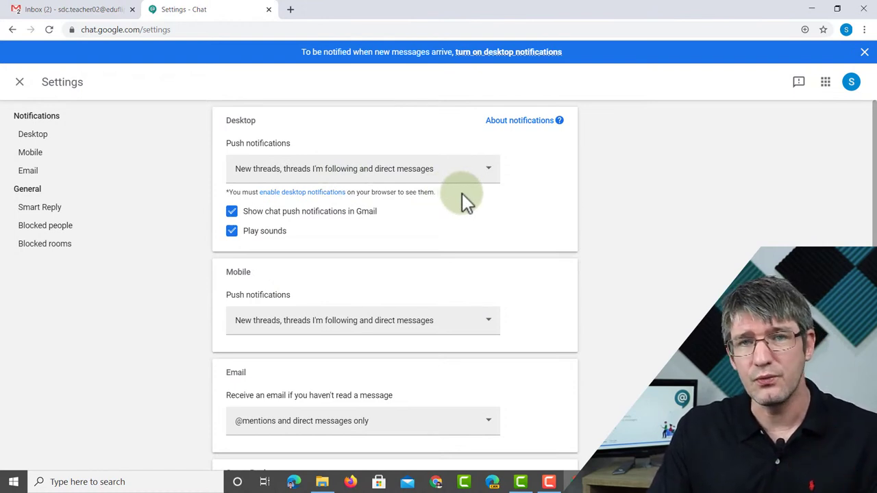
{"action": "scroll", "coordinate": [560, 257], "scroll_direction": "down", "scroll_amount": 1}
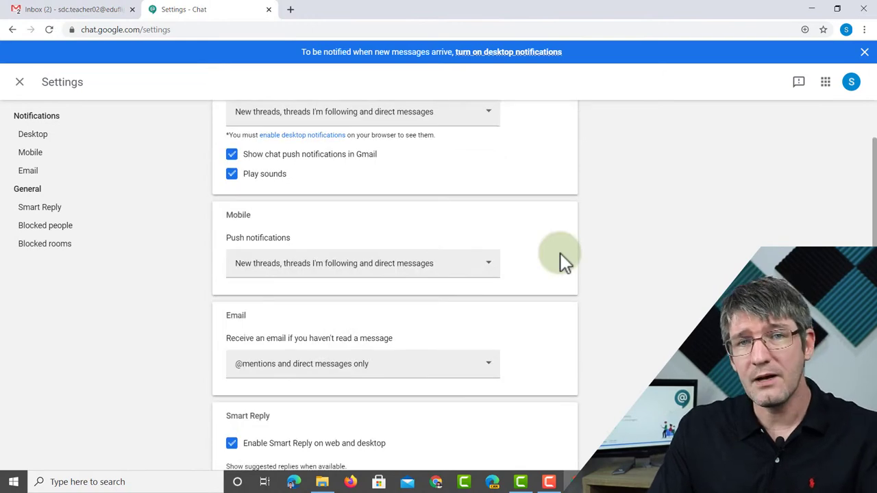
{"action": "scroll", "coordinate": [560, 255], "scroll_direction": "down", "scroll_amount": 2}
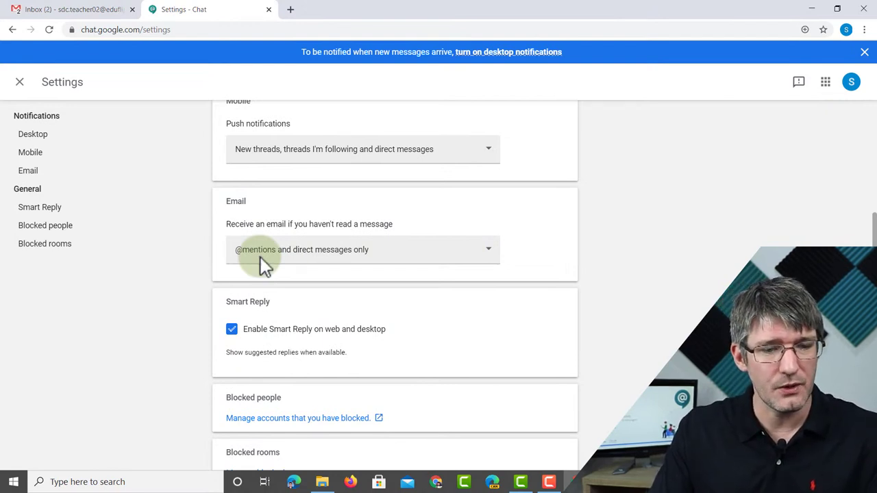
{"action": "left_click", "coordinate": [281, 261]}
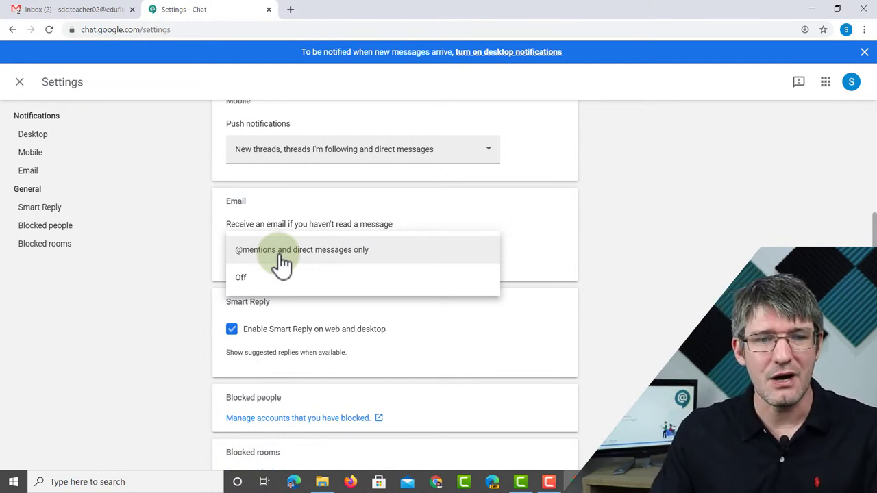
{"action": "left_click", "coordinate": [295, 257]}
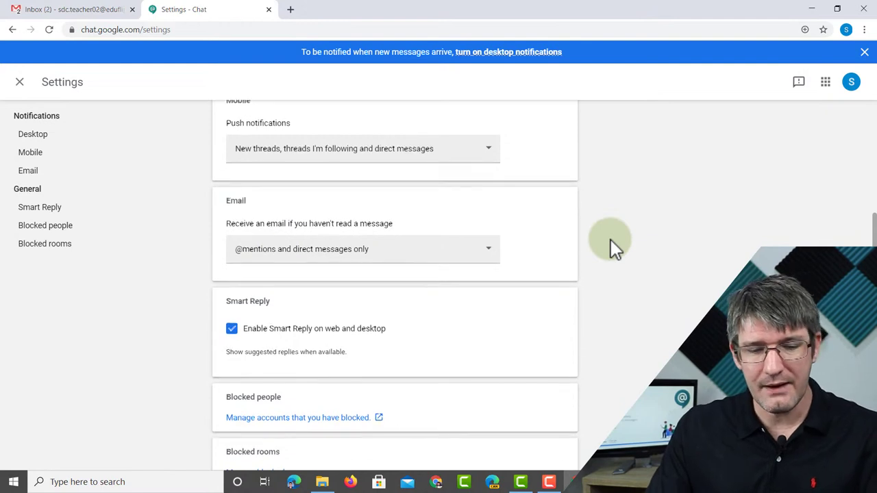
{"action": "scroll", "coordinate": [611, 239], "scroll_direction": "down", "scroll_amount": 1}
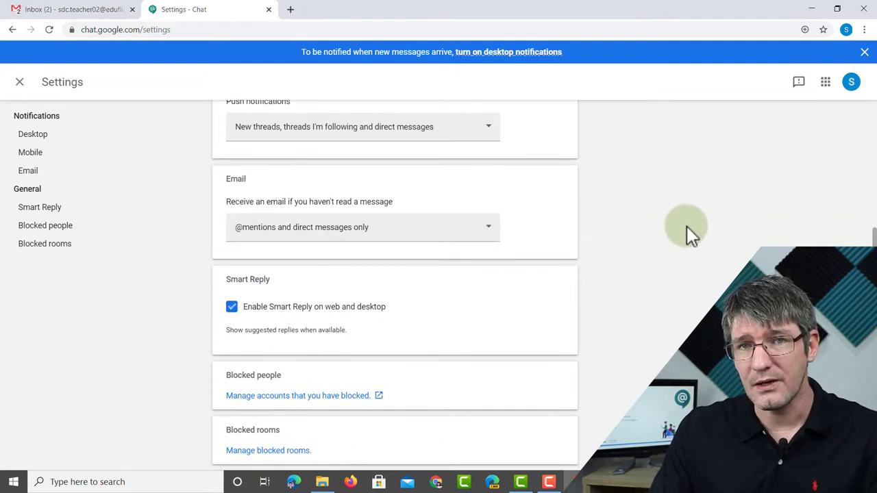
{"action": "left_click", "coordinate": [864, 52]}
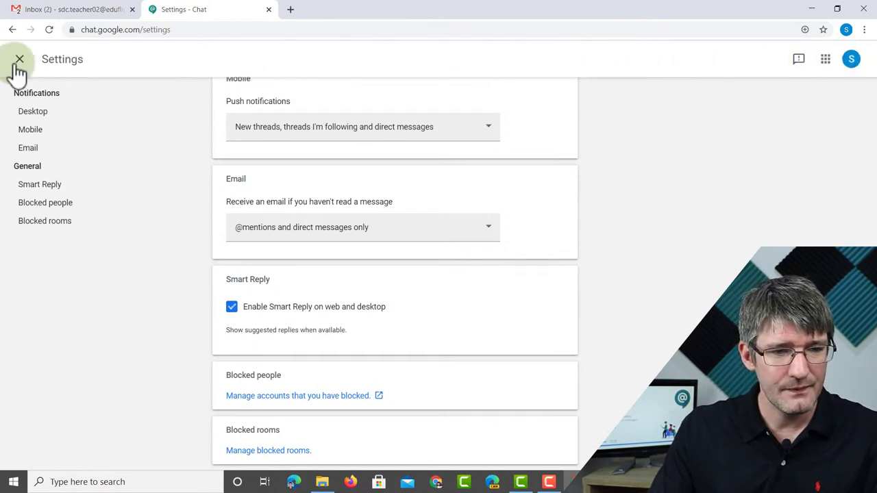
{"action": "left_click", "coordinate": [19, 61]}
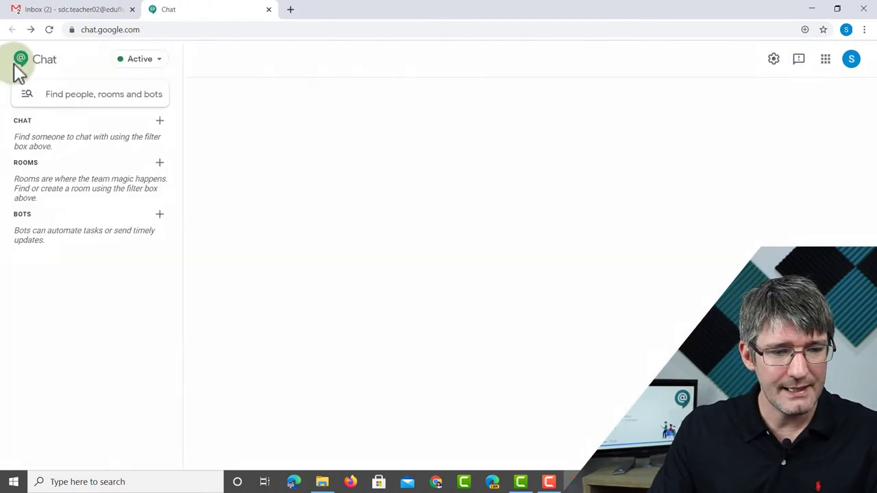
Step: Name a new room 'Singapore Demo Room' and add the two student accounts as members
{"action": "left_click", "coordinate": [162, 167]}
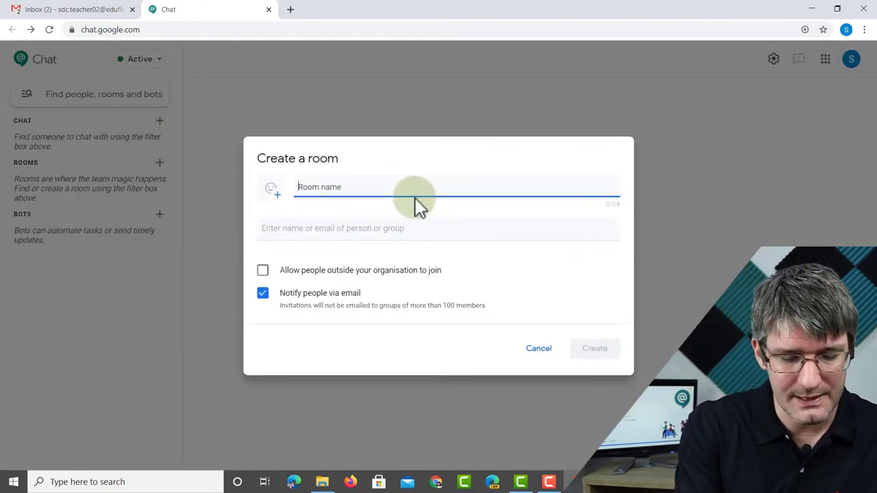
{"action": "type", "text": "Singapore Demo Room"}
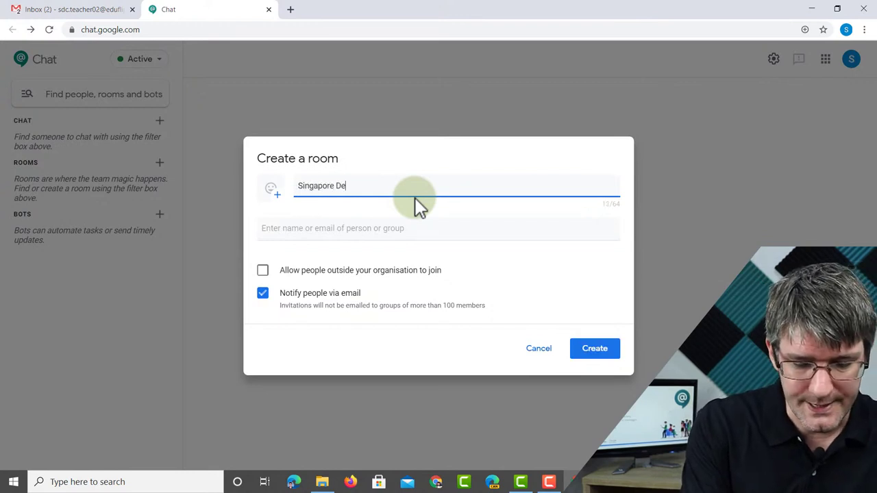
{"action": "left_click", "coordinate": [369, 227]}
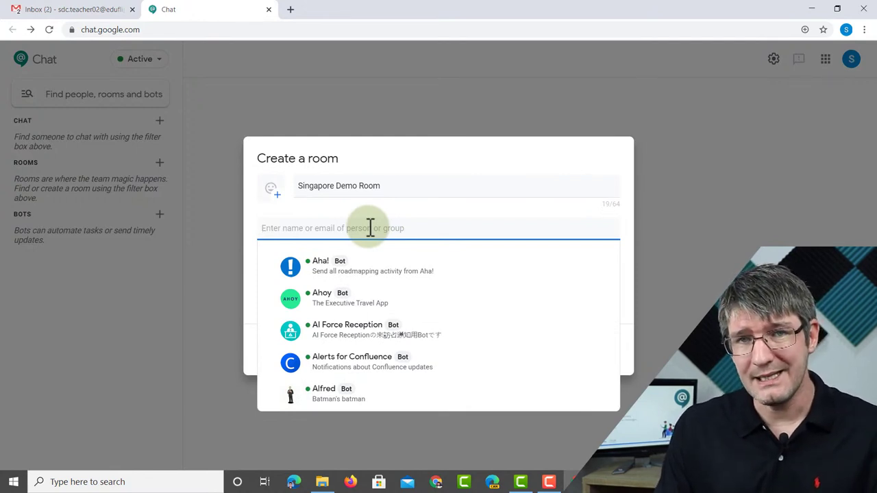
{"action": "type", "text": "sdc.stu"}
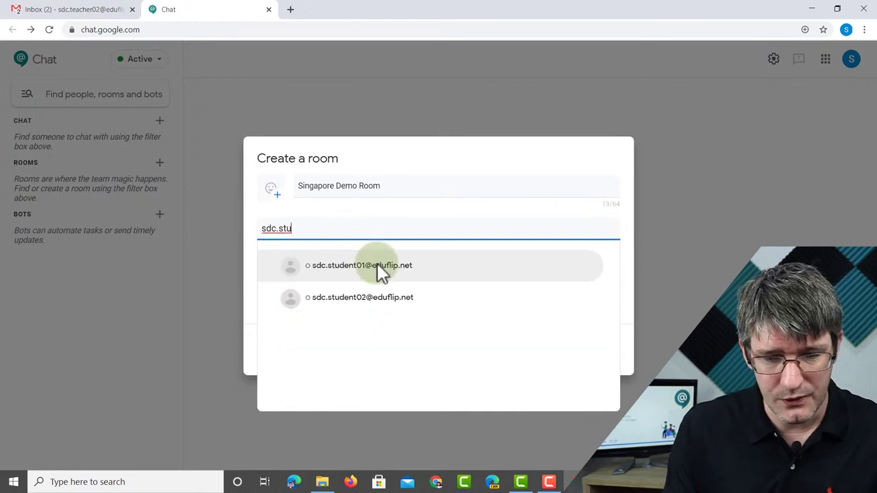
{"action": "left_click", "coordinate": [378, 265]}
{"action": "type", "text": "sdc.st"}
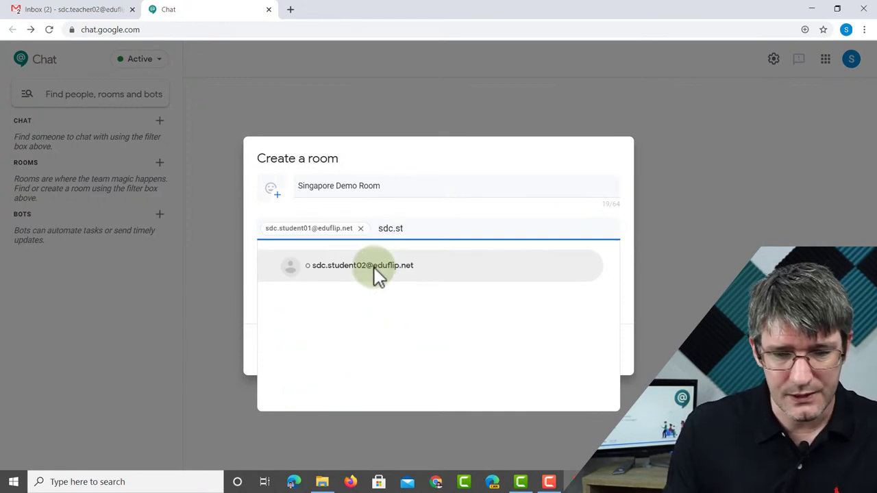
{"action": "left_click", "coordinate": [374, 267]}
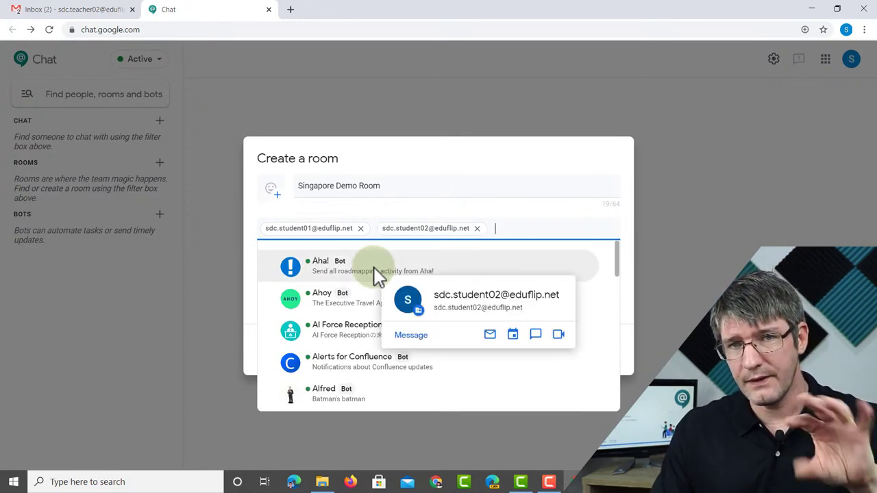
{"action": "left_click", "coordinate": [344, 209]}
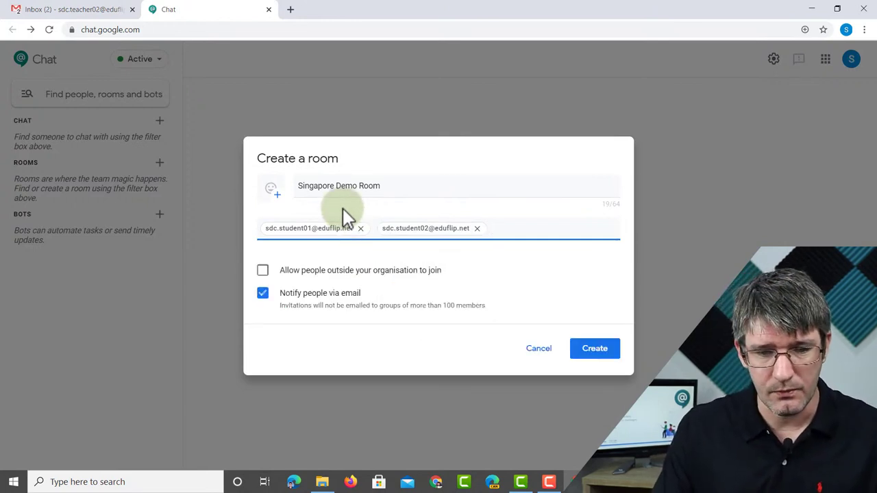
Step: Give the room a heart-eyes icon, allow outside people to join, and create it
{"action": "left_click", "coordinate": [272, 193]}
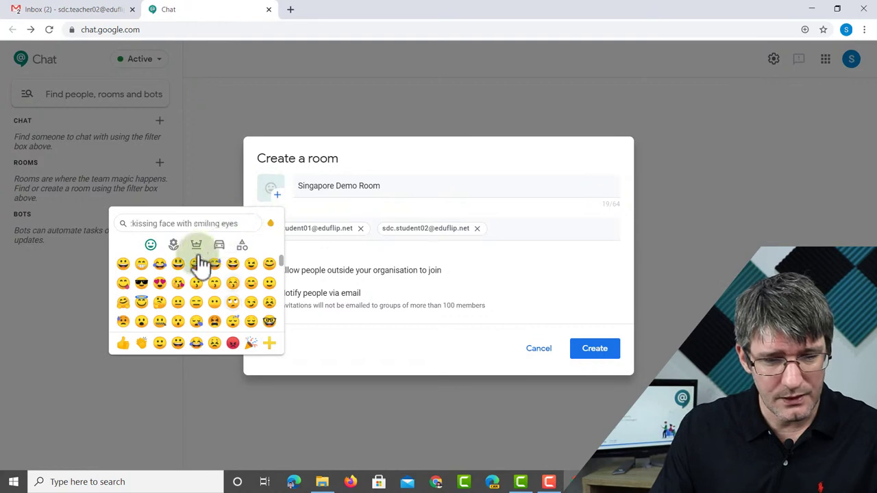
{"action": "left_click", "coordinate": [160, 284]}
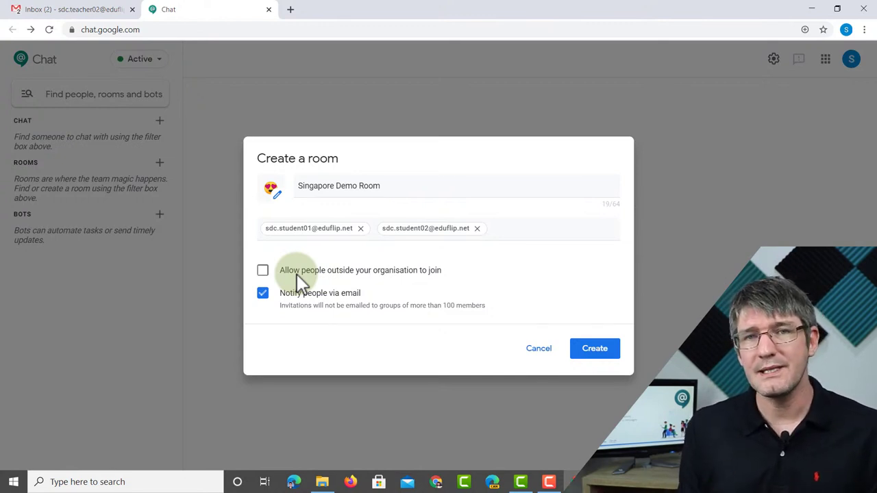
{"action": "left_click", "coordinate": [299, 274]}
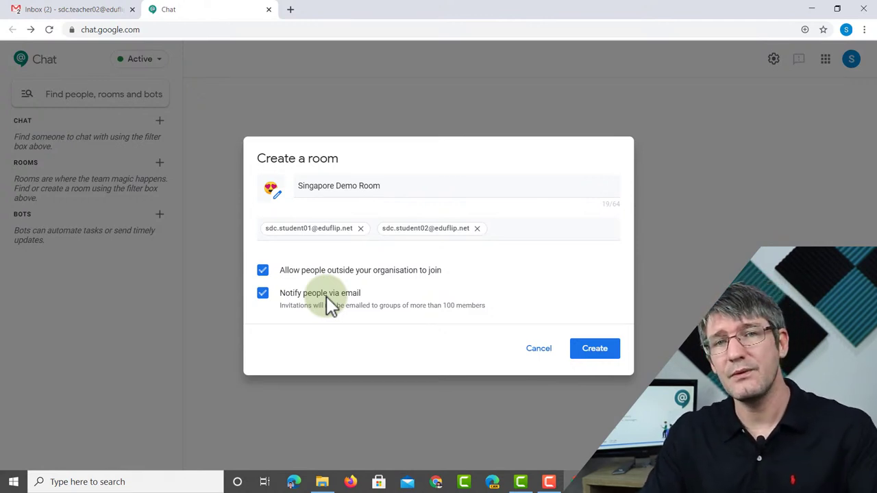
{"action": "left_click", "coordinate": [594, 351]}
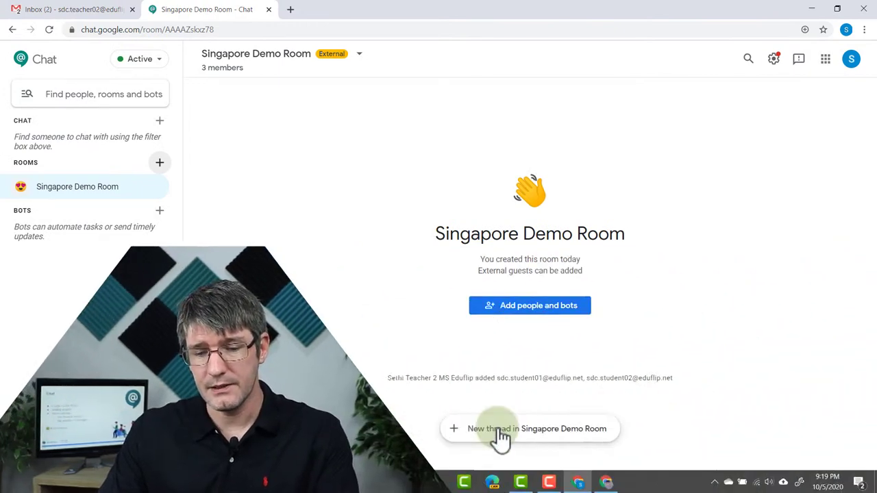
Step: Post a 'Hello everyone!' thread with a kissing-face emoji and Gif Project.gif attached
{"action": "left_click", "coordinate": [497, 430]}
{"action": "left_click", "coordinate": [506, 365]}
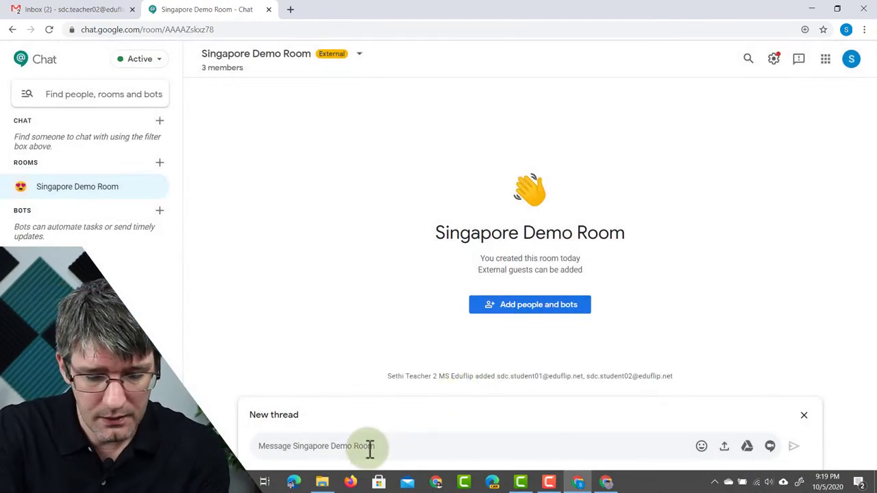
{"action": "type", "text": "Hello everyone!"}
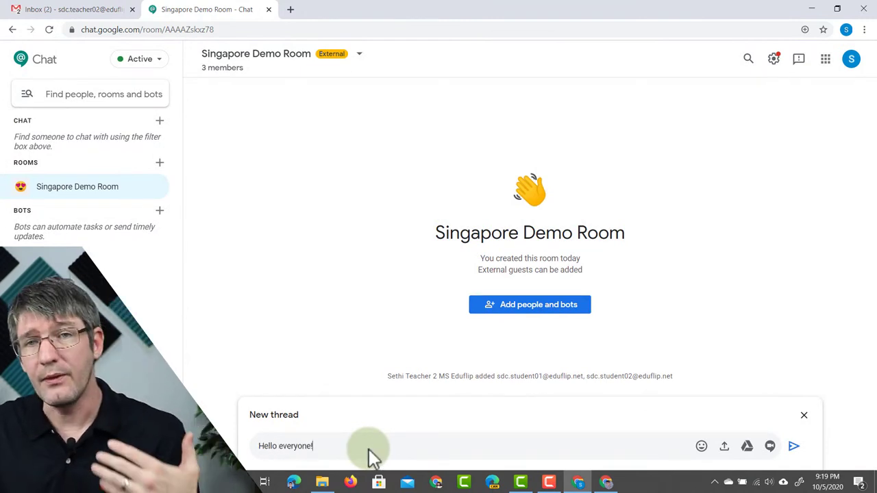
{"action": "left_click", "coordinate": [701, 448]}
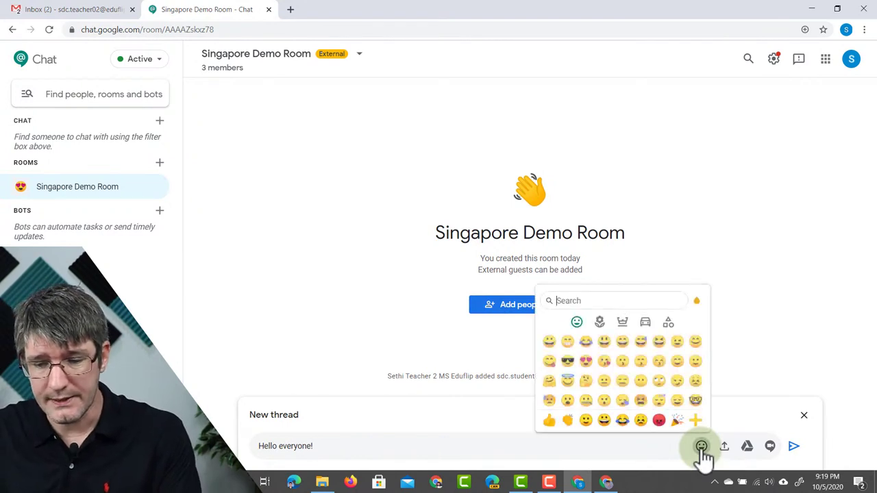
{"action": "left_click", "coordinate": [623, 363]}
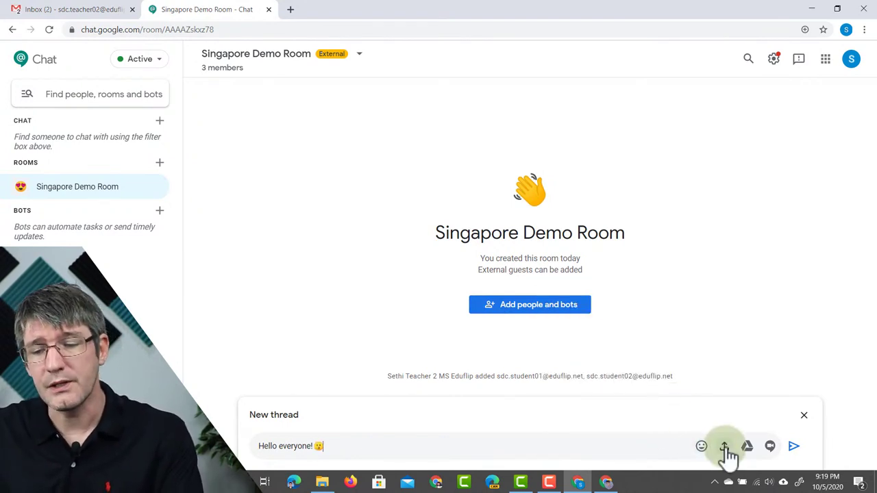
{"action": "left_click", "coordinate": [724, 448]}
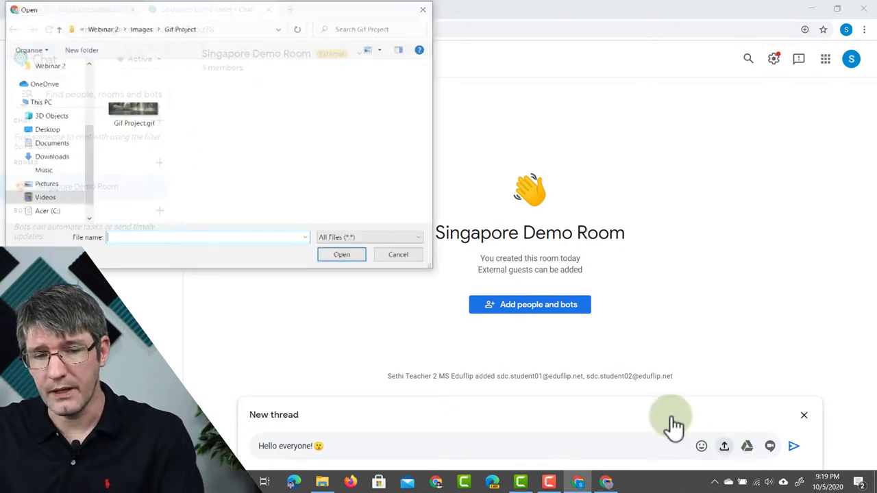
{"action": "double_click", "coordinate": [133, 111]}
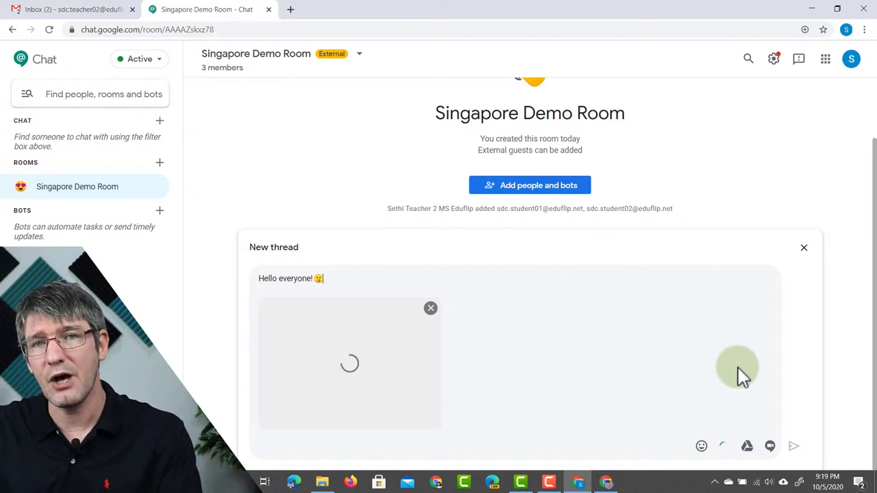
{"action": "left_click", "coordinate": [794, 447]}
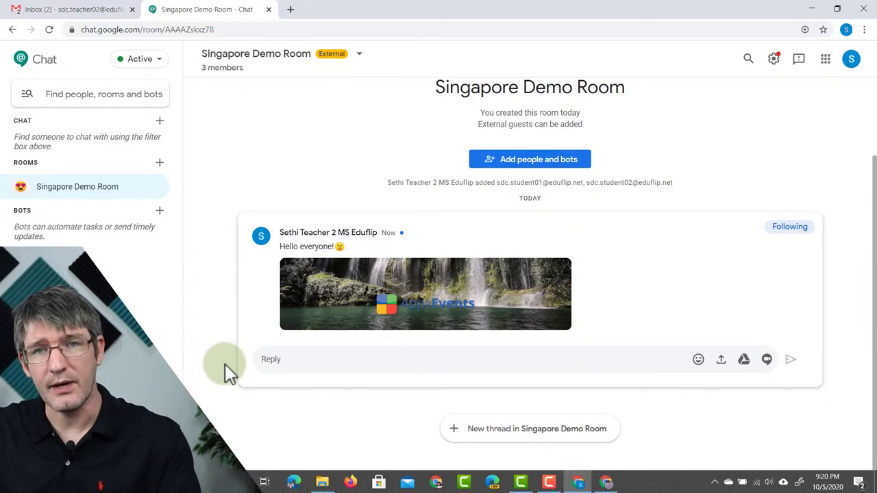
Step: Start a second thread reading 'Pd - What did you learn today?'
{"action": "left_click", "coordinate": [505, 430]}
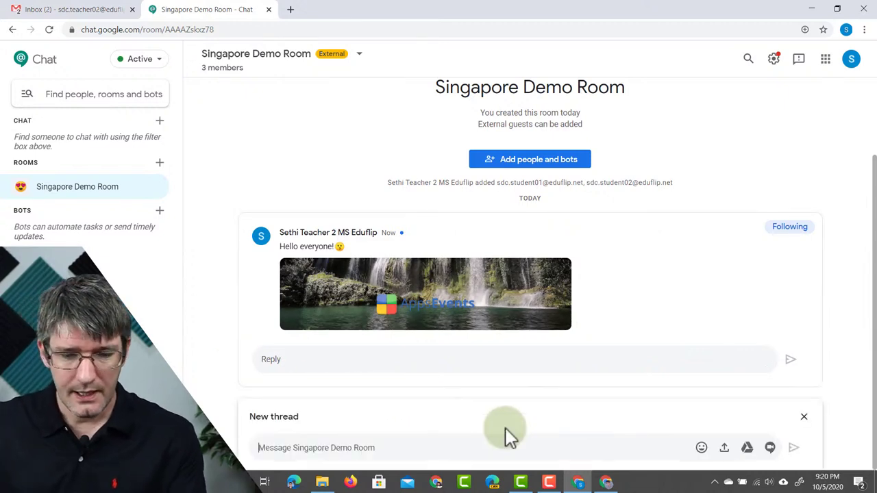
{"action": "type", "text": "Pd"}
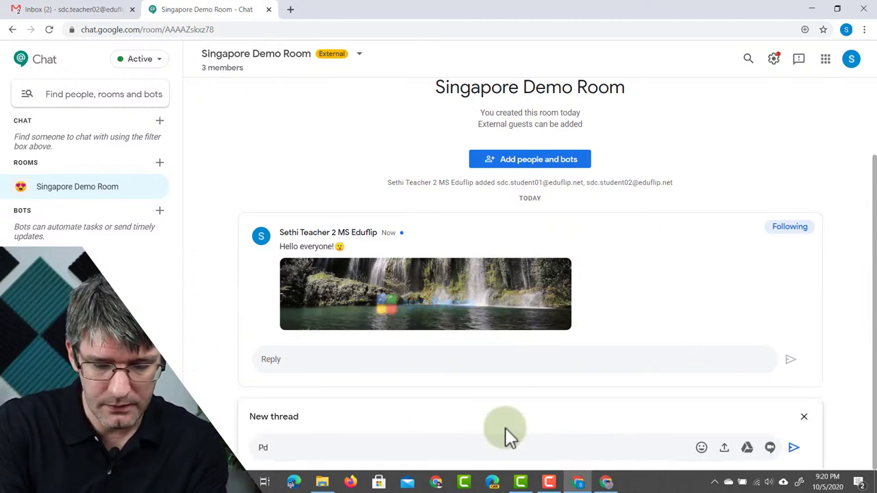
{"action": "type", "text": " - What dod yo"}
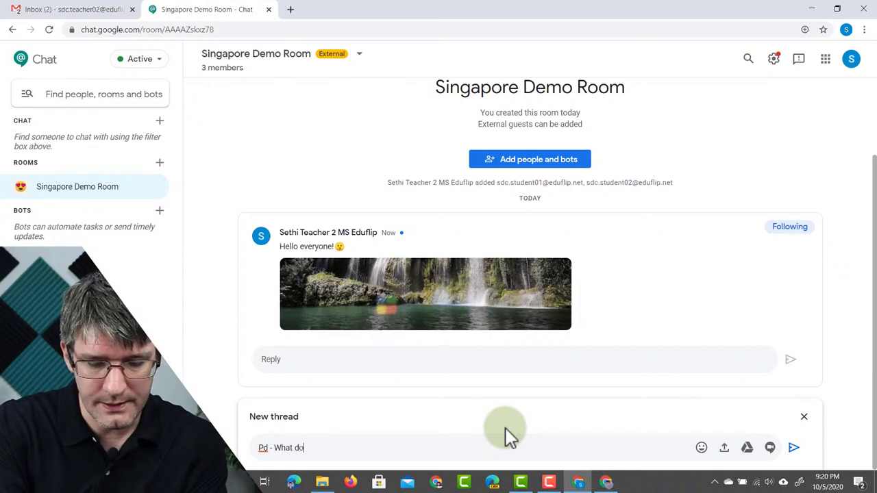
{"action": "key", "text": "BackSpace"}
{"action": "key", "text": "BackSpace"}
{"action": "key", "text": "BackSpace"}
{"action": "key", "text": "BackSpace"}
{"action": "key", "text": "BackSpace"}
{"action": "type", "text": "id you learn today"}
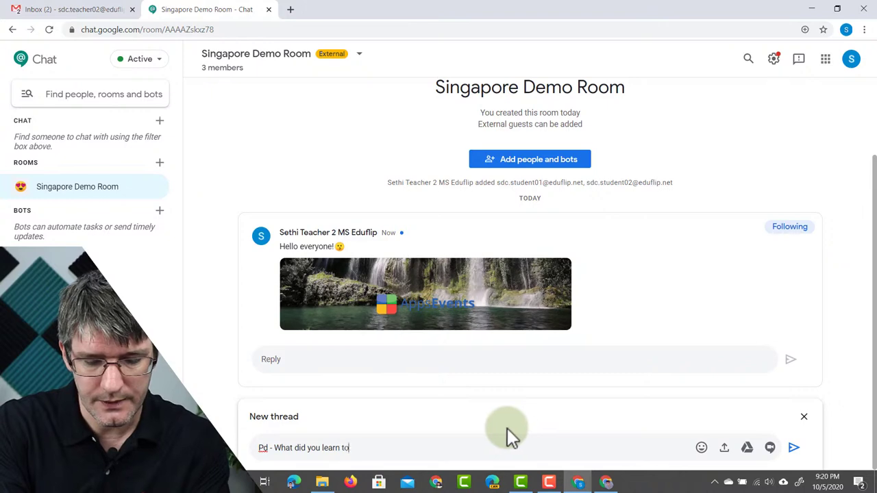
{"action": "type", "text": "?"}
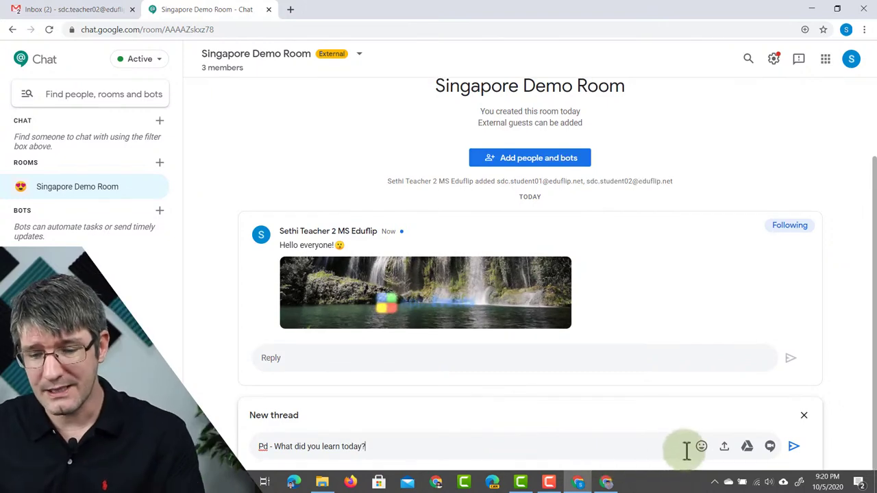
Step: Add a grinning-face emoji after the Pd question and send it as a thread
{"action": "left_click", "coordinate": [702, 449]}
{"action": "left_click", "coordinate": [624, 344]}
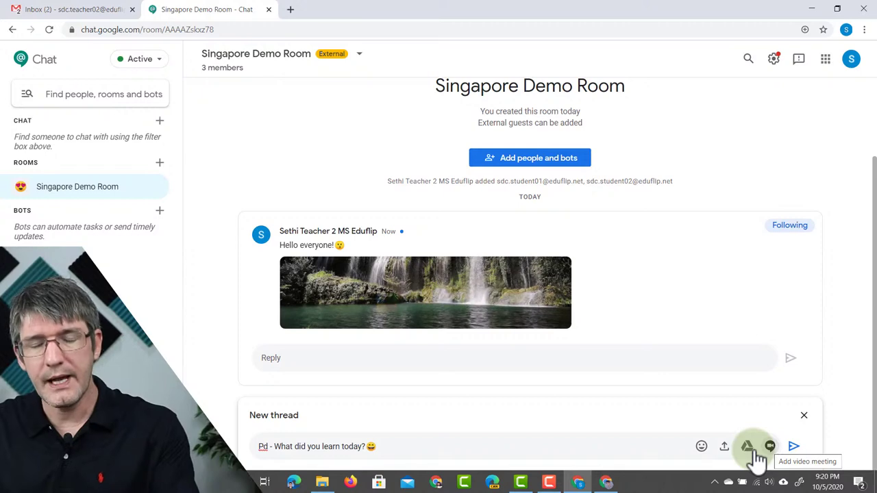
{"action": "left_click", "coordinate": [792, 447]}
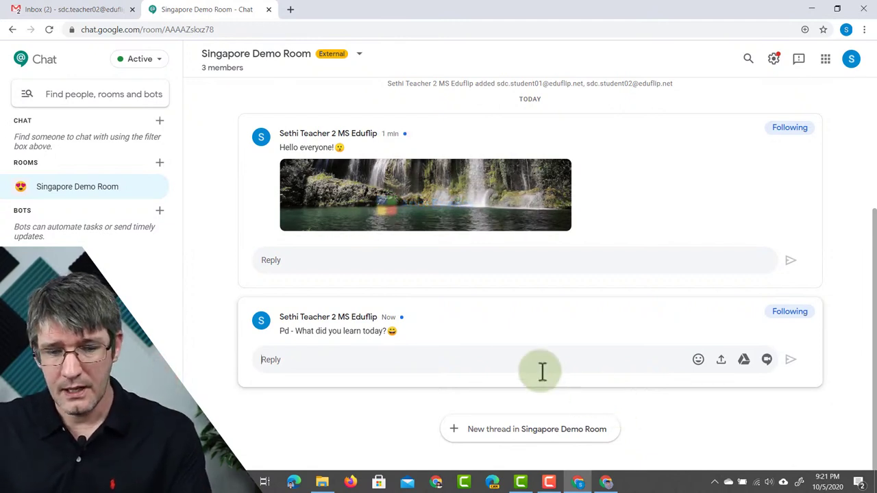
Step: Reply 'Hello' in the first thread, then switch to the student's Gmail window
{"action": "left_click", "coordinate": [304, 262]}
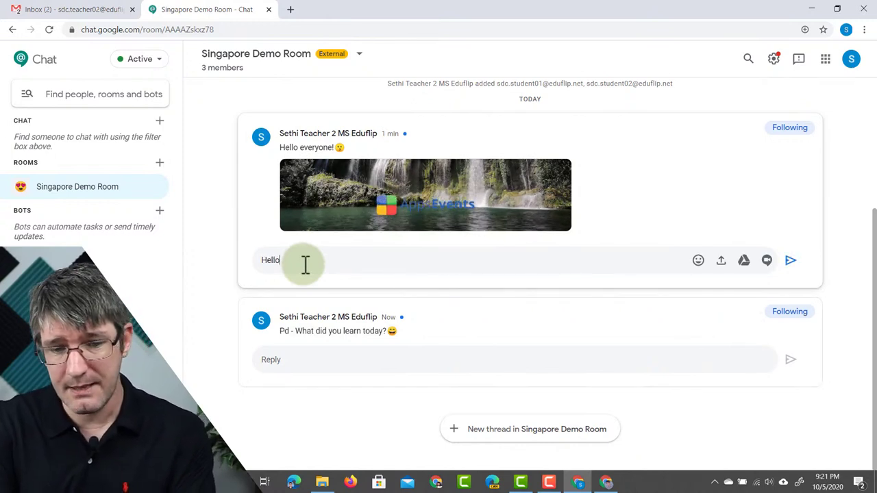
{"action": "key", "text": "Return"}
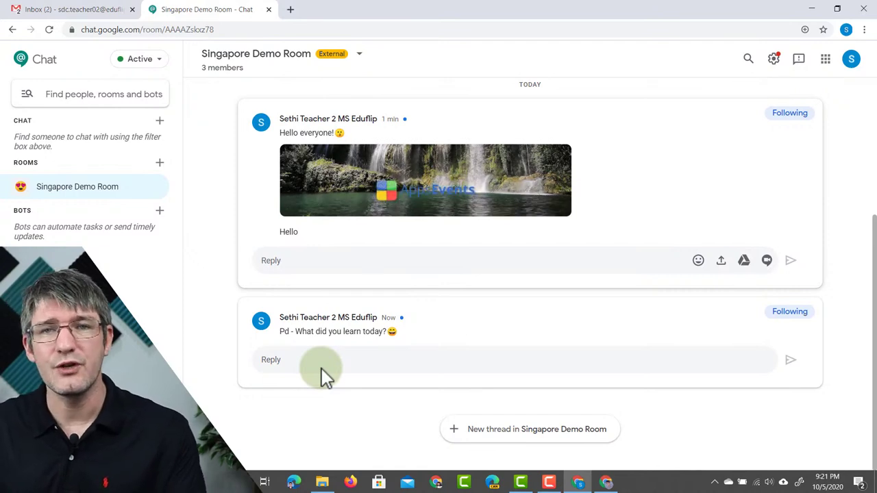
{"action": "key", "text": "alt+Tab"}
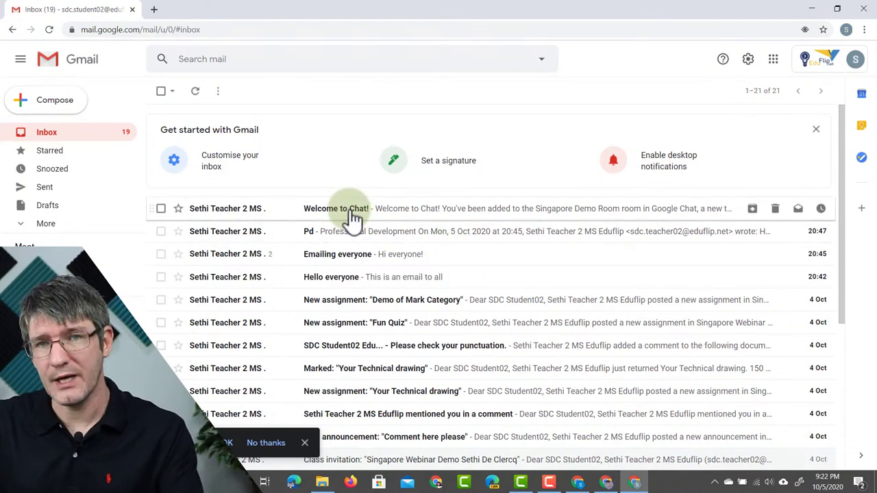
Step: Follow the 'Welcome to Chat!' email's invitation into Chat, skipping the intro and declining notifications
{"action": "left_click", "coordinate": [352, 218]}
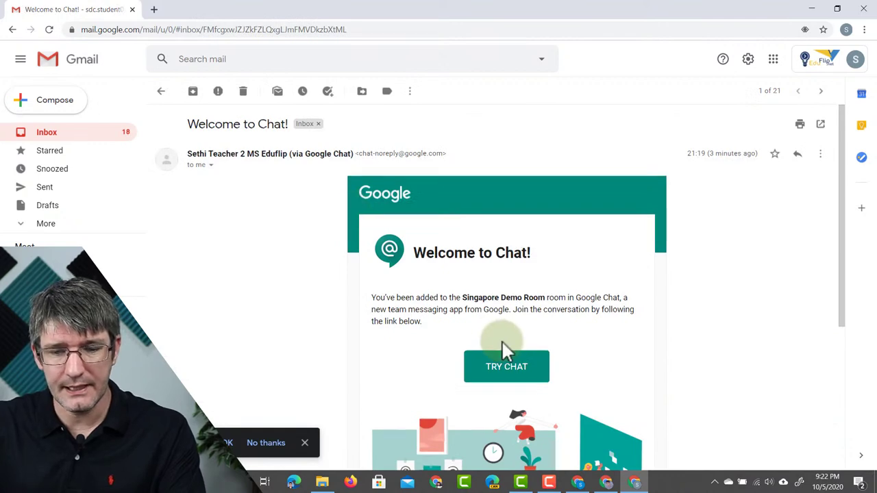
{"action": "scroll", "coordinate": [503, 346], "scroll_direction": "down", "scroll_amount": 3}
{"action": "scroll", "coordinate": [523, 319], "scroll_direction": "up", "scroll_amount": 3}
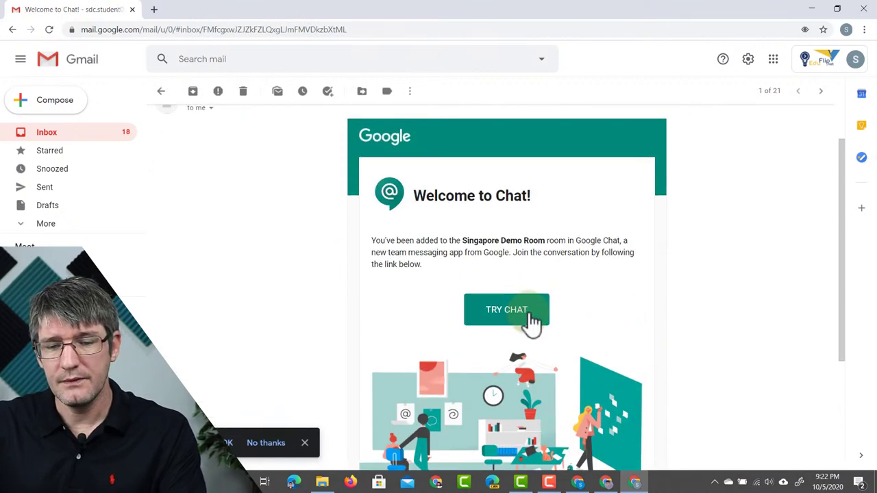
{"action": "left_click", "coordinate": [529, 316]}
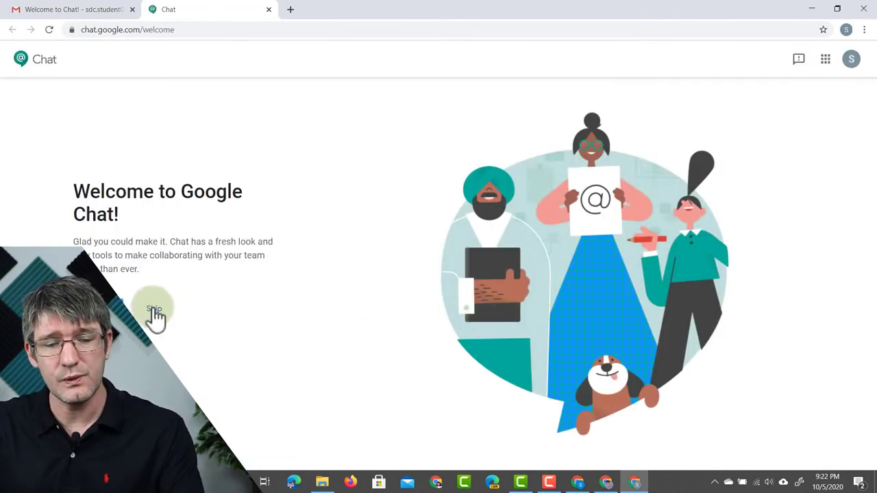
{"action": "left_click", "coordinate": [153, 310]}
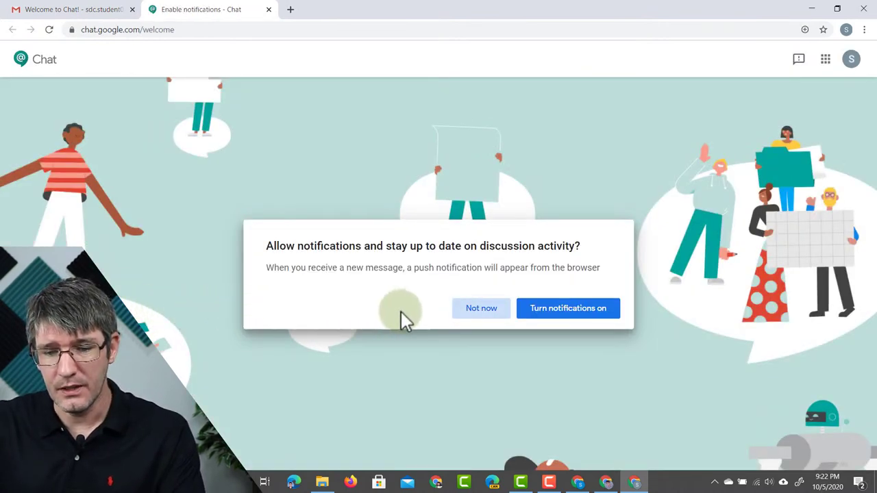
{"action": "left_click", "coordinate": [487, 309]}
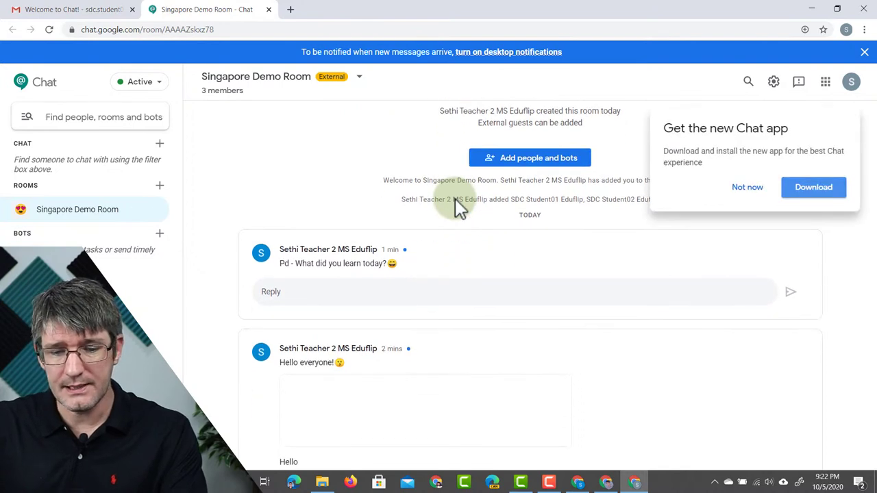
Step: Dismiss the Chat app install offer and start a reply in the Hello everyone thread
{"action": "left_click", "coordinate": [749, 187]}
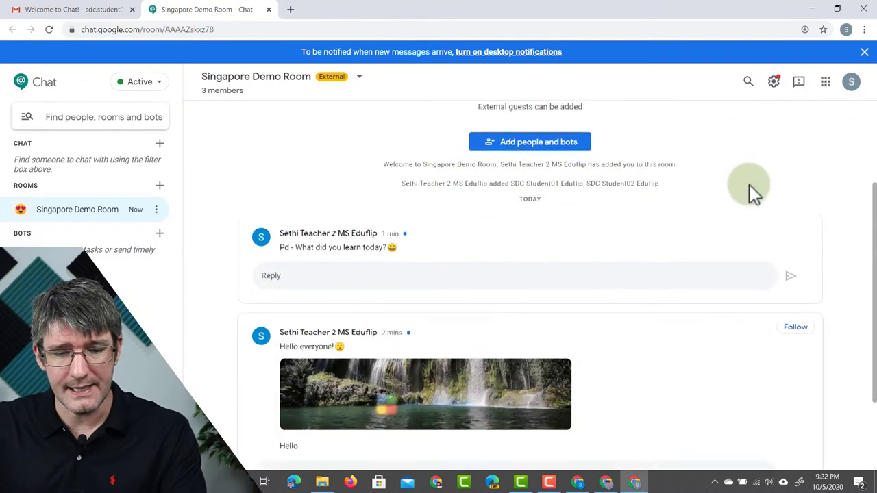
{"action": "scroll", "coordinate": [750, 184], "scroll_direction": "up", "scroll_amount": 2}
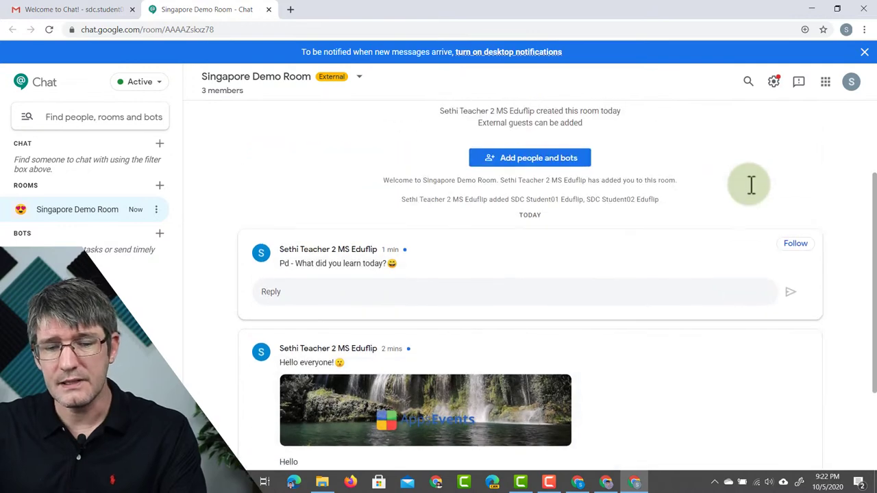
{"action": "scroll", "coordinate": [402, 358], "scroll_direction": "down", "scroll_amount": 3}
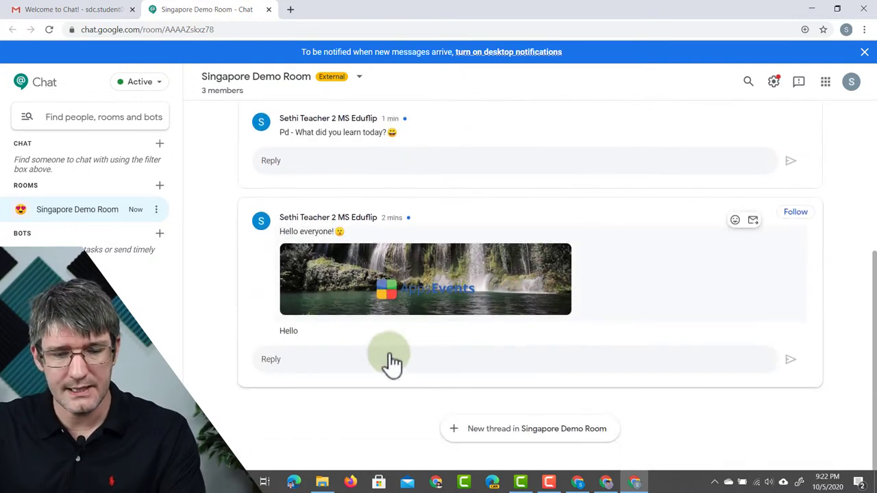
{"action": "left_click", "coordinate": [384, 357]}
{"action": "left_click", "coordinate": [512, 310]}
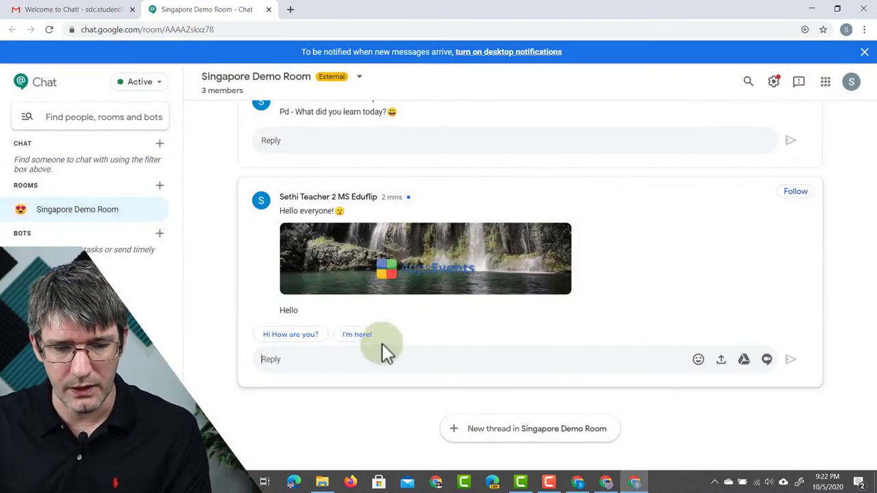
Step: Post the reply 'Doing great!', fixing the 'Doimg' typo via spellcheck, then bring the other window forward
{"action": "left_click", "coordinate": [336, 359]}
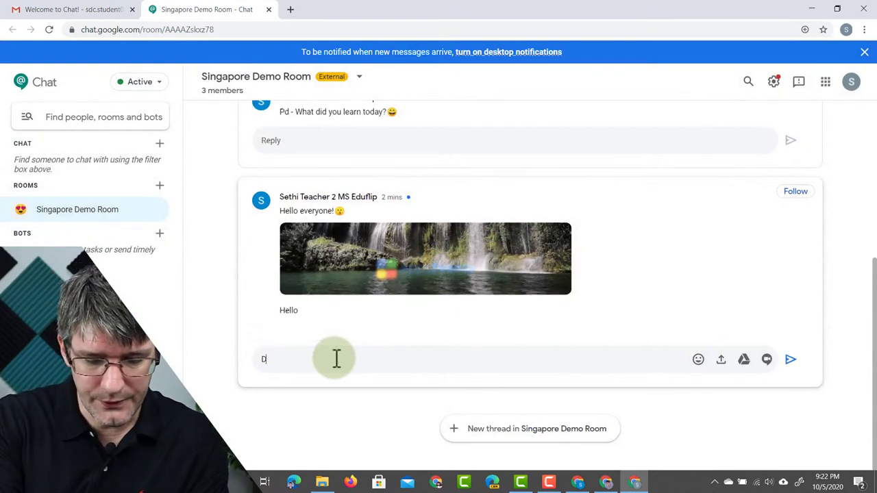
{"action": "type", "text": "Doimg great!"}
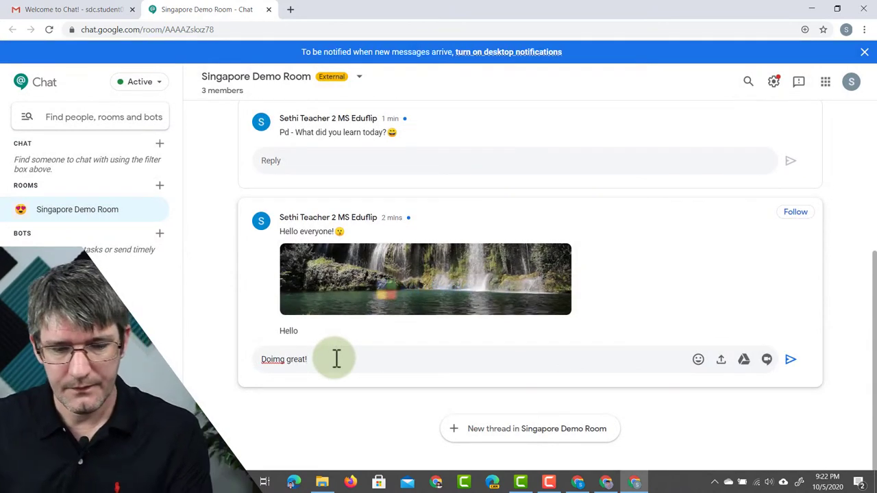
{"action": "right_click", "coordinate": [281, 360]}
{"action": "left_click", "coordinate": [331, 240]}
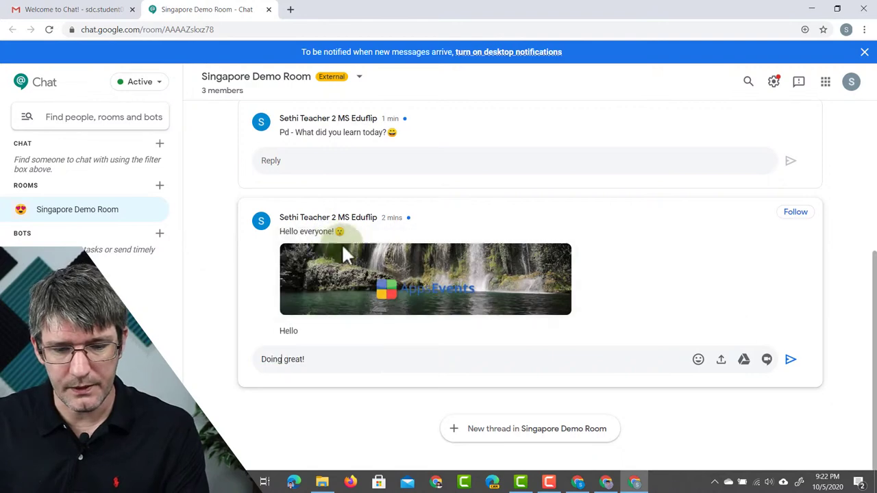
{"action": "left_click", "coordinate": [791, 361]}
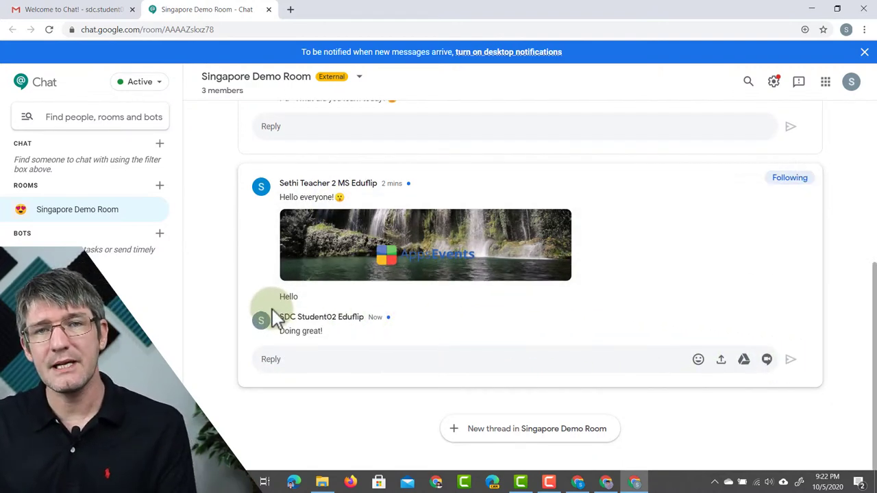
{"action": "left_click", "coordinate": [577, 482]}
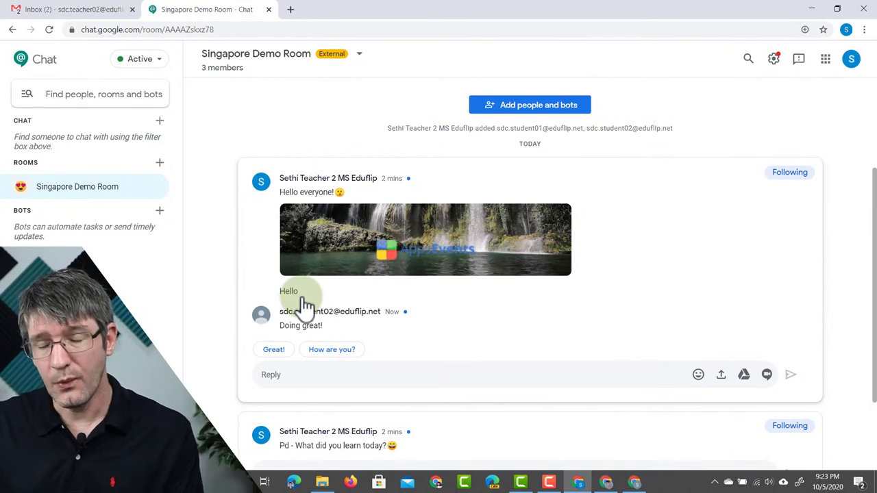
Step: Add a grinning-face reaction to the 'Doing great!' reply and return to the Gmail inbox tab
{"action": "mouse_move", "coordinate": [306, 305]}
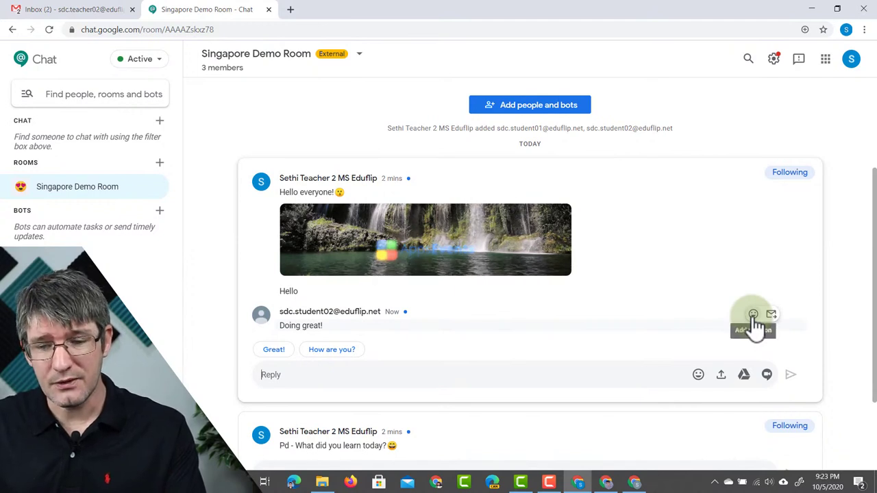
{"action": "left_click", "coordinate": [754, 316]}
{"action": "left_click", "coordinate": [652, 293]}
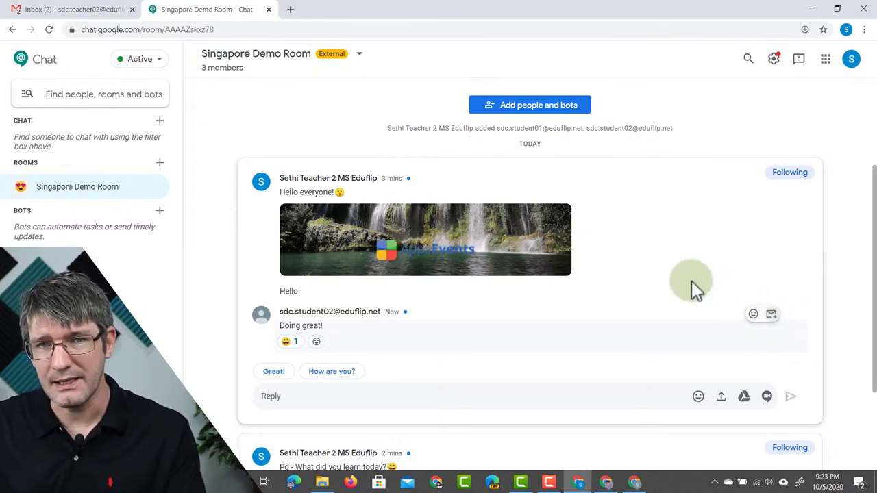
{"action": "left_click", "coordinate": [72, 9]}
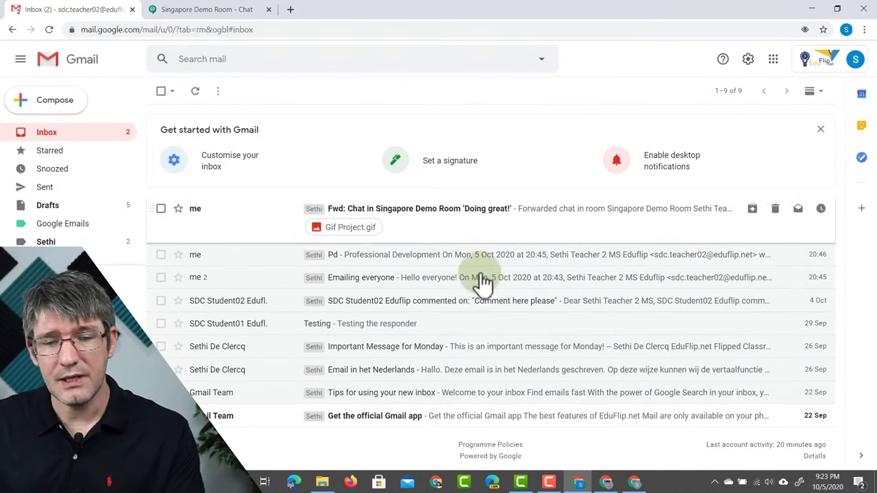
Step: Read the 'Fwd: Chat in Singapore Demo Room' email, then go back to the Singapore Demo Room tab
{"action": "left_click", "coordinate": [435, 227]}
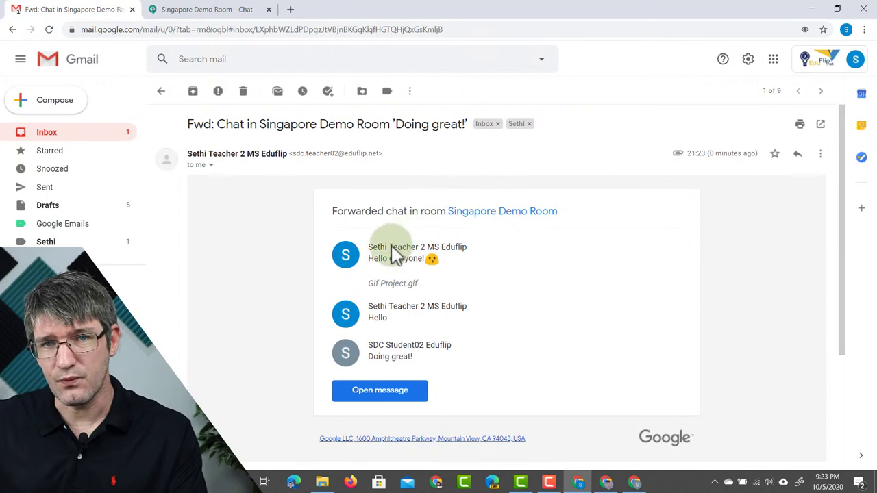
{"action": "scroll", "coordinate": [353, 270], "scroll_direction": "down", "scroll_amount": 3}
{"action": "scroll", "coordinate": [397, 329], "scroll_direction": "up", "scroll_amount": 1}
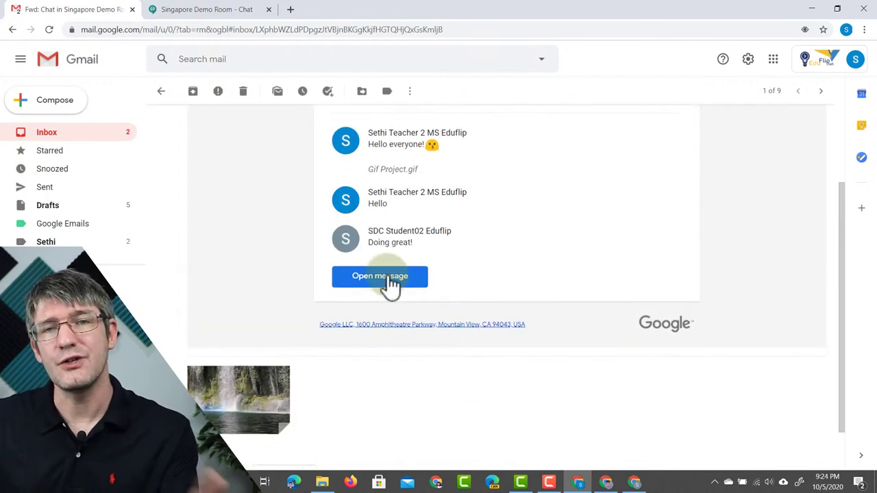
{"action": "mouse_move", "coordinate": [246, 408]}
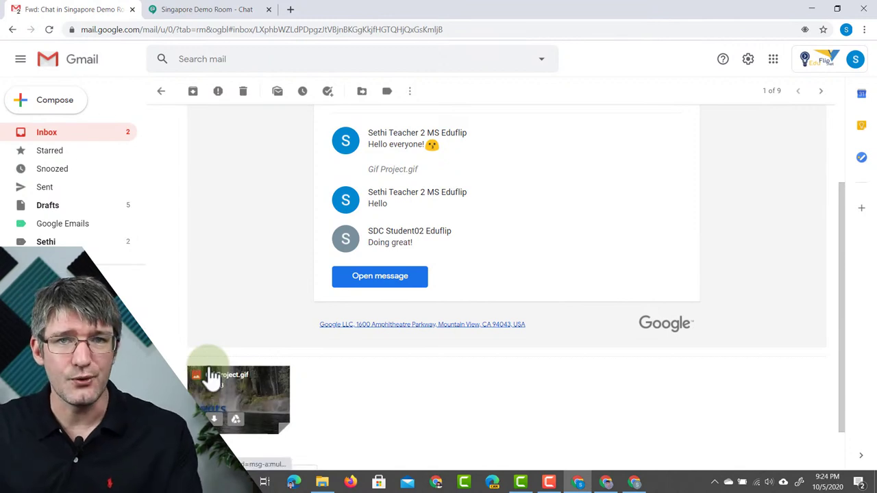
{"action": "left_click", "coordinate": [225, 9]}
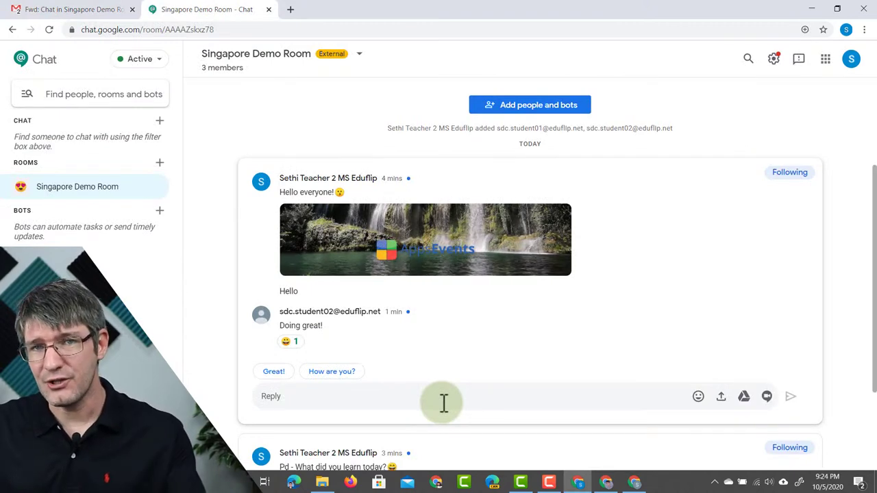
{"action": "scroll", "coordinate": [444, 402], "scroll_direction": "down", "scroll_amount": 2}
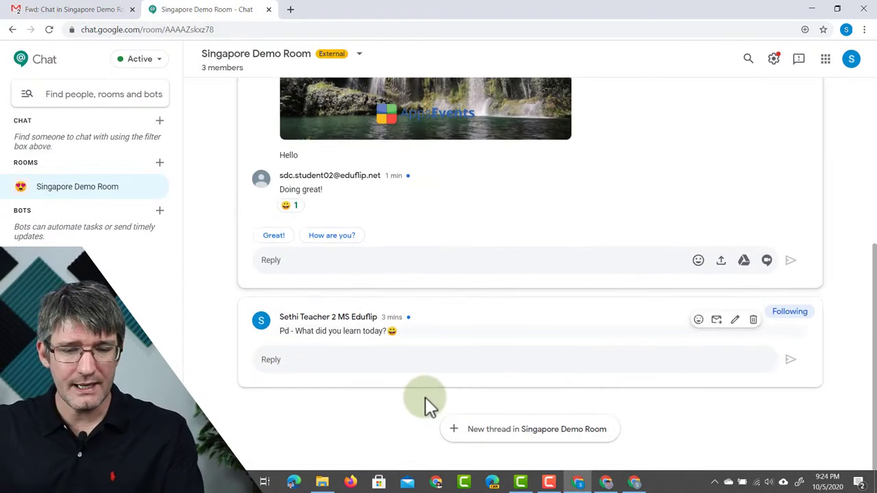
{"action": "left_click", "coordinate": [326, 361]}
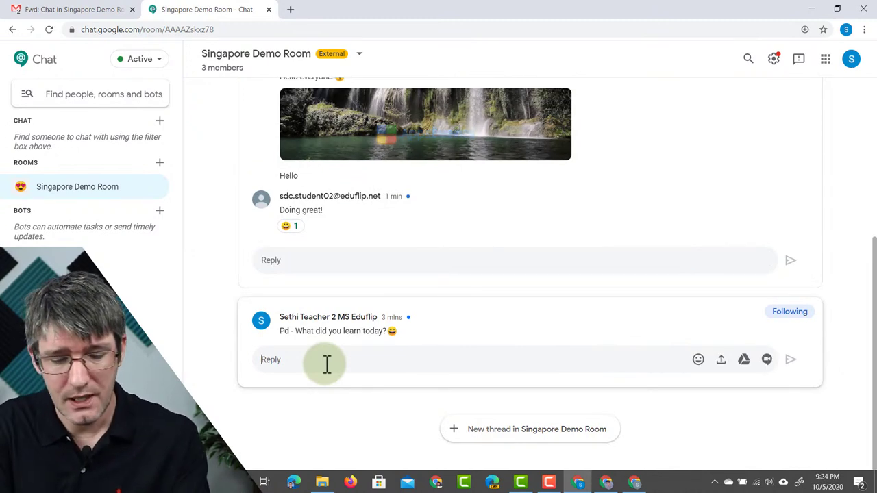
{"action": "type", "text": "@"}
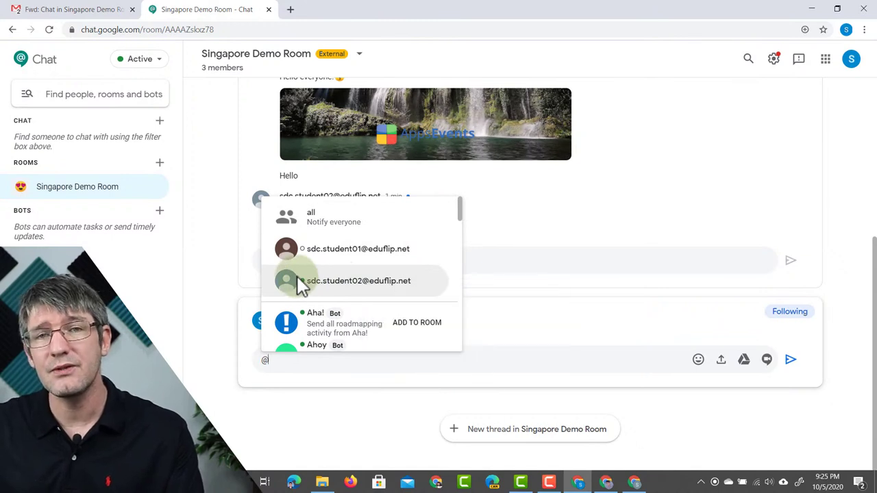
{"action": "left_click", "coordinate": [362, 286]}
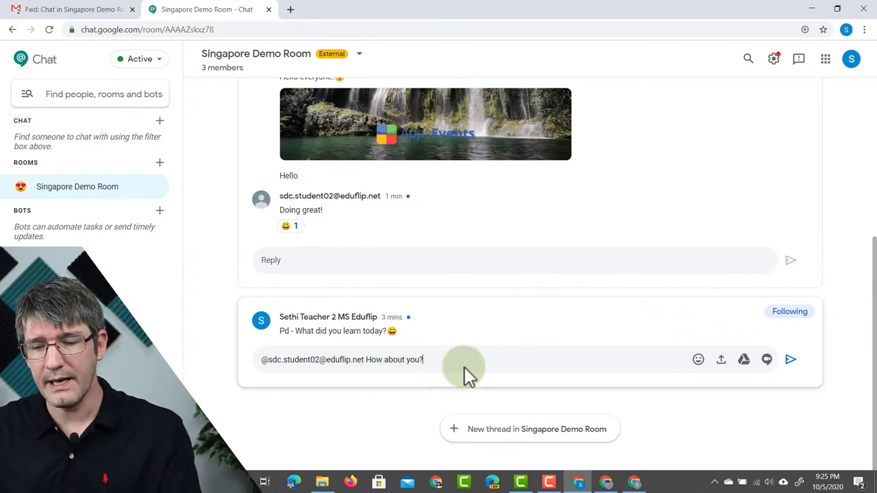
{"action": "left_click", "coordinate": [789, 361]}
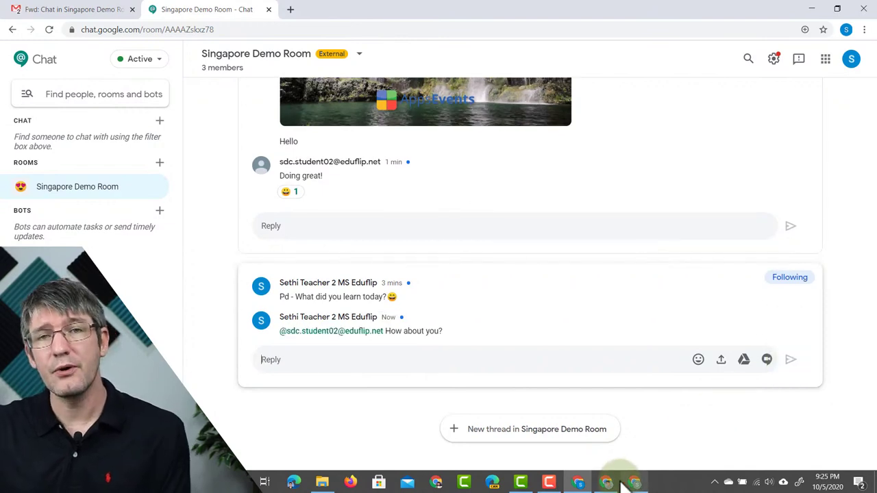
Step: In the student's window, load the '1 new message' banner to show the mention reply
{"action": "mouse_move", "coordinate": [625, 484]}
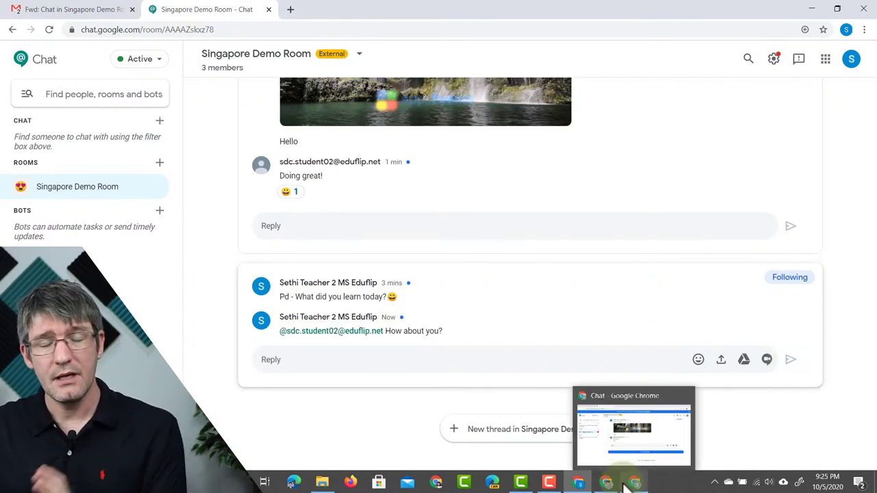
{"action": "left_click", "coordinate": [635, 483]}
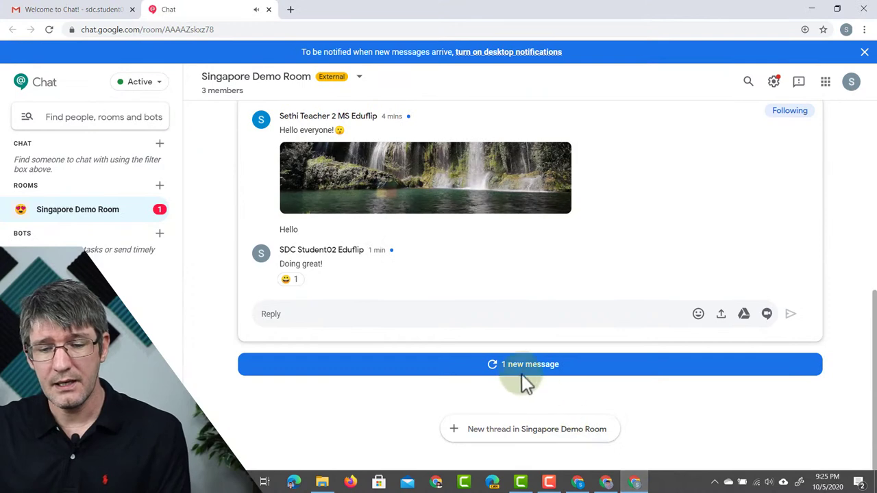
{"action": "left_click", "coordinate": [517, 367]}
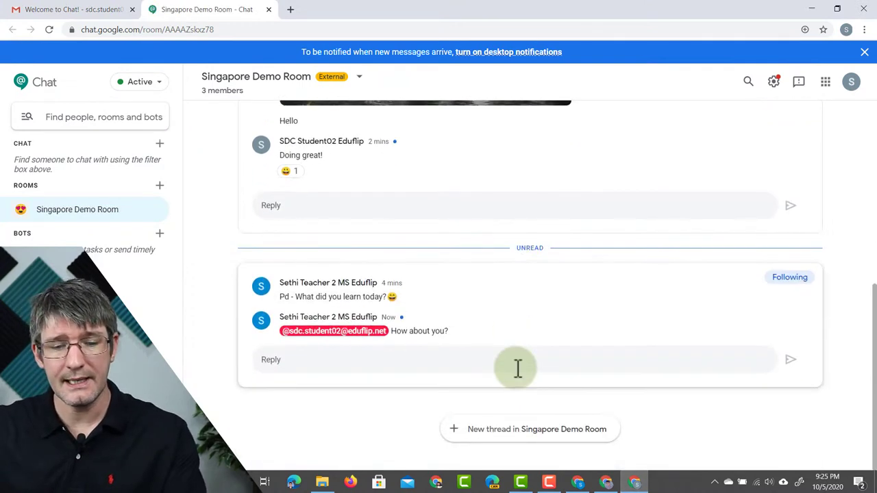
{"action": "mouse_move", "coordinate": [360, 334]}
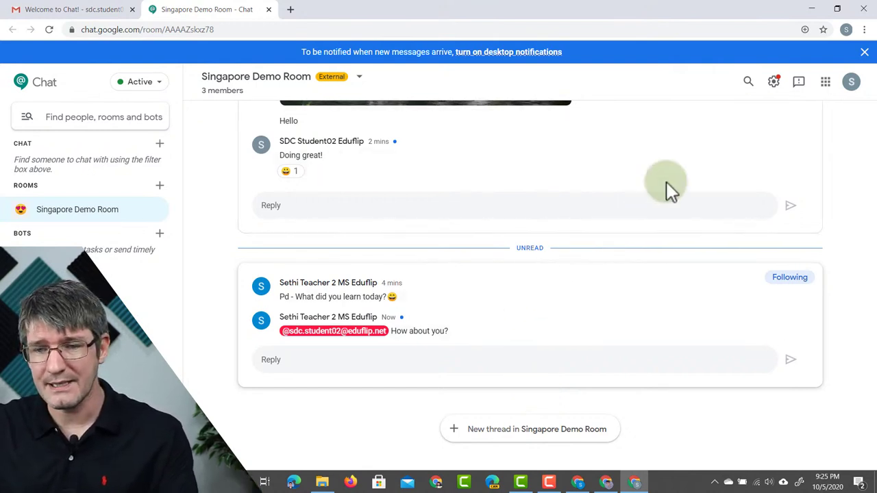
Step: Open Chat Settings and expand the 'Receive an email' dropdown for unread messages
{"action": "left_click", "coordinate": [774, 85]}
{"action": "left_click", "coordinate": [770, 105]}
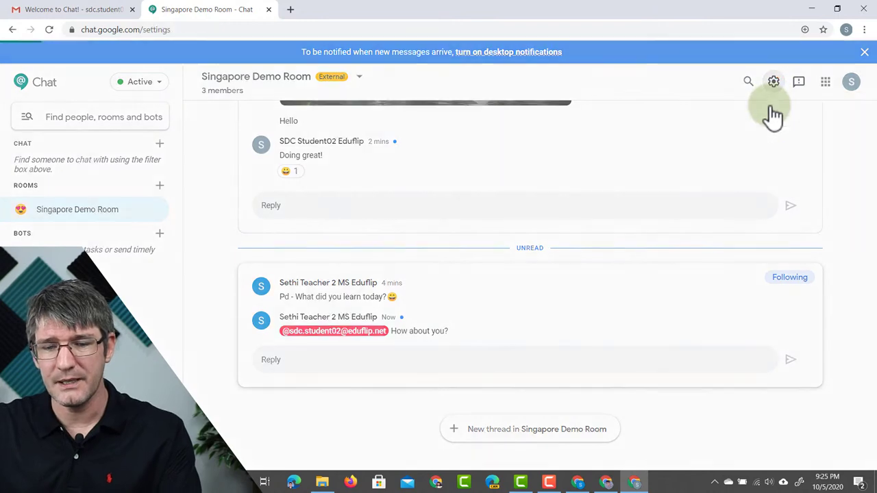
{"action": "scroll", "coordinate": [771, 110], "scroll_direction": "down", "scroll_amount": 3}
{"action": "scroll", "coordinate": [770, 107], "scroll_direction": "down", "scroll_amount": 1}
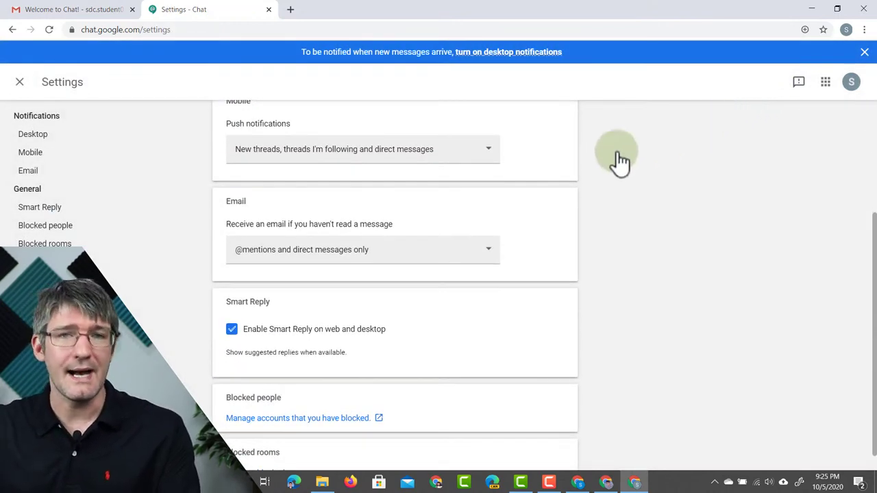
{"action": "left_click", "coordinate": [294, 259]}
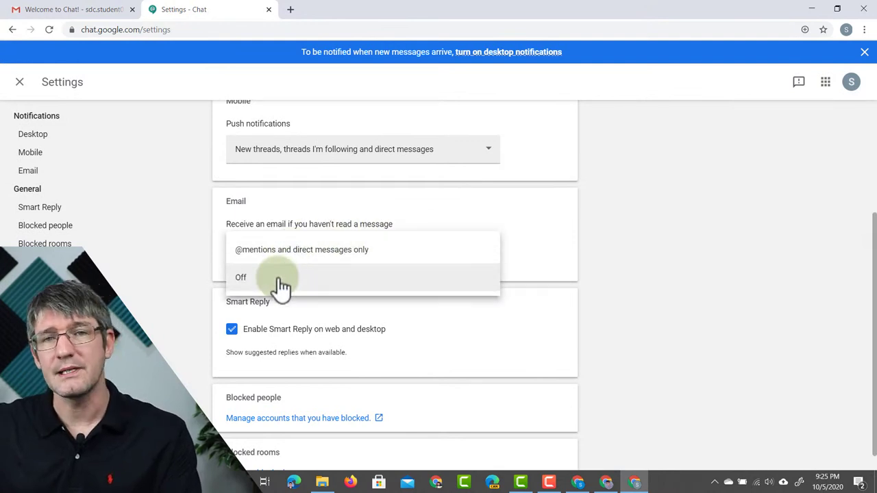
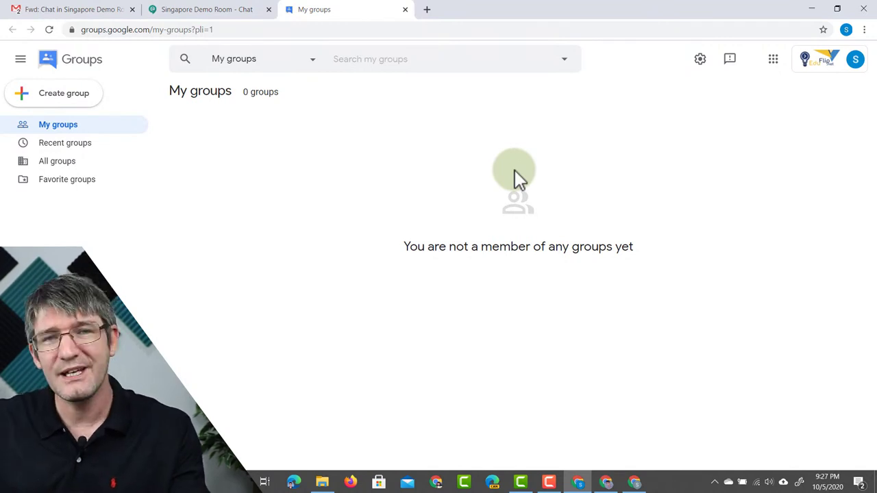
Step: Start a new group named 'DemoGroup Singapore' and adjust its generated email address
{"action": "left_click", "coordinate": [22, 100]}
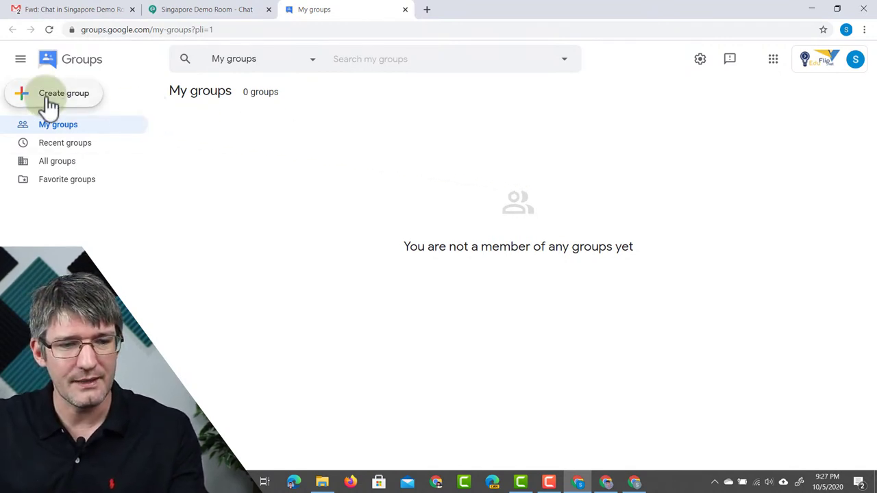
{"action": "left_click", "coordinate": [414, 215]}
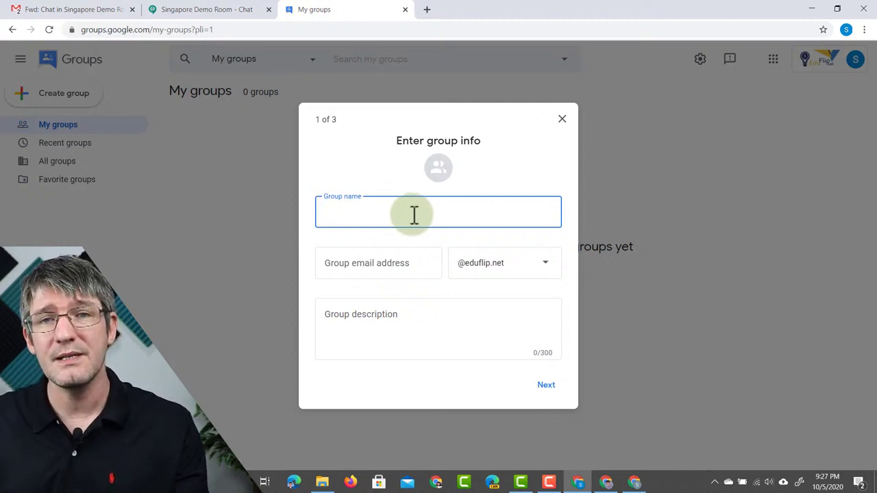
{"action": "type", "text": "DemoGroup "}
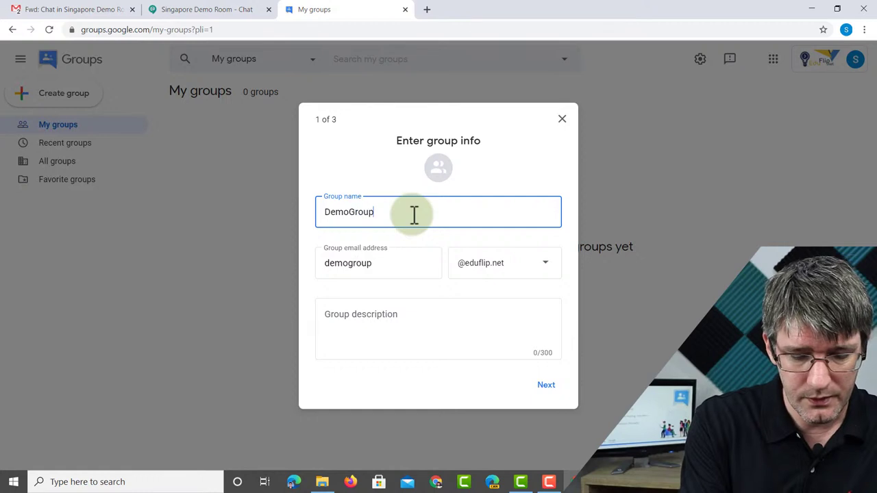
{"action": "type", "text": "Singapore"}
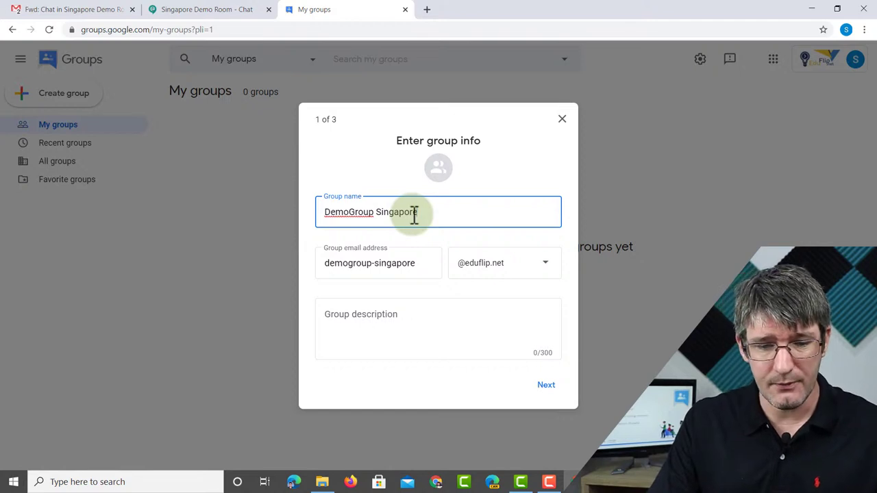
{"action": "left_click", "coordinate": [418, 328]}
{"action": "left_click_drag", "start_coordinate": [420, 267], "coordinate": [391, 272]}
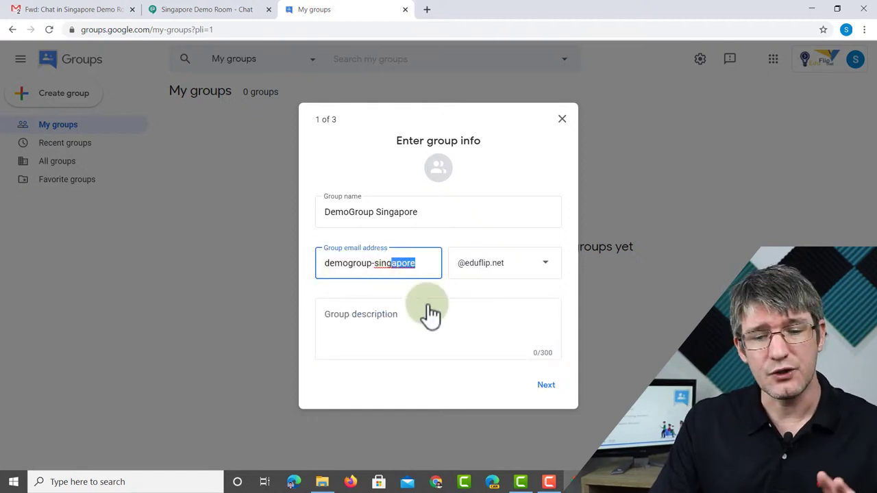
Step: Describe it as 'A demo group for the Singapore Google Learning webinar' and continue
{"action": "left_click", "coordinate": [392, 319]}
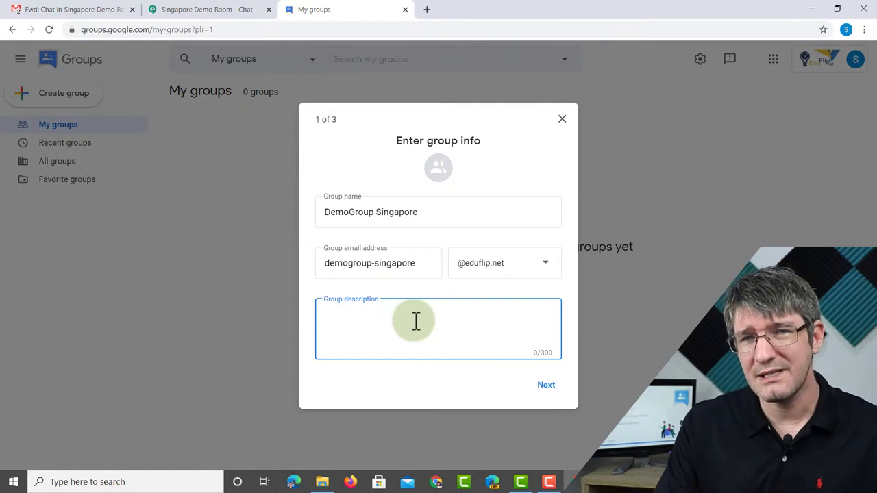
{"action": "type", "text": "A demo group fo"}
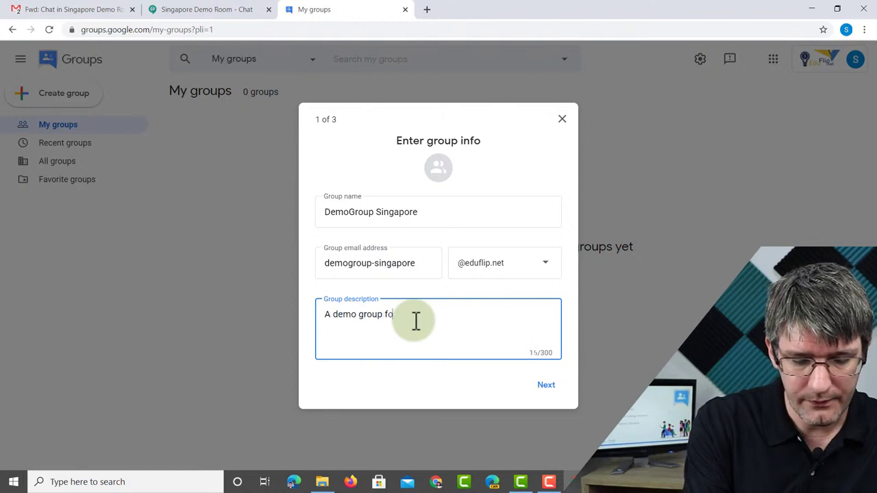
{"action": "type", "text": "r the Singapore G"}
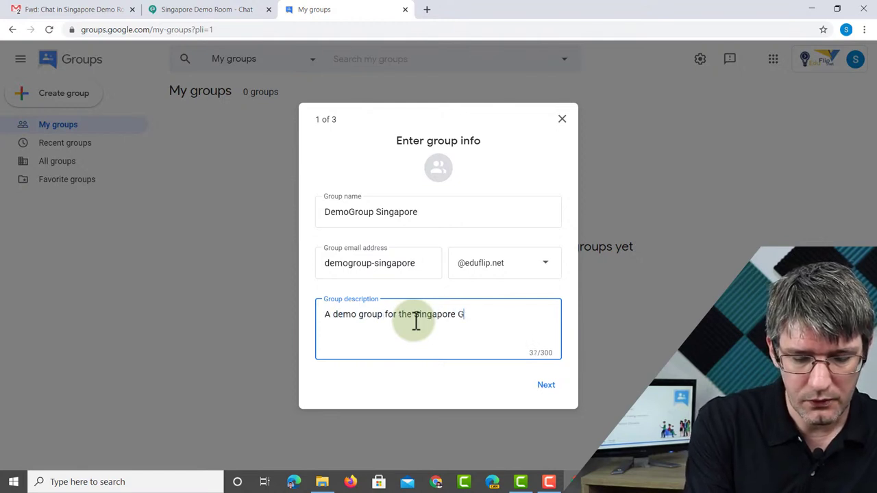
{"action": "type", "text": "oogle Learning w"}
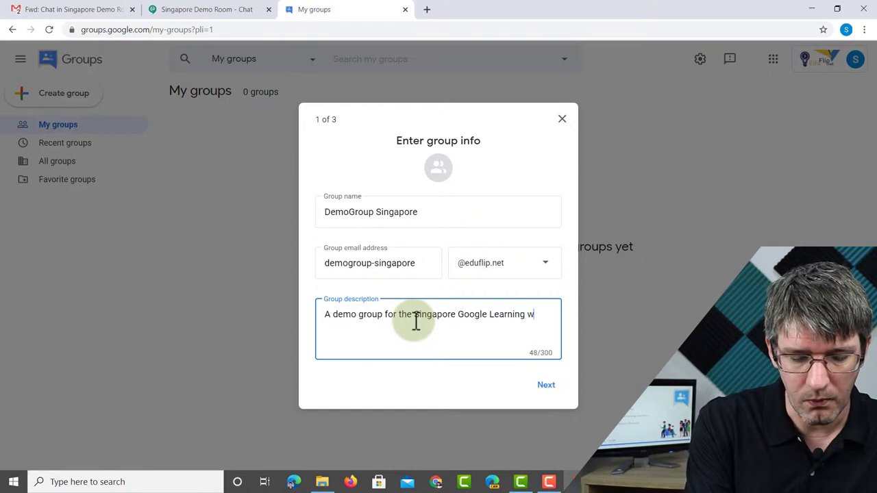
{"action": "type", "text": "ebinar"}
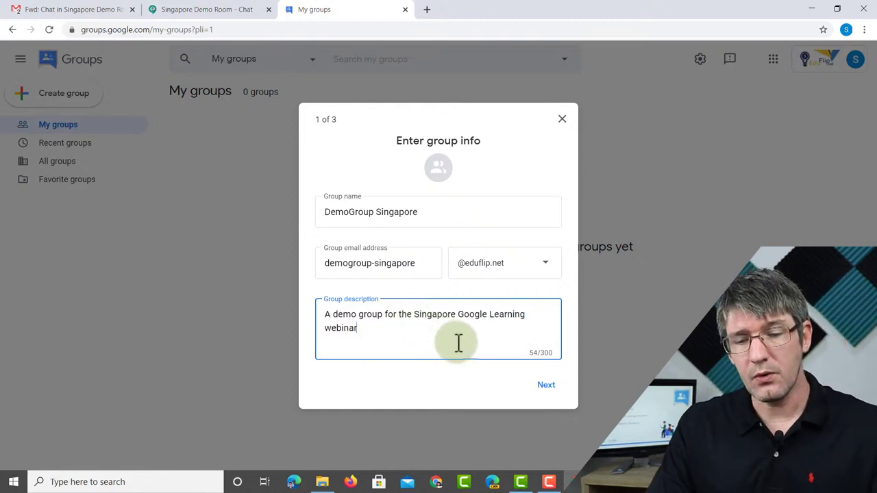
{"action": "left_click", "coordinate": [546, 389]}
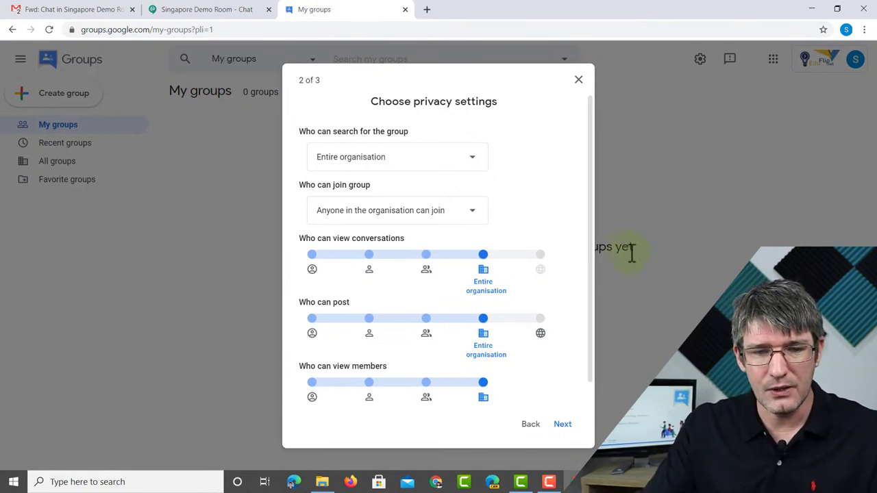
Step: Keep search at Entire organisation, set joining to 'Anyone in the organisation can ask', and continue
{"action": "left_click", "coordinate": [387, 160]}
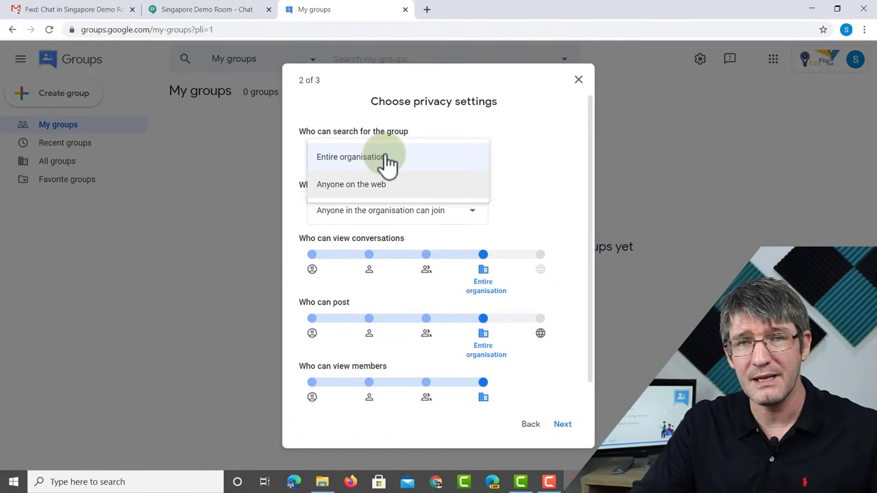
{"action": "left_click", "coordinate": [385, 159]}
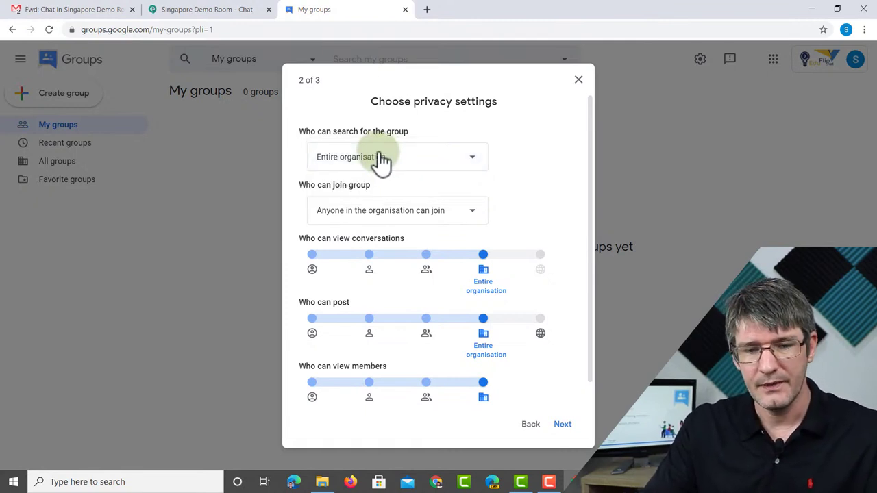
{"action": "mouse_move", "coordinate": [358, 187]}
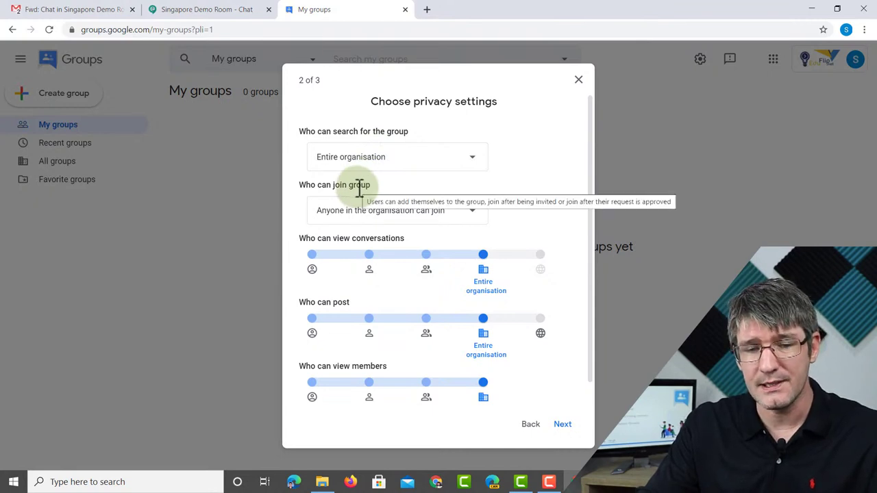
{"action": "left_click", "coordinate": [404, 212]}
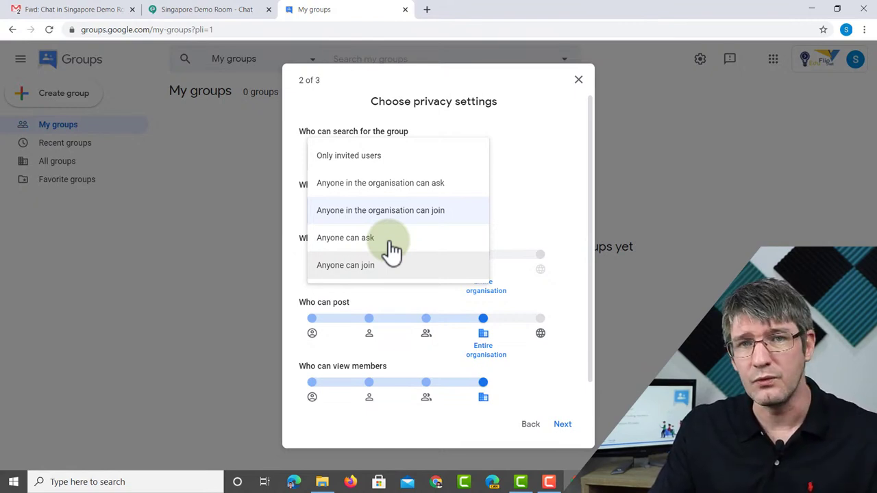
{"action": "left_click", "coordinate": [403, 195]}
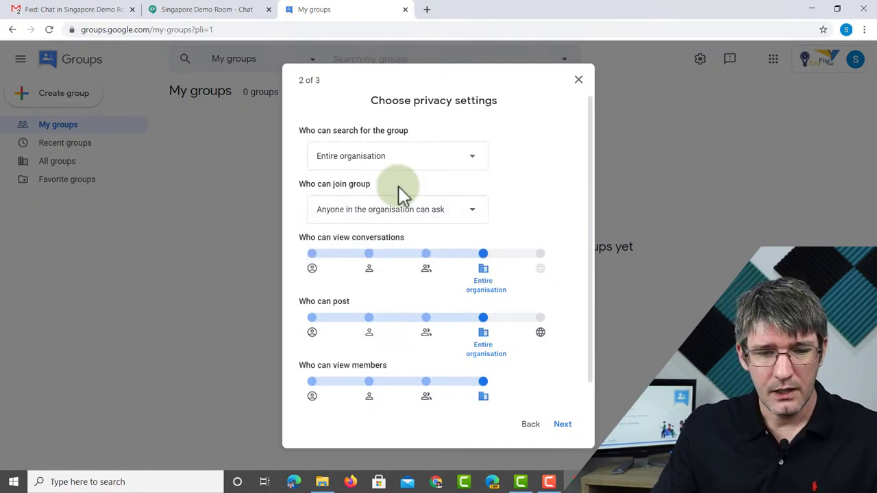
{"action": "scroll", "coordinate": [400, 199], "scroll_direction": "down", "scroll_amount": 1}
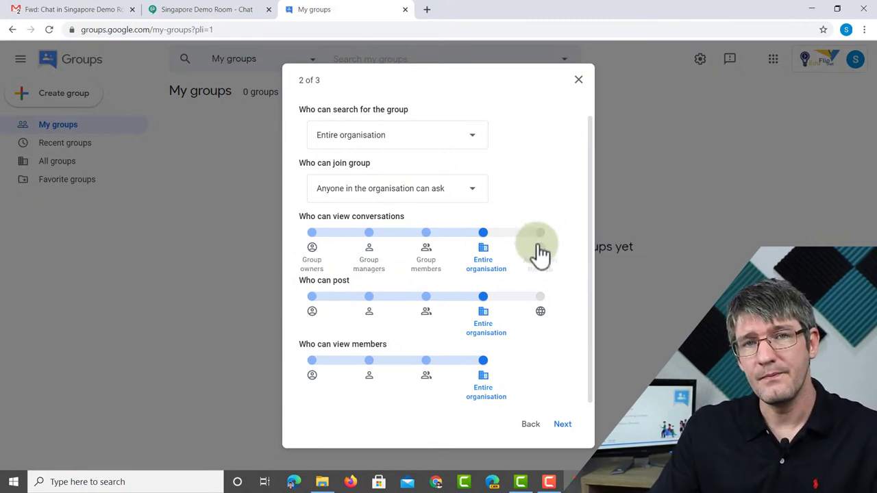
{"action": "mouse_move", "coordinate": [540, 261]}
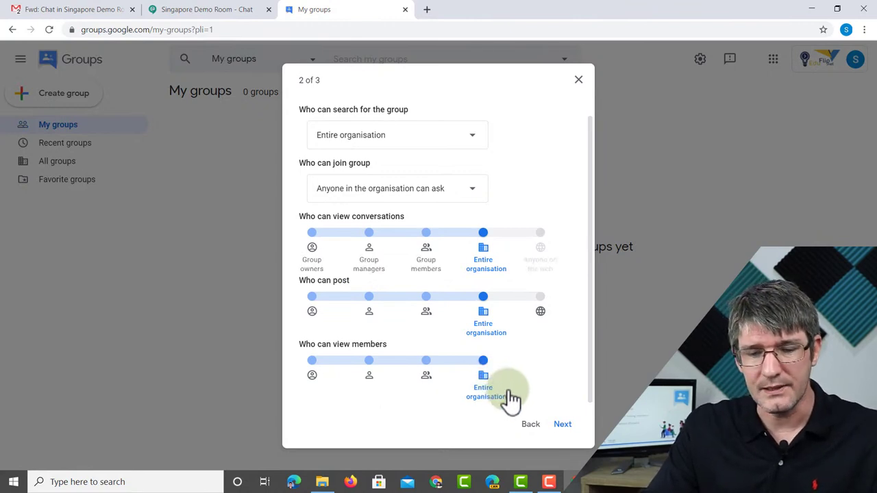
{"action": "left_click", "coordinate": [562, 424]}
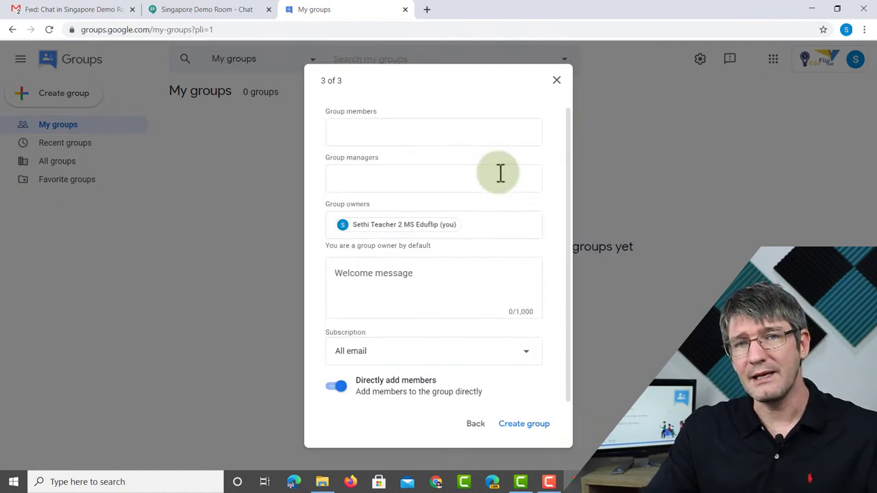
Step: Add a student account as a member and a teacher account as a group manager
{"action": "left_click", "coordinate": [393, 130]}
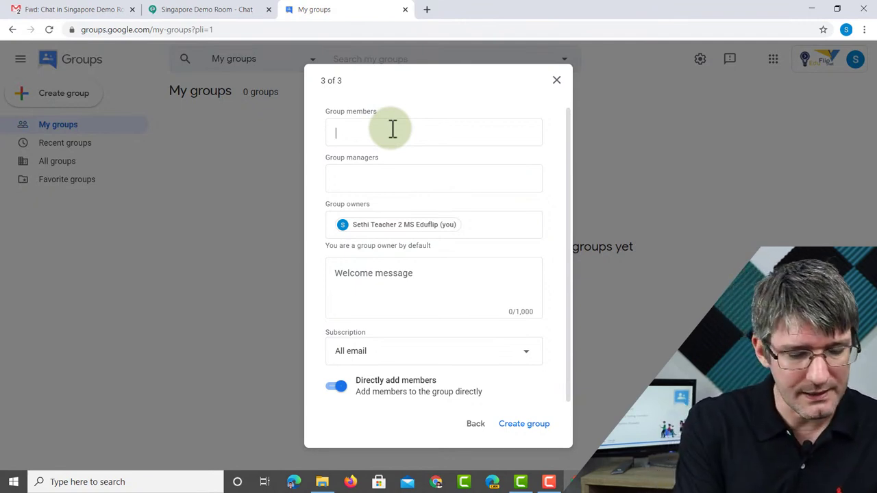
{"action": "type", "text": "sdc.st"}
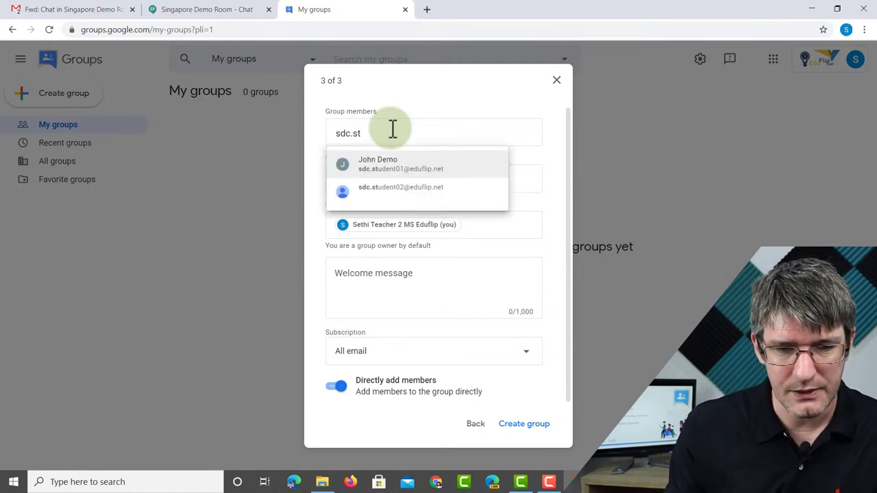
{"action": "left_click", "coordinate": [394, 167]}
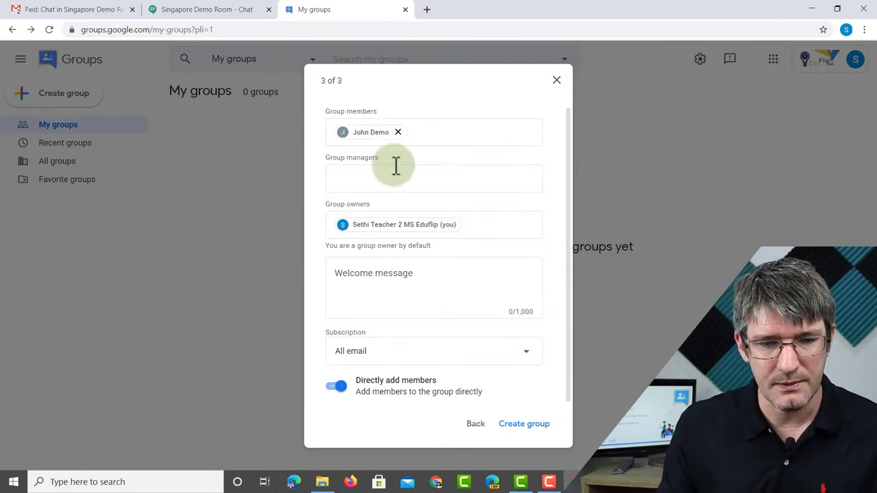
{"action": "left_click", "coordinate": [394, 179]}
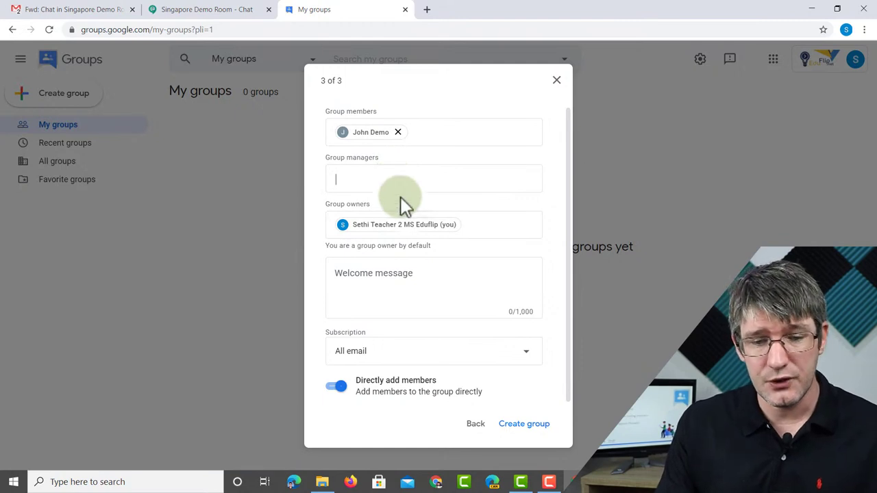
{"action": "type", "text": ".teach"}
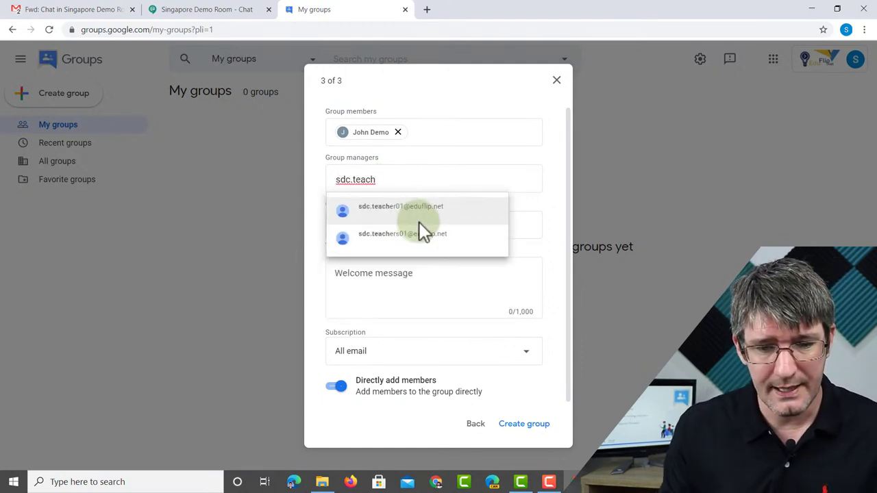
{"action": "left_click", "coordinate": [418, 220]}
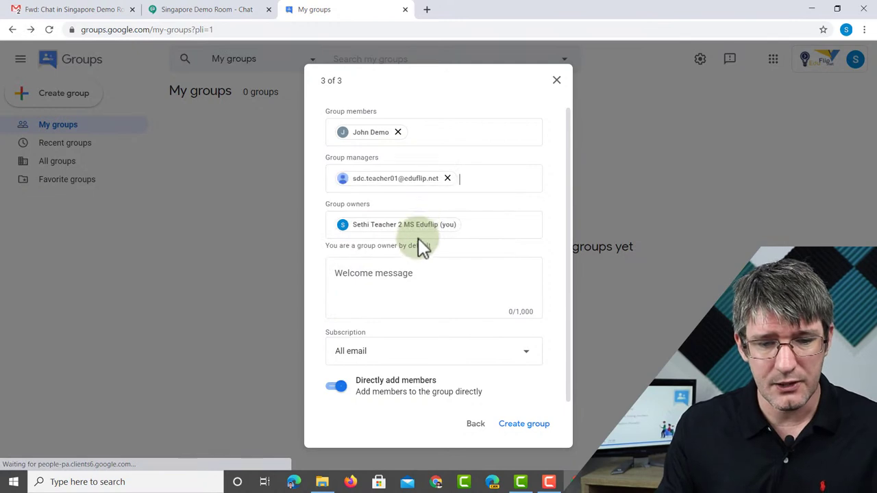
Step: Write the welcome message 'Welcome to the group Singapore', keep All email subscription, and create the group
{"action": "left_click", "coordinate": [442, 284]}
{"action": "type", "text": "Welcome to the group Singapore"}
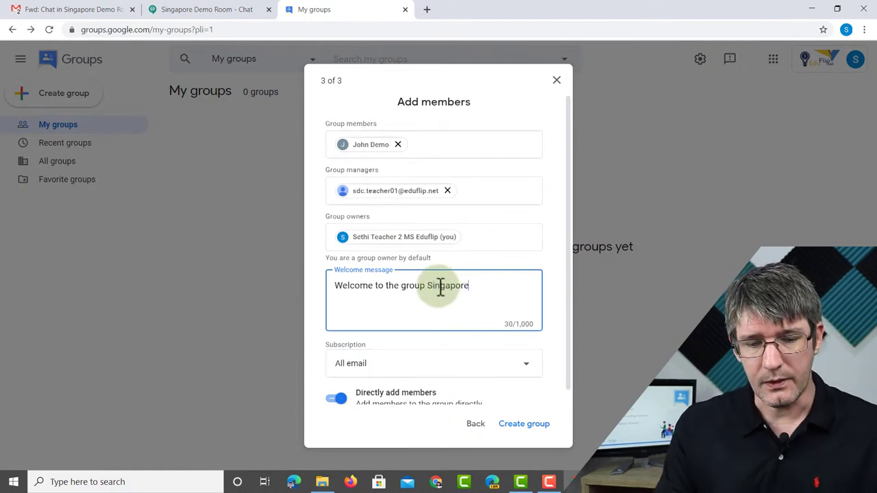
{"action": "scroll", "coordinate": [422, 312], "scroll_direction": "down", "scroll_amount": 1}
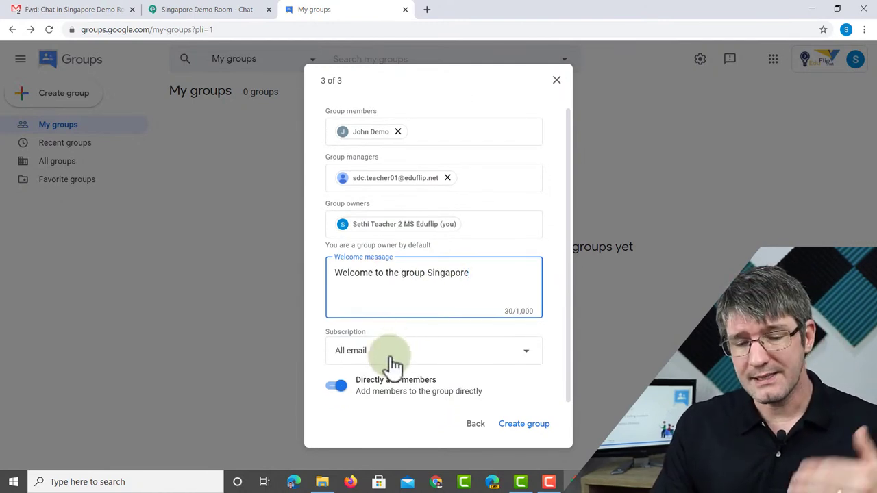
{"action": "left_click", "coordinate": [394, 365]}
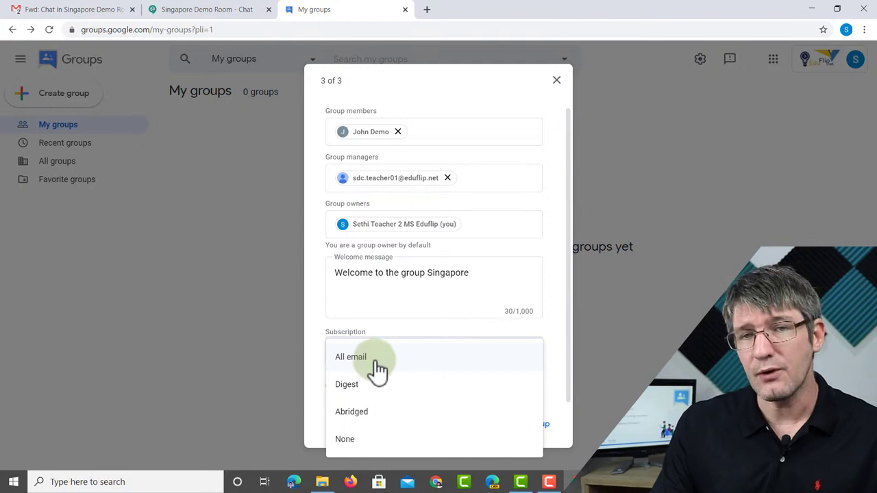
{"action": "key", "text": "Down"}
{"action": "key", "text": "Down"}
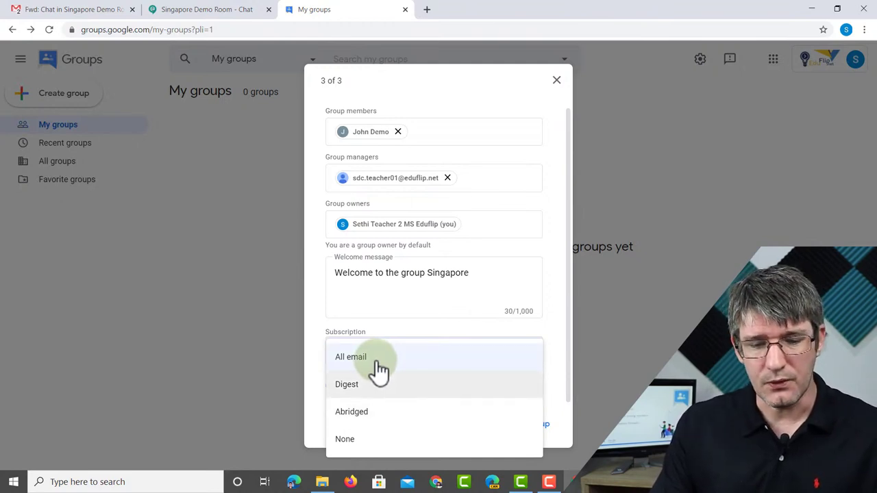
{"action": "left_click", "coordinate": [383, 366]}
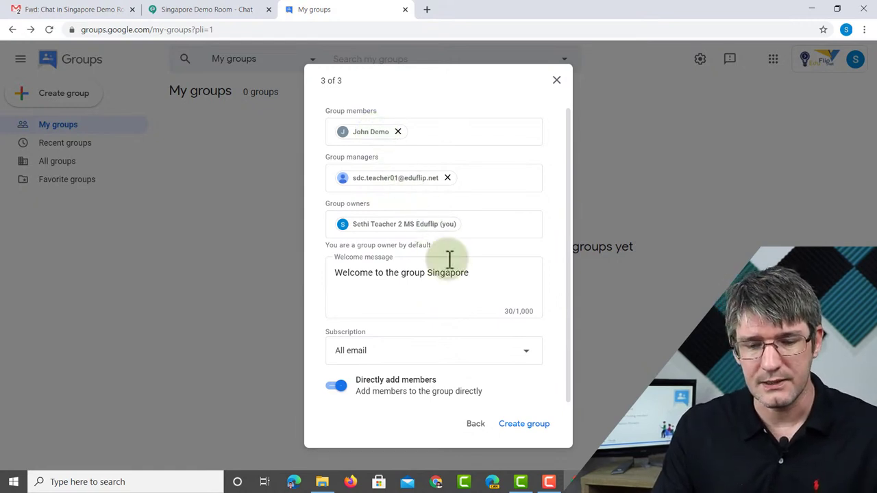
{"action": "left_click", "coordinate": [538, 424]}
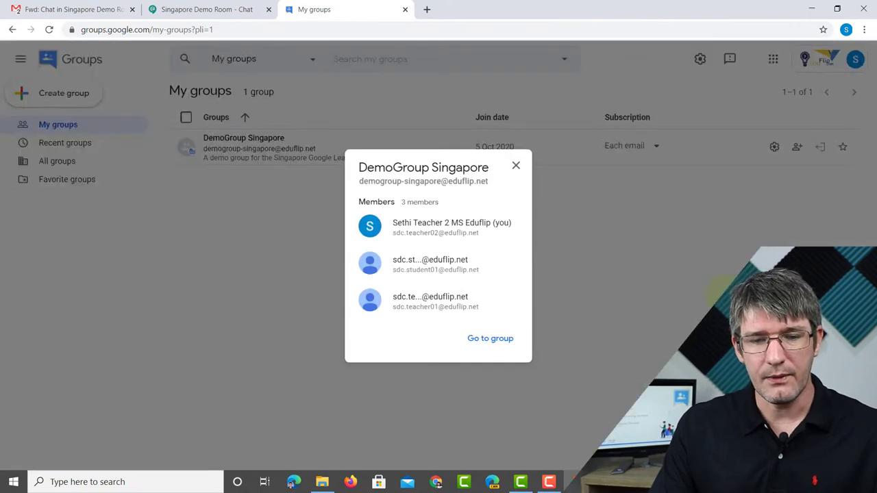
{"action": "left_click", "coordinate": [500, 341]}
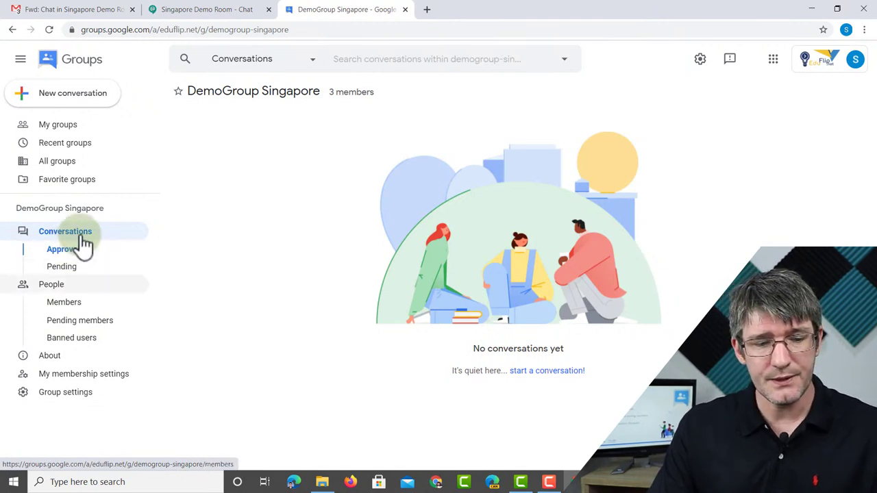
{"action": "left_click", "coordinate": [72, 291]}
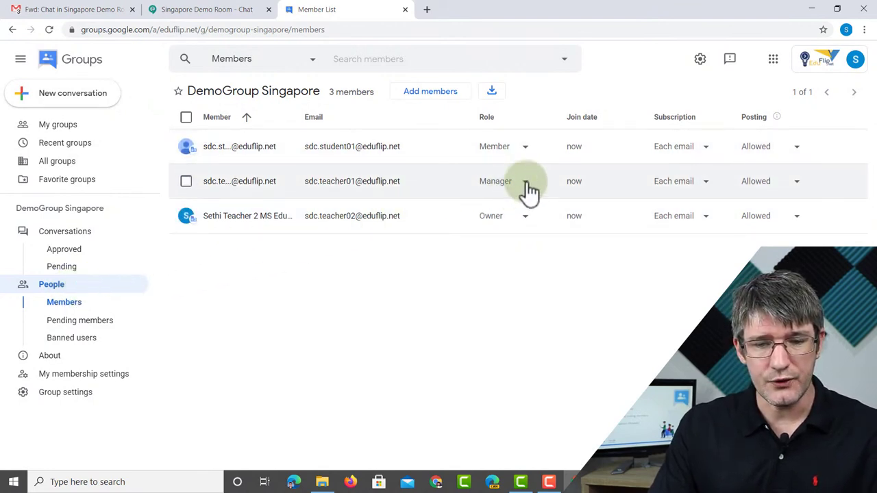
{"action": "left_click", "coordinate": [527, 185]}
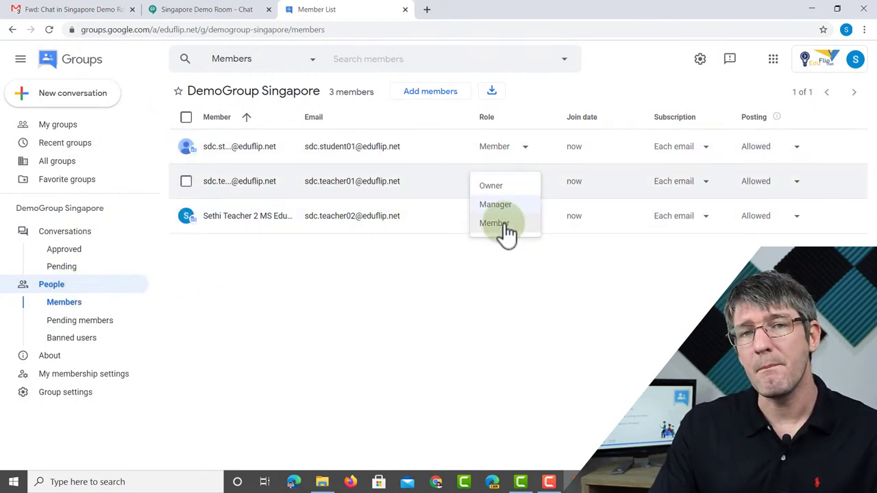
{"action": "left_click", "coordinate": [513, 274]}
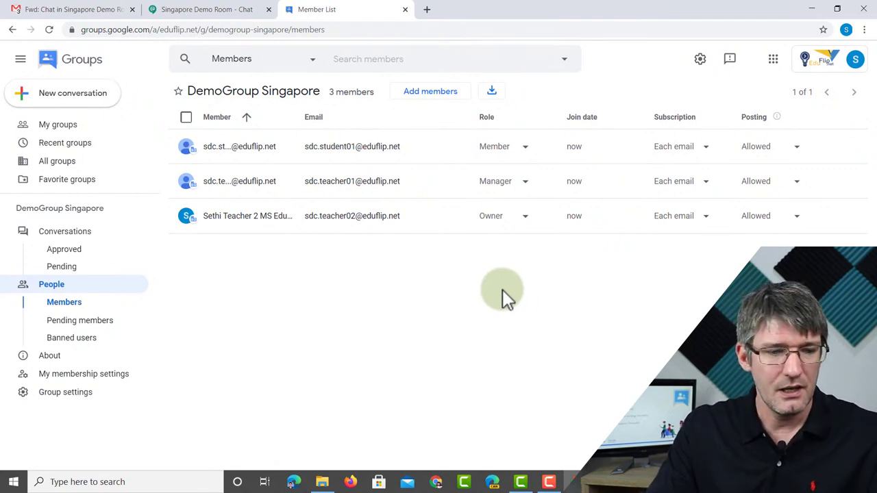
{"action": "left_click", "coordinate": [92, 236]}
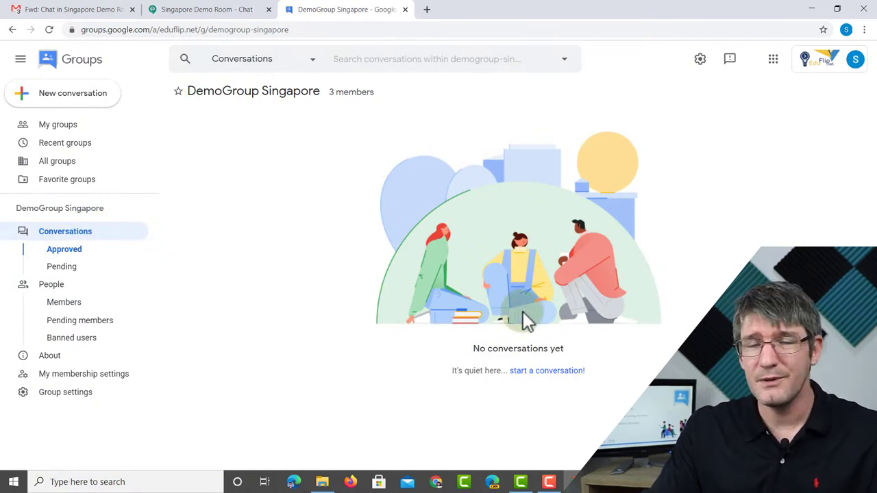
Step: Post a 'Pd in this Group' conversation with a two-line placeholder body, then switch to the Chat window
{"action": "left_click", "coordinate": [541, 374]}
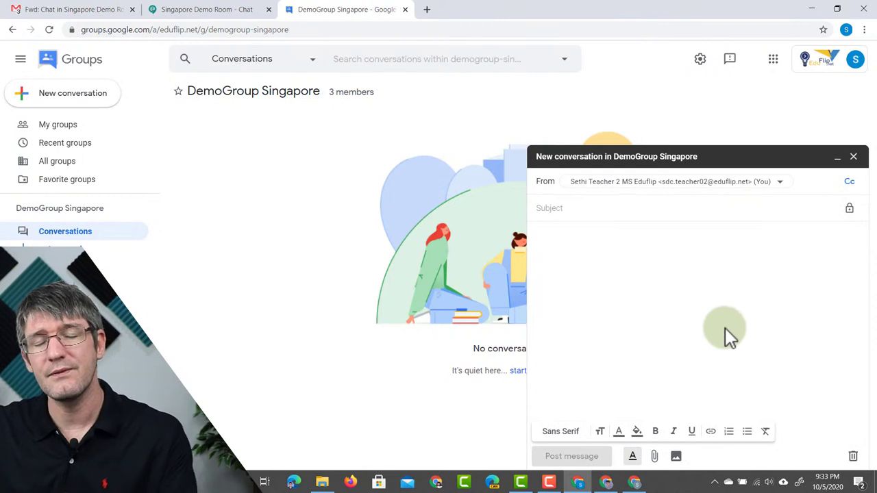
{"action": "left_click", "coordinate": [573, 207]}
{"action": "type", "text": "Pd in this Group"}
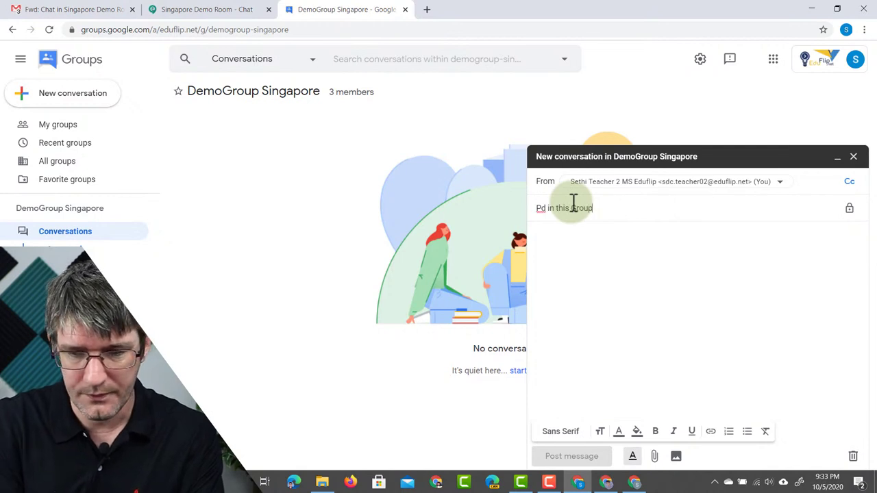
{"action": "left_click", "coordinate": [659, 276]}
{"action": "type", "text": "gi;hb;hidfsb;hifds"}
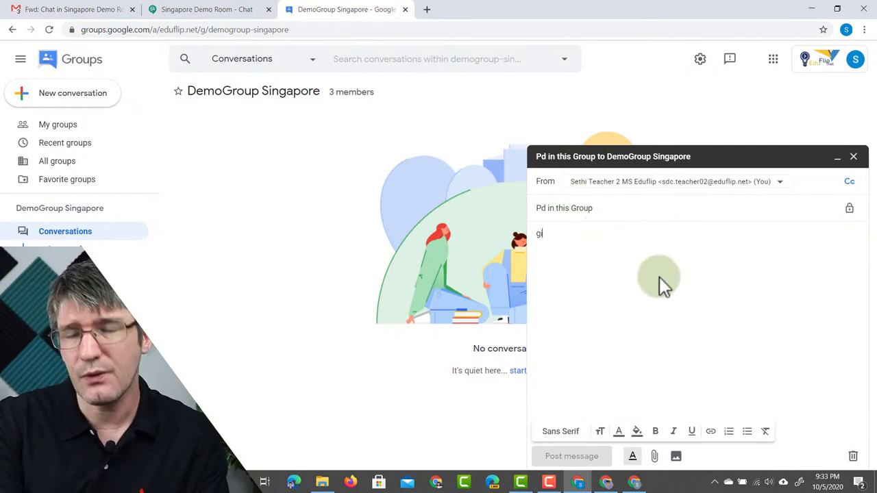
{"action": "key", "text": "Return"}
{"action": "type", "text": "bvhjvfhsjdfs"}
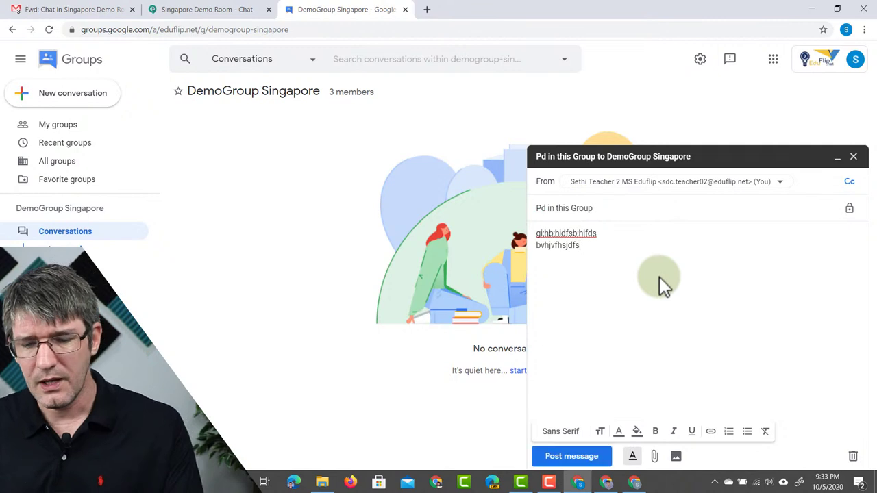
{"action": "left_click", "coordinate": [571, 457]}
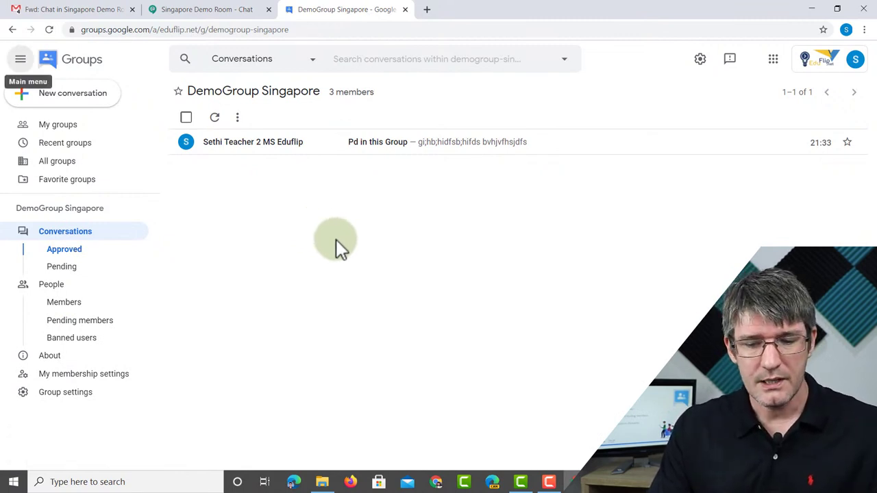
{"action": "key", "text": "alt+Tab"}
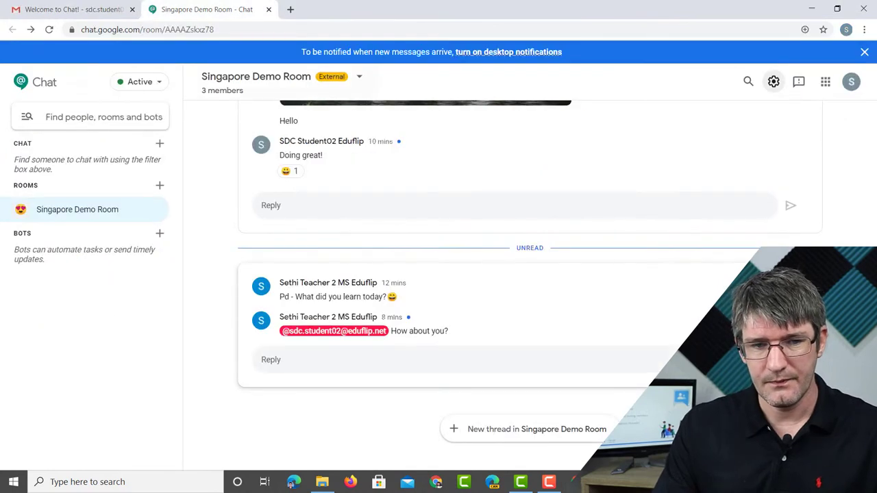
Step: Launch Google Groups from the apps launcher, close the Chat tab, and open DemoGroup Singapore from All groups
{"action": "left_click", "coordinate": [824, 83]}
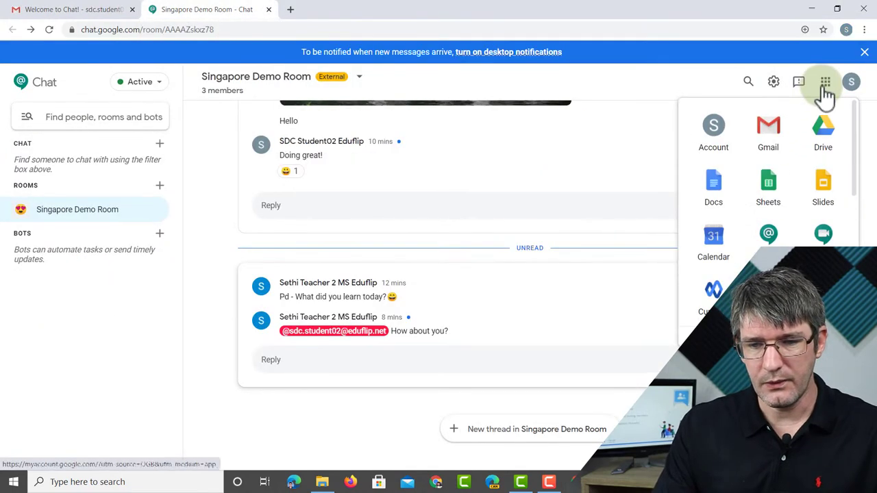
{"action": "scroll", "coordinate": [753, 205], "scroll_direction": "down", "scroll_amount": 3}
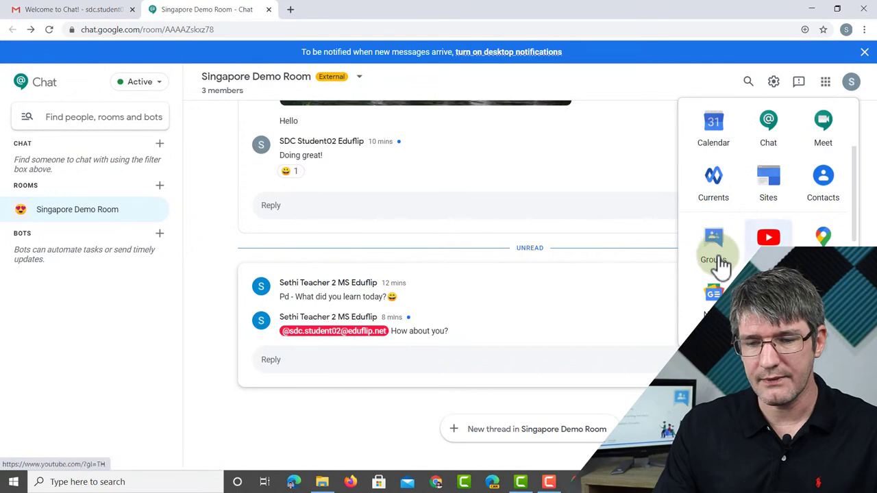
{"action": "left_click", "coordinate": [717, 256]}
{"action": "left_click", "coordinate": [268, 9]}
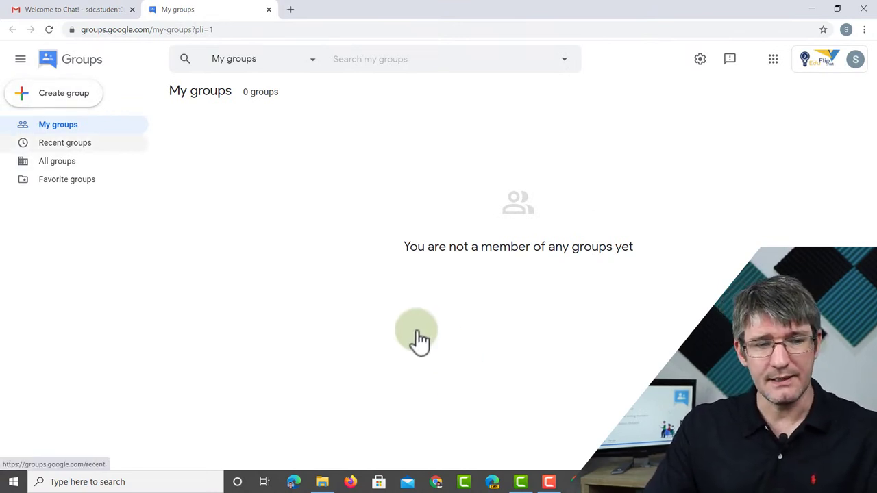
{"action": "left_click", "coordinate": [77, 155]}
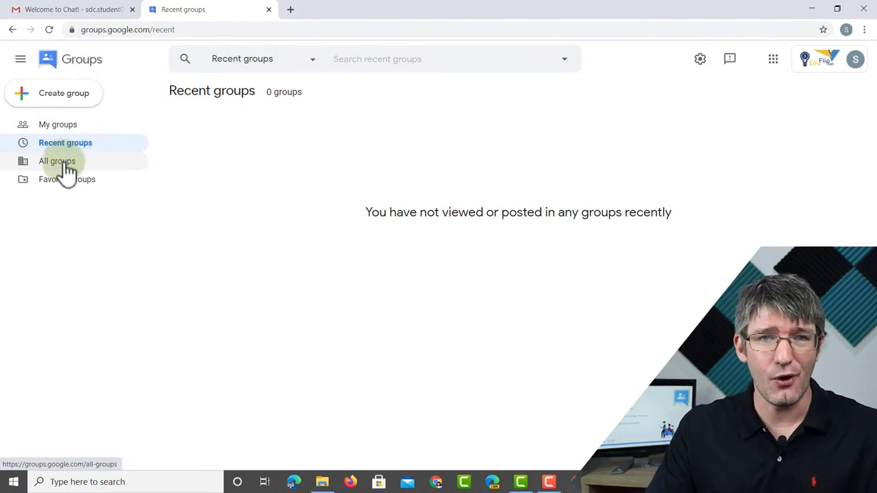
{"action": "left_click", "coordinate": [67, 169]}
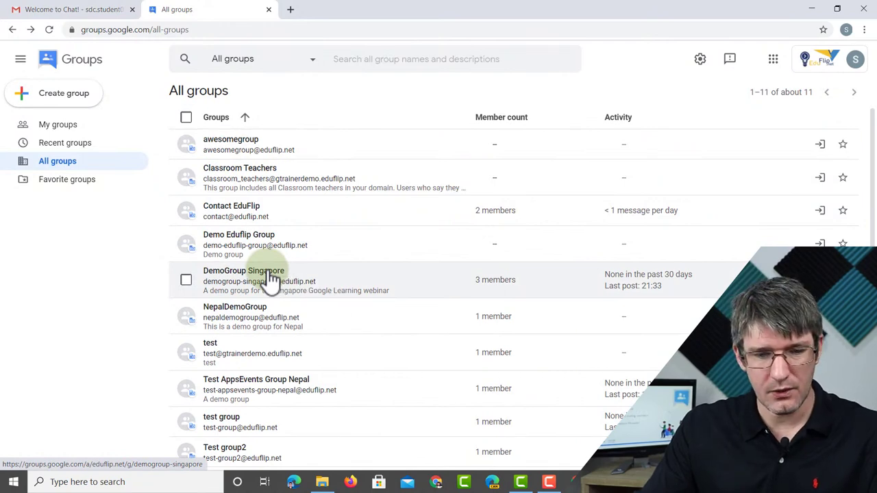
{"action": "left_click", "coordinate": [274, 279]}
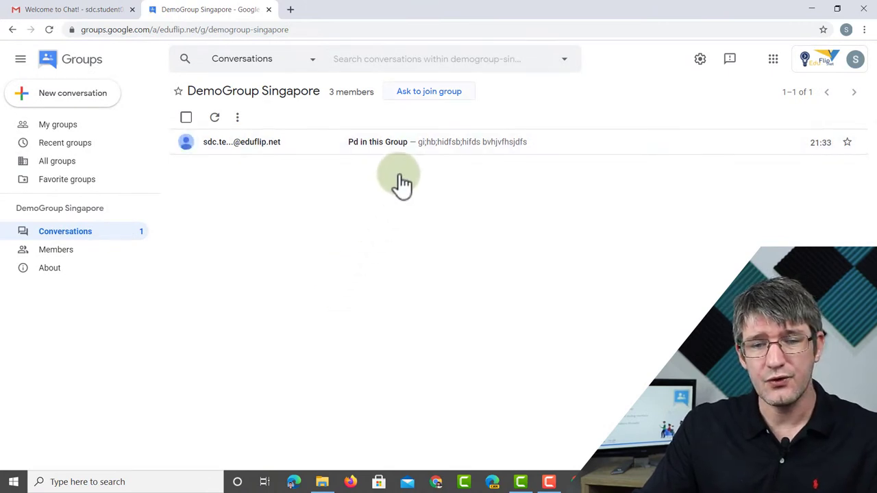
Step: Request to join with every-new-message emails, giving the reason 'Would love to join this group and share some information'
{"action": "left_click", "coordinate": [451, 94]}
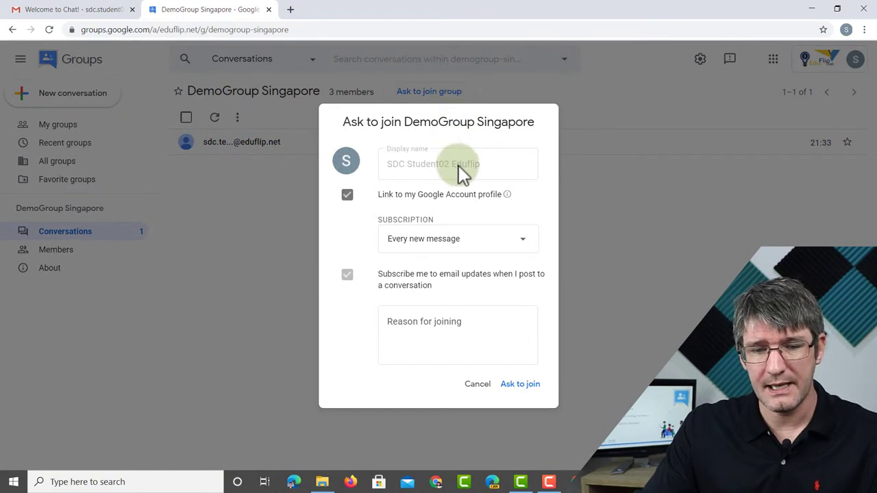
{"action": "left_click", "coordinate": [428, 246]}
{"action": "left_click", "coordinate": [427, 248]}
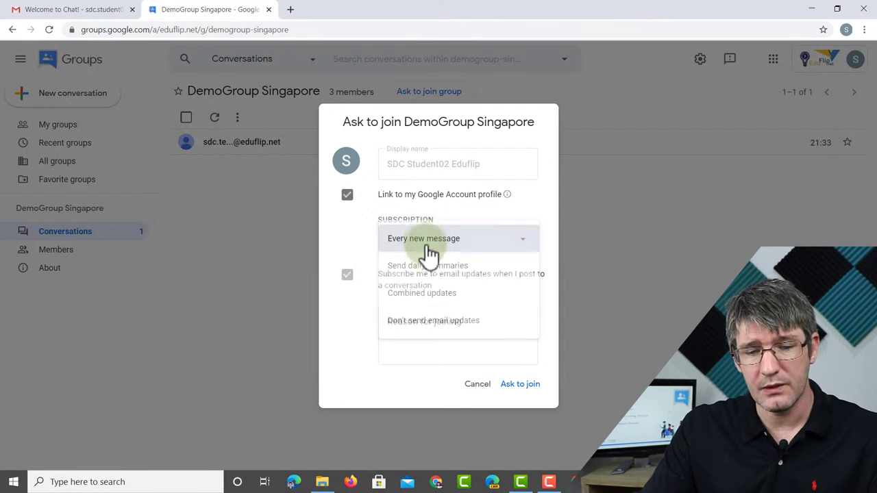
{"action": "left_click", "coordinate": [437, 335]}
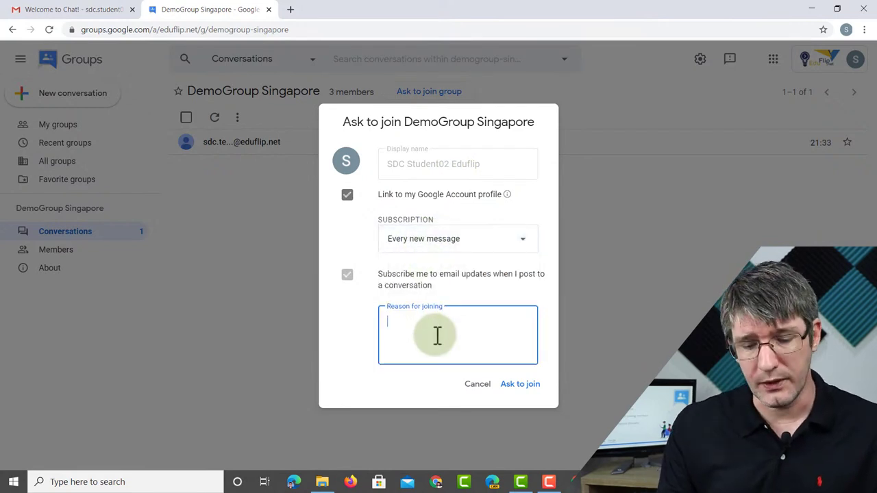
{"action": "type", "text": "Would love"}
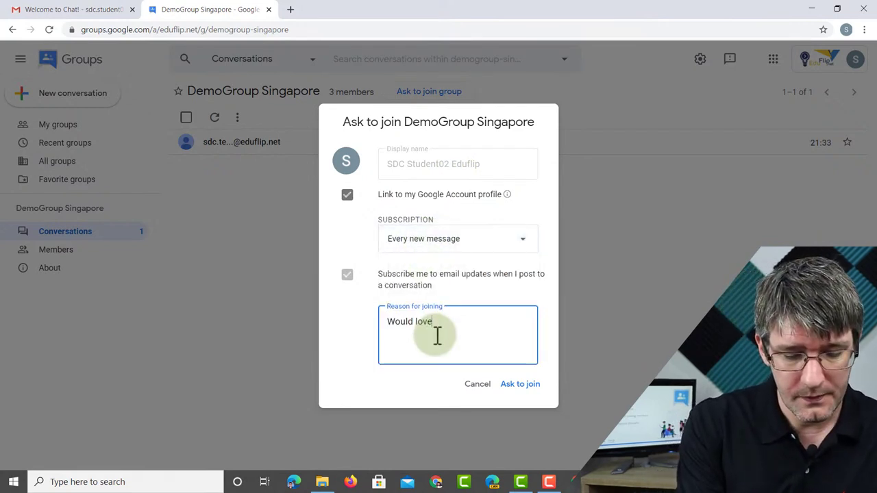
{"action": "type", "text": " to join thi"}
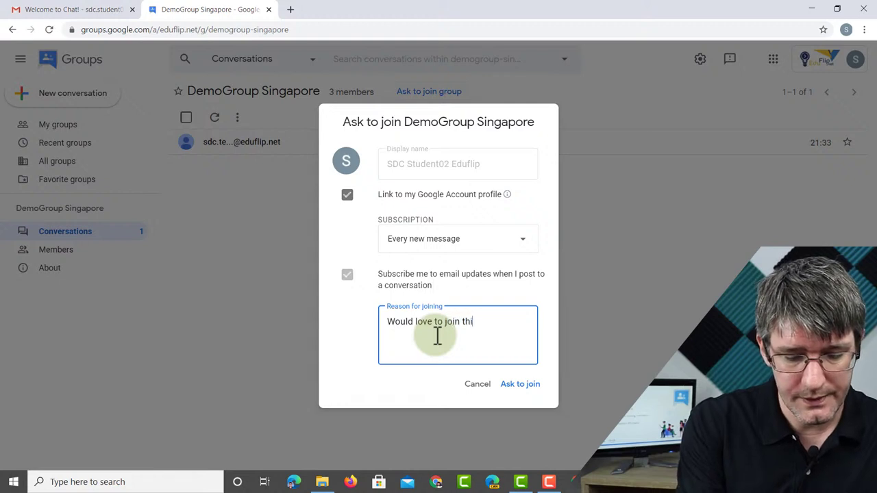
{"action": "type", "text": "s group and share "}
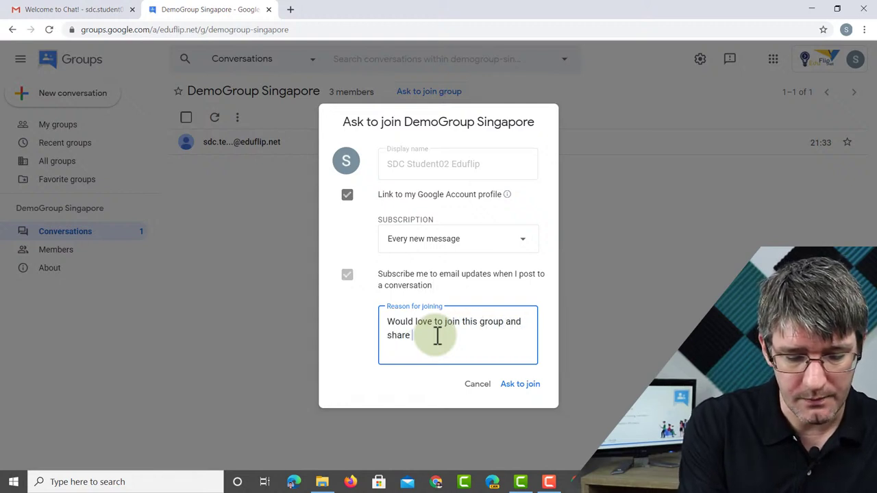
{"action": "type", "text": "some information"}
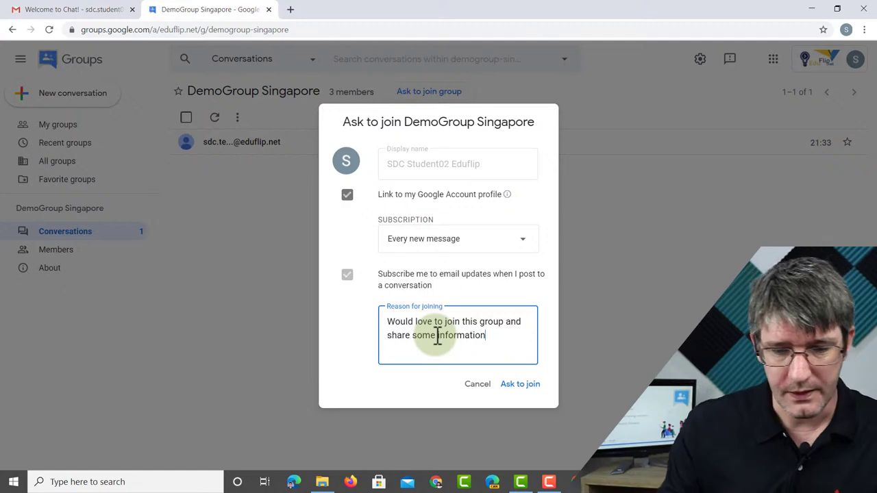
{"action": "left_click", "coordinate": [527, 392]}
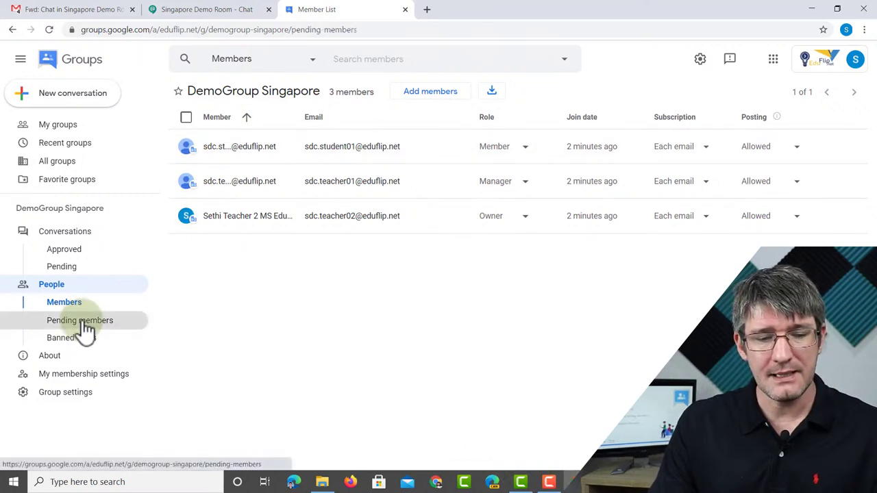
Step: Approve the student's request under Pending members, then switch back to the student's window
{"action": "left_click", "coordinate": [83, 321]}
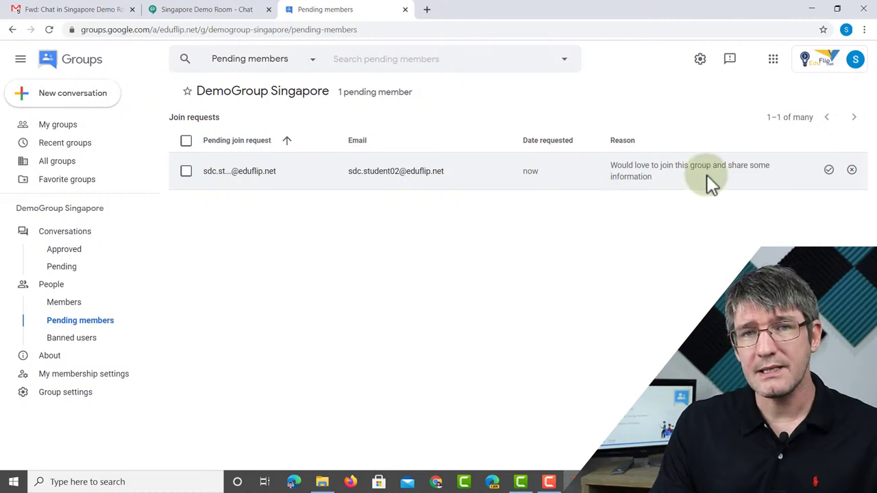
{"action": "left_click", "coordinate": [851, 171]}
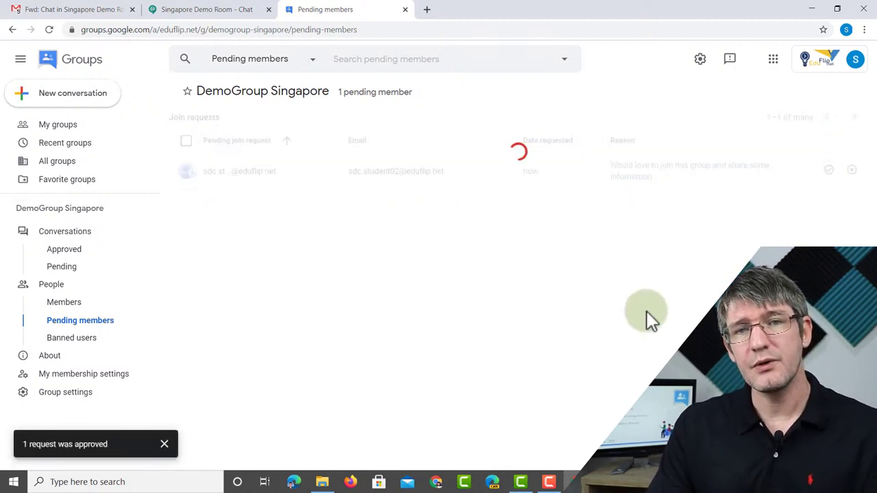
{"action": "key", "text": "alt+Tab"}
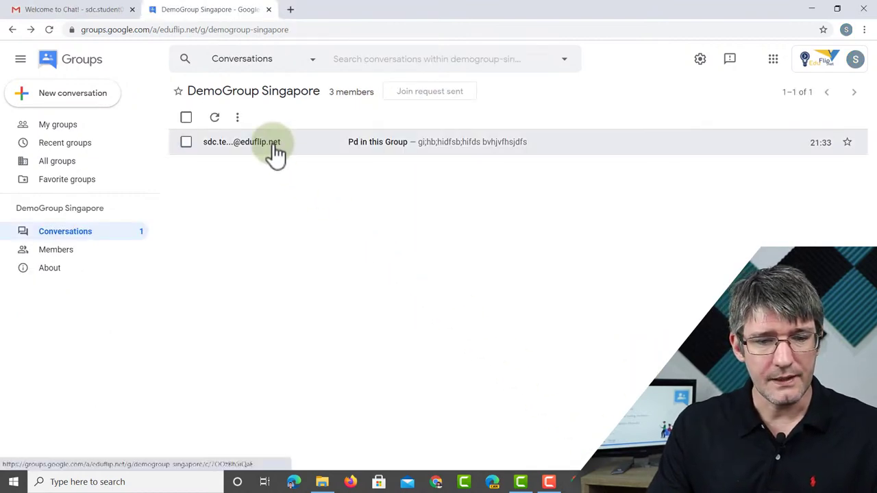
Step: Reply 'Thank you for inviting me to join' to the Pd in this Group thread, then switch to the Pending members window
{"action": "left_click", "coordinate": [273, 144]}
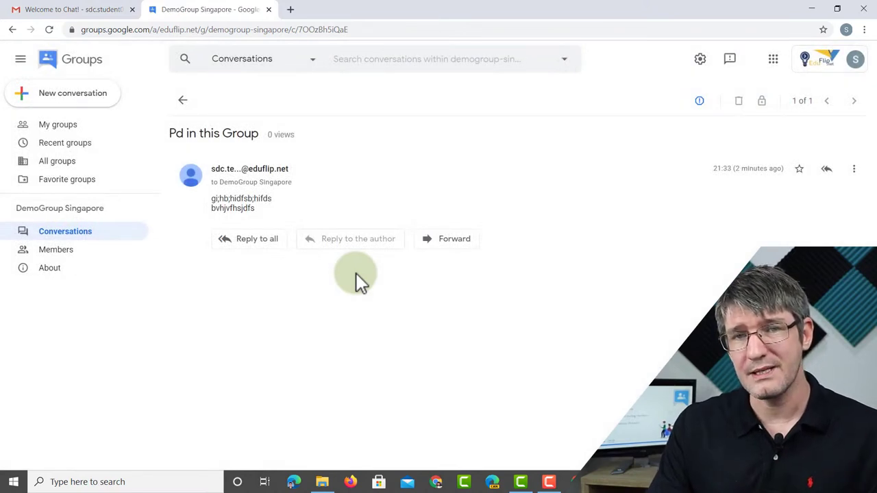
{"action": "left_click", "coordinate": [266, 248]}
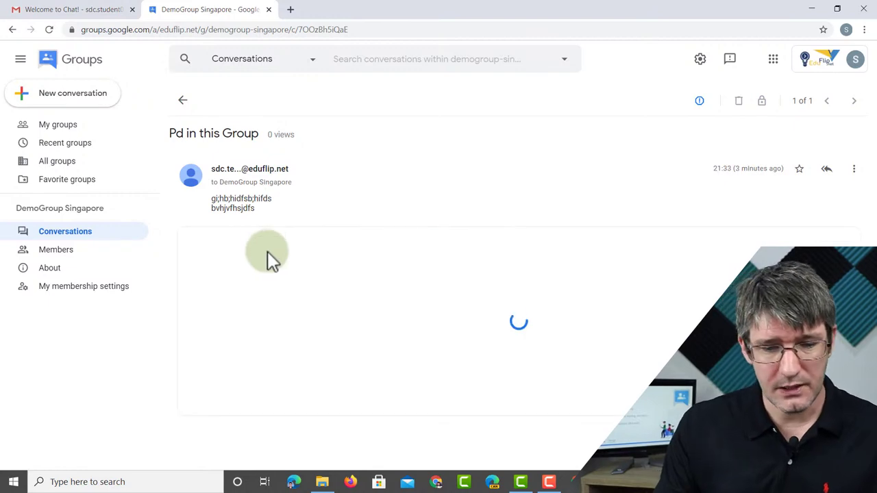
{"action": "type", "text": "Th"}
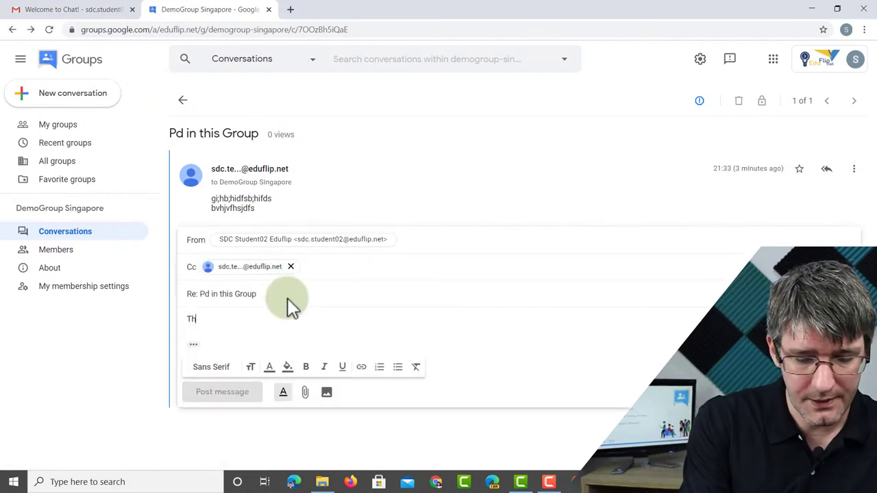
{"action": "type", "text": "ank you for inviting"}
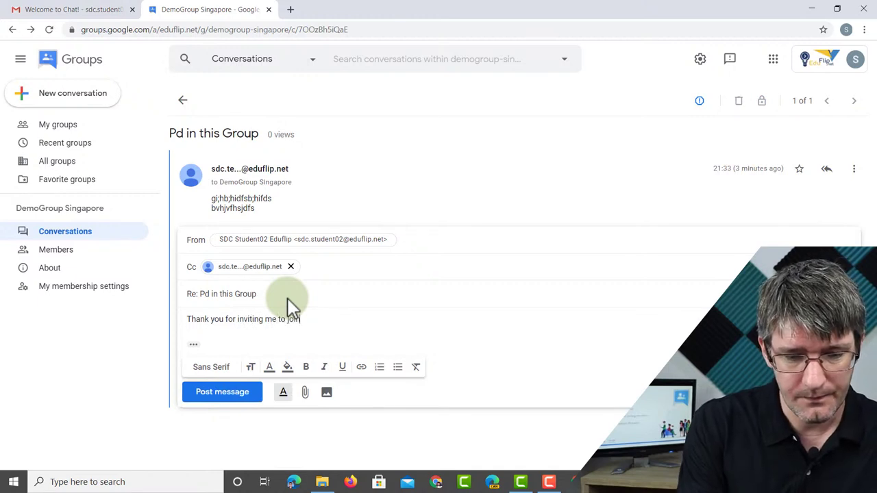
{"action": "type", "text": " me to join"}
{"action": "left_click", "coordinate": [223, 393]}
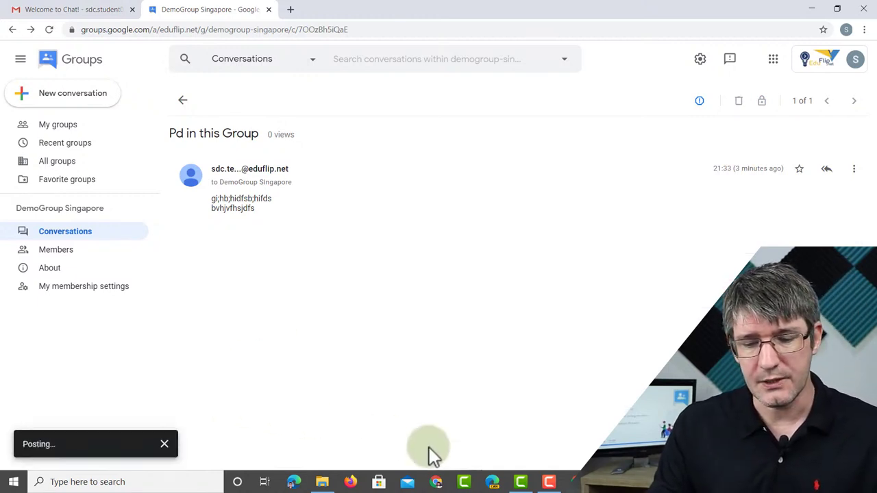
{"action": "mouse_move", "coordinate": [576, 482]}
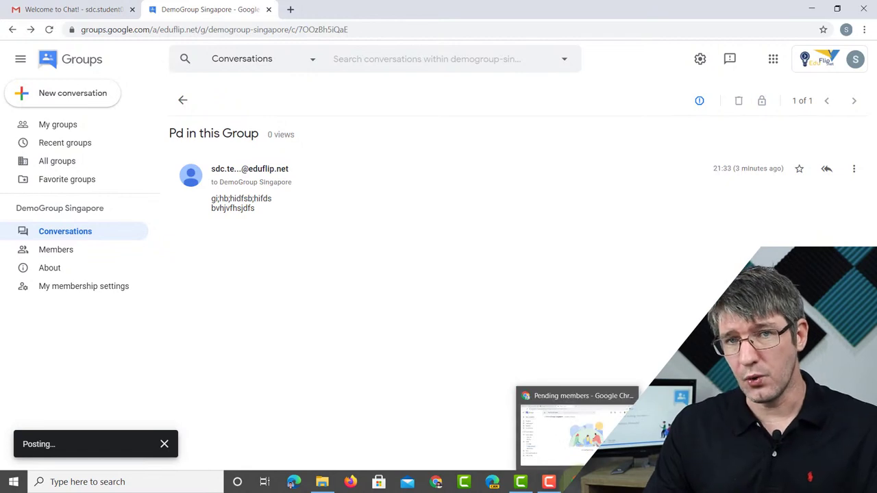
{"action": "left_click", "coordinate": [576, 424]}
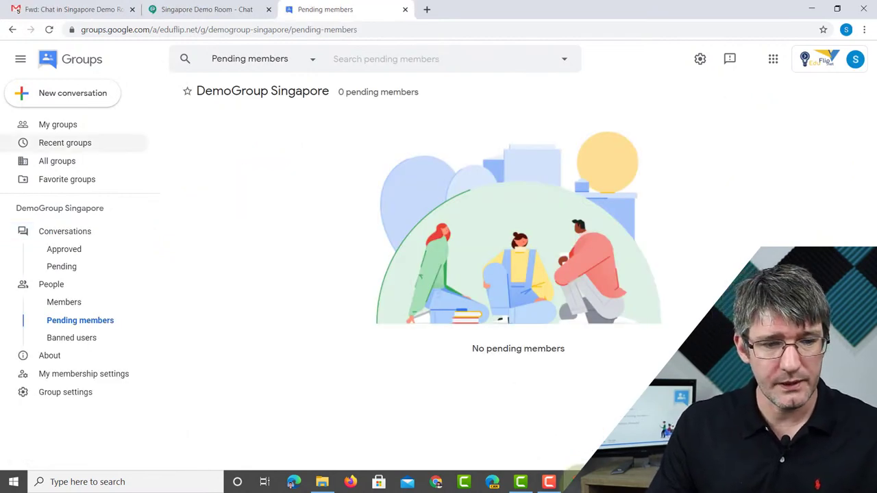
Step: From Conversations, open the Pd in this Group thread to see the student's thank-you reply
{"action": "left_click", "coordinate": [78, 233]}
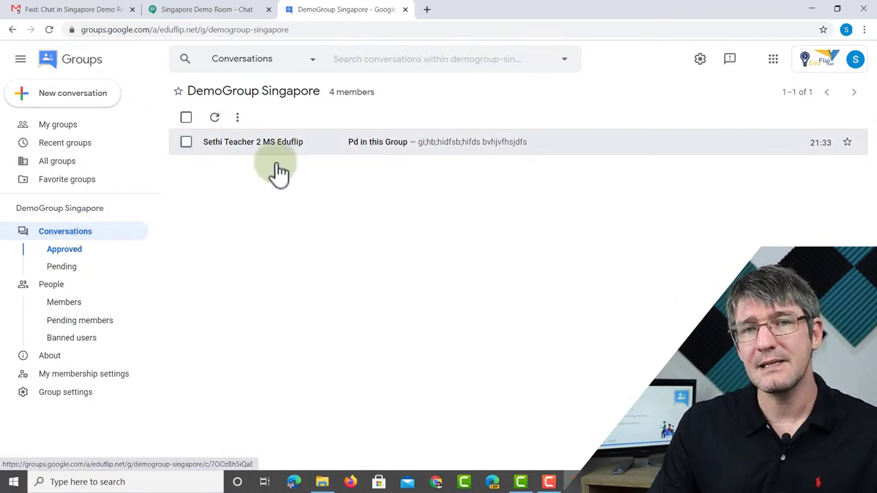
{"action": "left_click", "coordinate": [331, 145]}
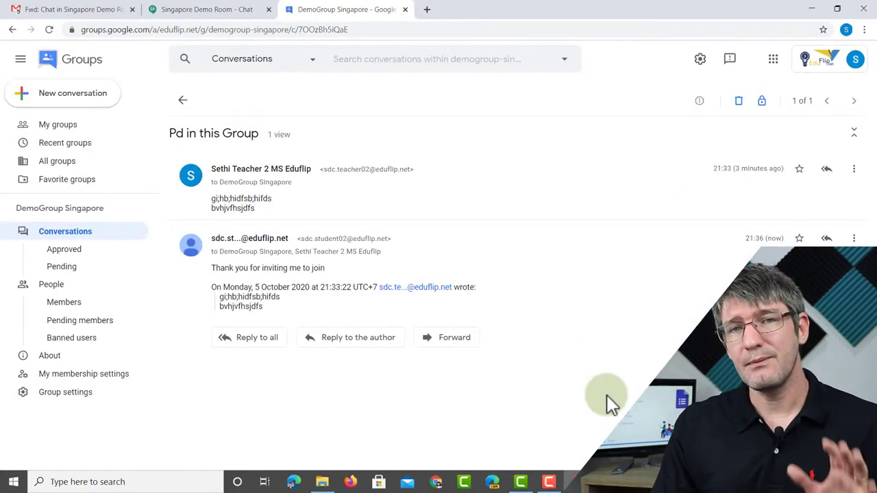
{"action": "left_click", "coordinate": [353, 32]}
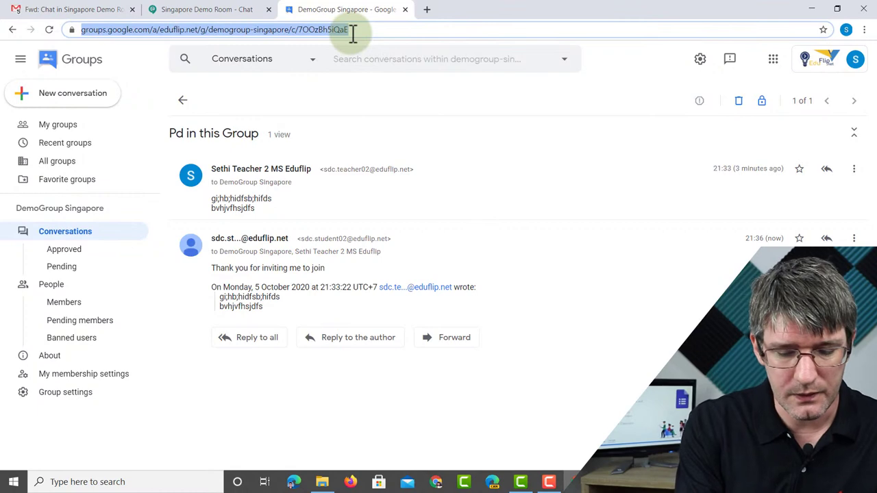
Step: Load a blank form via forms.new, dismiss the reuse-questions tip, and add a second question
{"action": "type", "text": "froms.new"}
{"action": "key", "text": "Return"}
{"action": "left_click", "coordinate": [368, 29]}
{"action": "type", "text": "forms."}
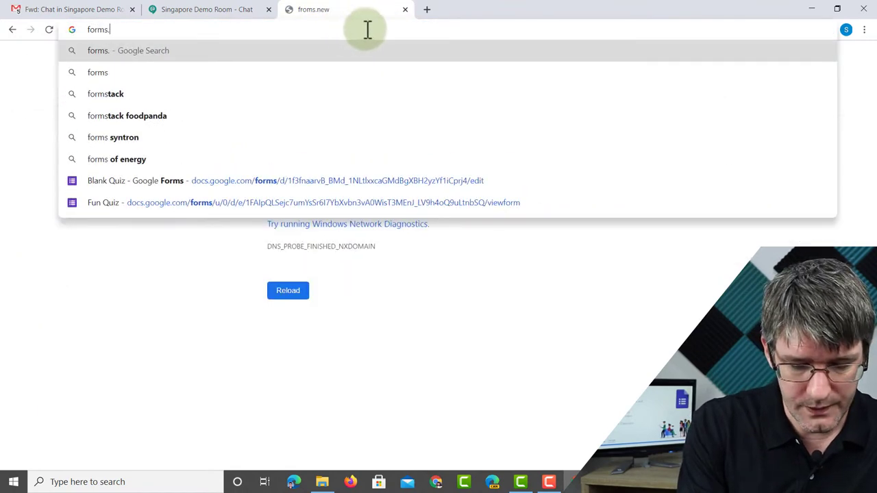
{"action": "type", "text": "new"}
{"action": "key", "text": "Return"}
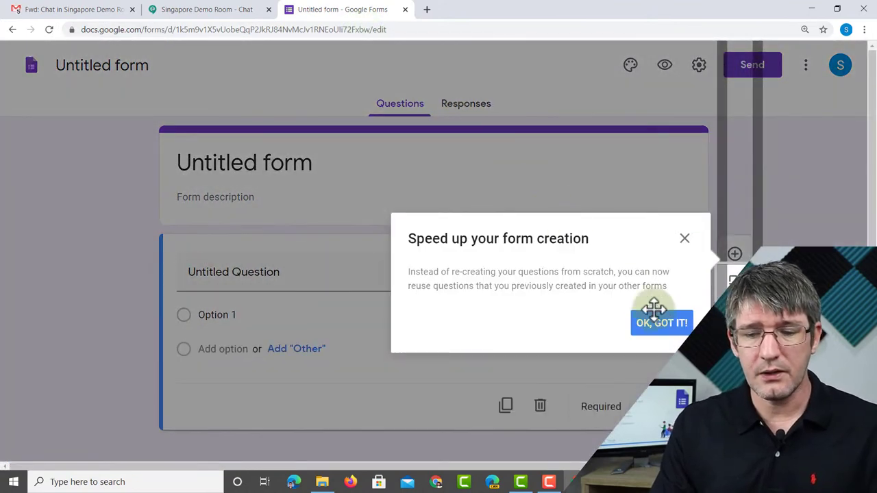
{"action": "left_click", "coordinate": [665, 324]}
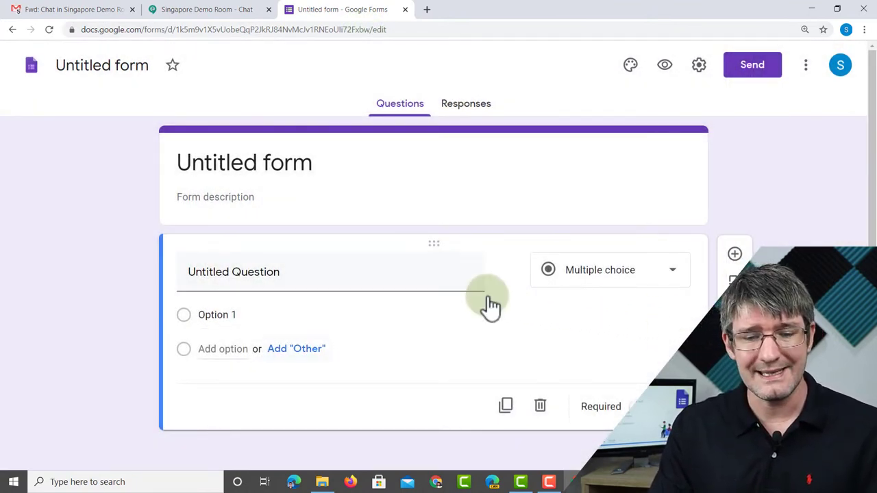
{"action": "key", "text": "ctrl+minus"}
{"action": "key", "text": "ctrl+minus"}
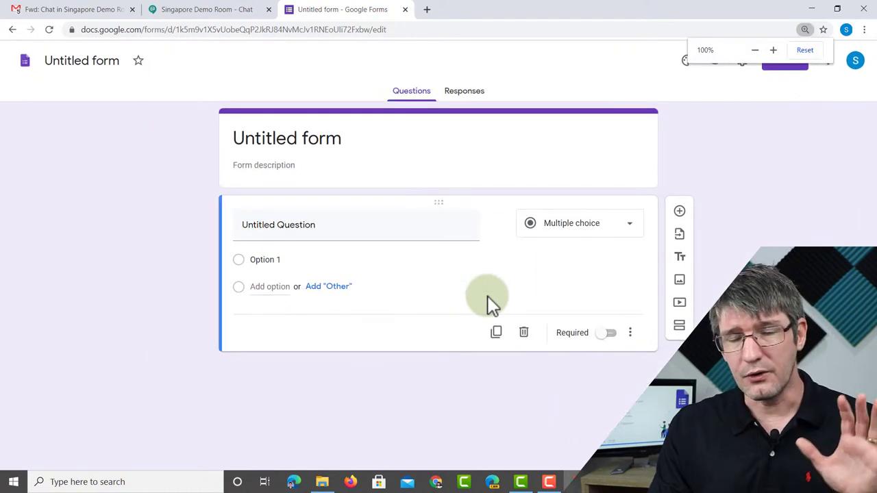
{"action": "left_click", "coordinate": [679, 212]}
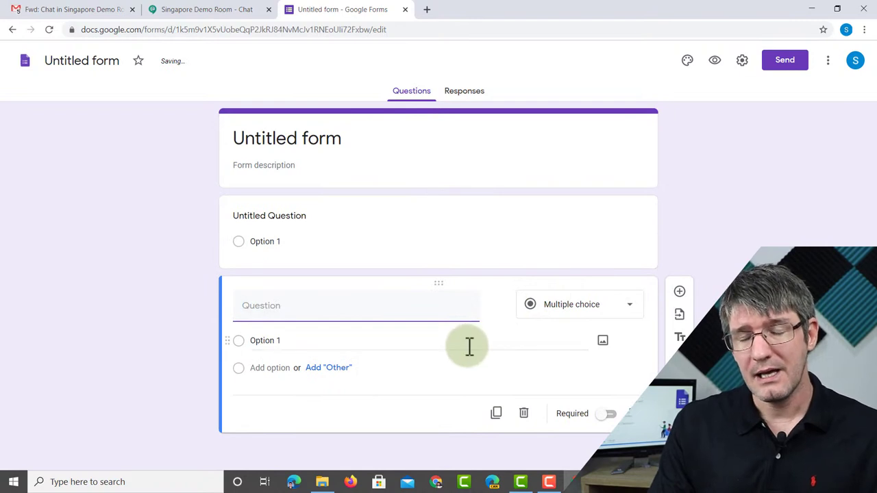
{"action": "left_click", "coordinate": [746, 260]}
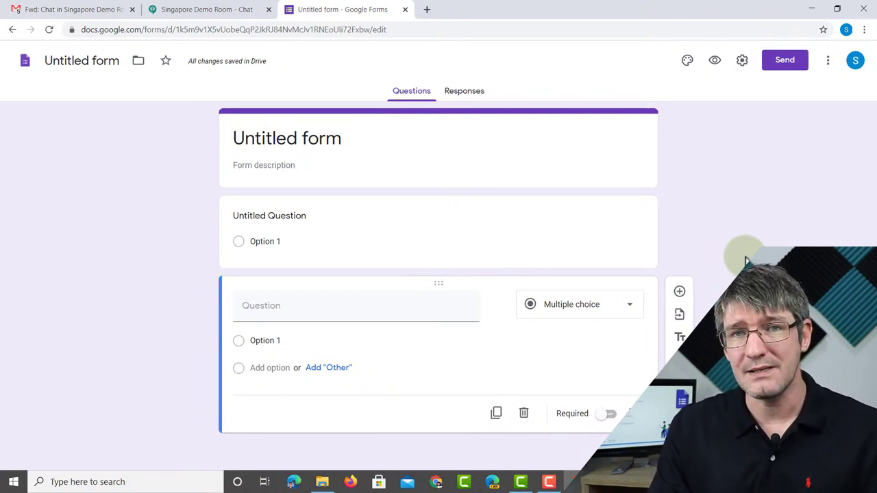
Step: Title the form 'Demo Form' with questions 'Favourite colour' and 'Do you have a pet?'
{"action": "left_click", "coordinate": [304, 141]}
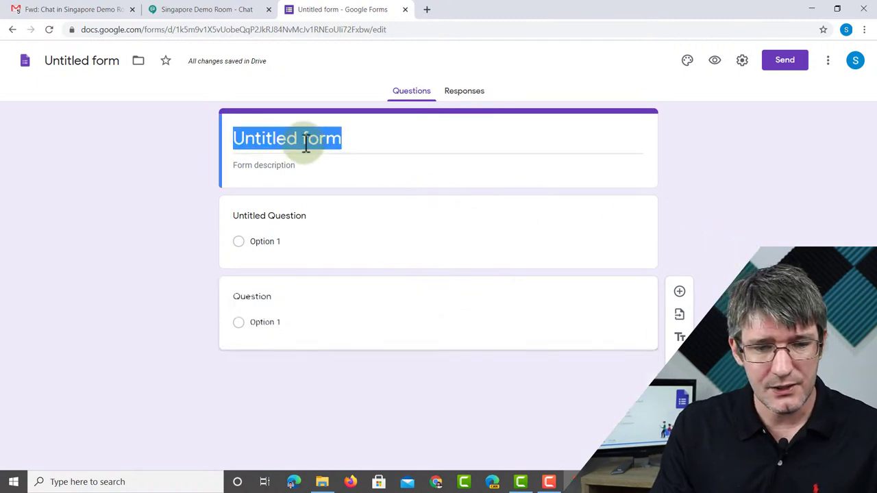
{"action": "type", "text": "Demo Form"}
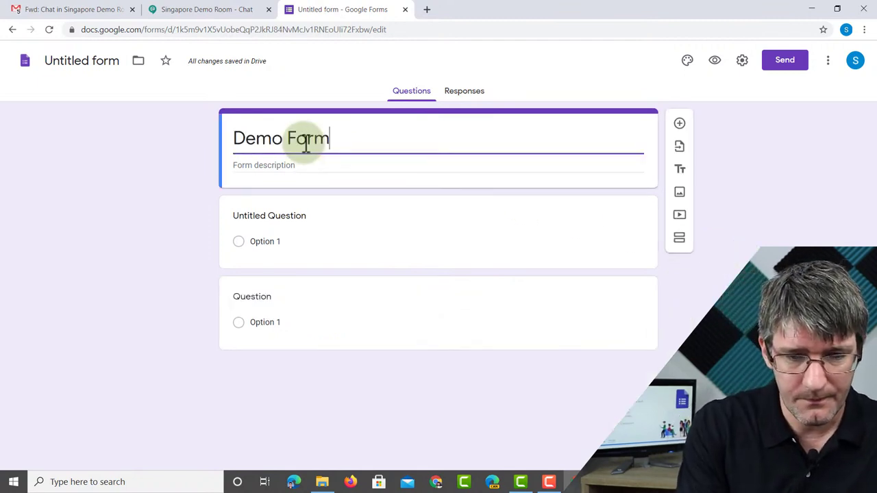
{"action": "left_click", "coordinate": [293, 215]}
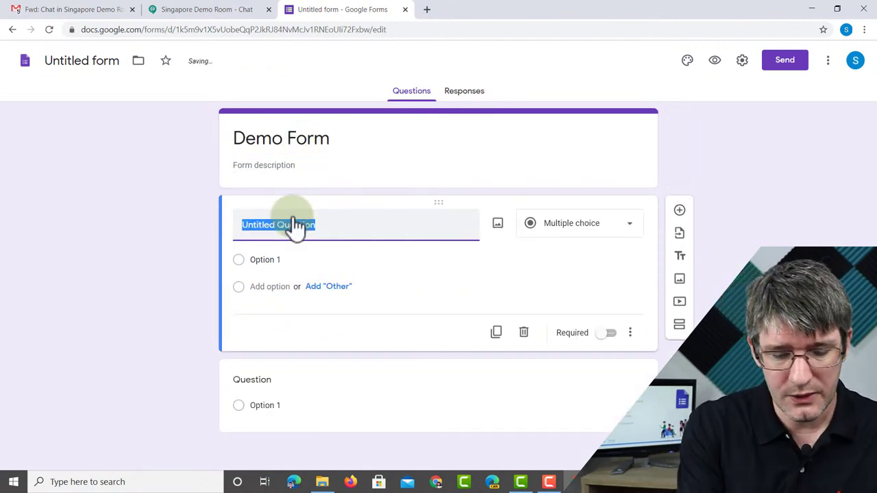
{"action": "type", "text": "Favourite co"}
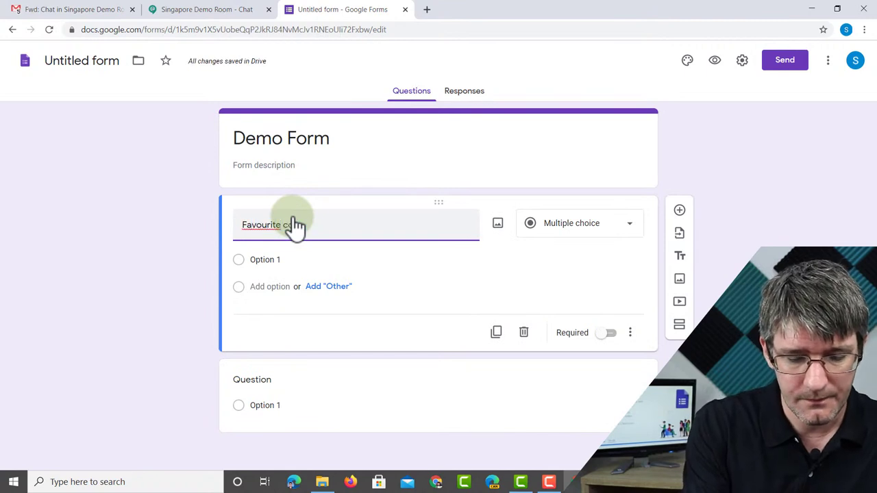
{"action": "type", "text": "lour"}
{"action": "left_click", "coordinate": [259, 378]}
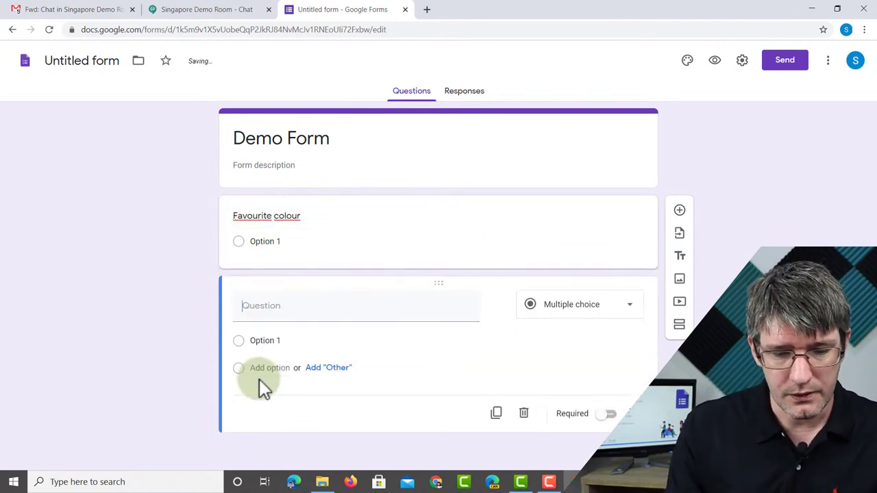
{"action": "type", "text": "Do you have"}
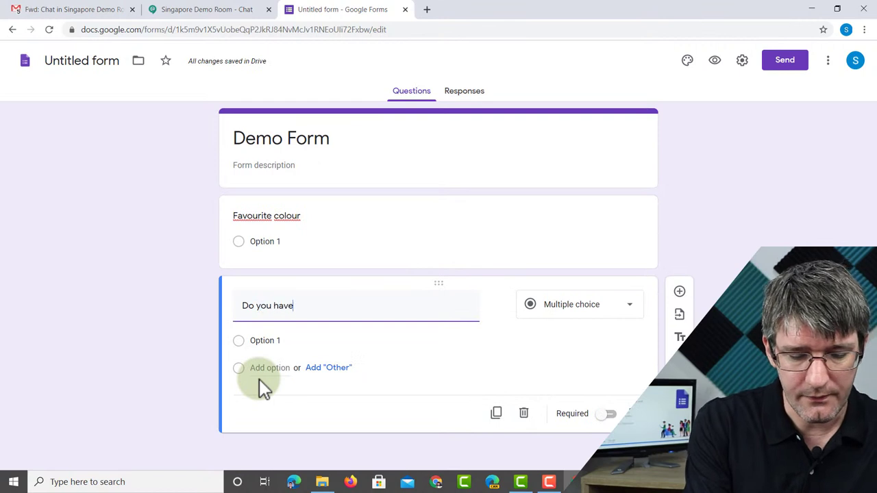
{"action": "type", "text": " a pet?"}
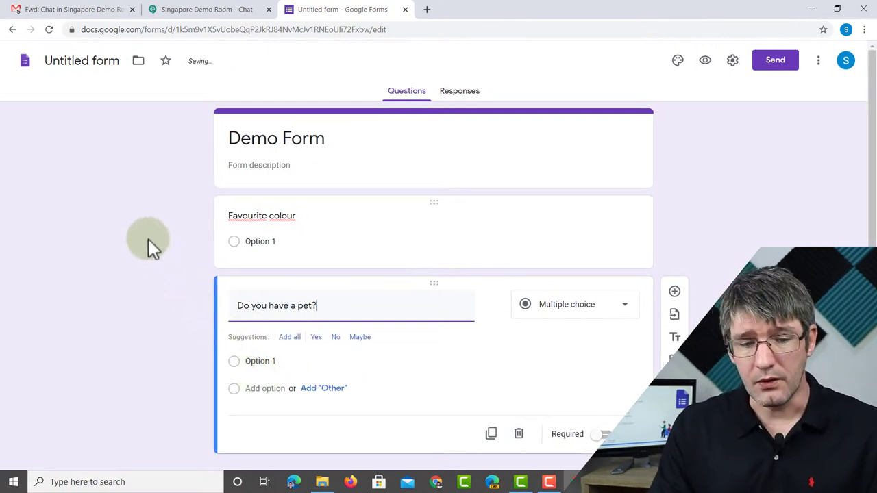
Step: Give Favourite colour the choices Green, Blue and Red
{"action": "left_click", "coordinate": [267, 243]}
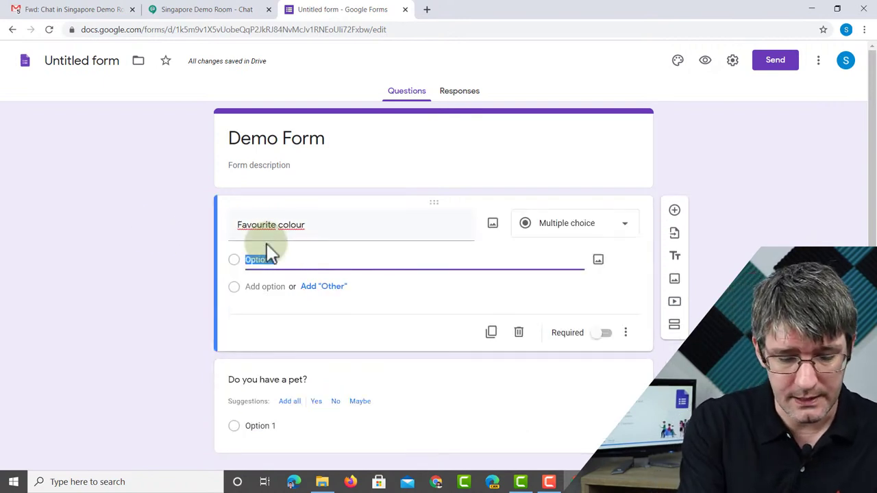
{"action": "type", "text": "Green"}
{"action": "key", "text": "Return"}
{"action": "type", "text": "Blue"}
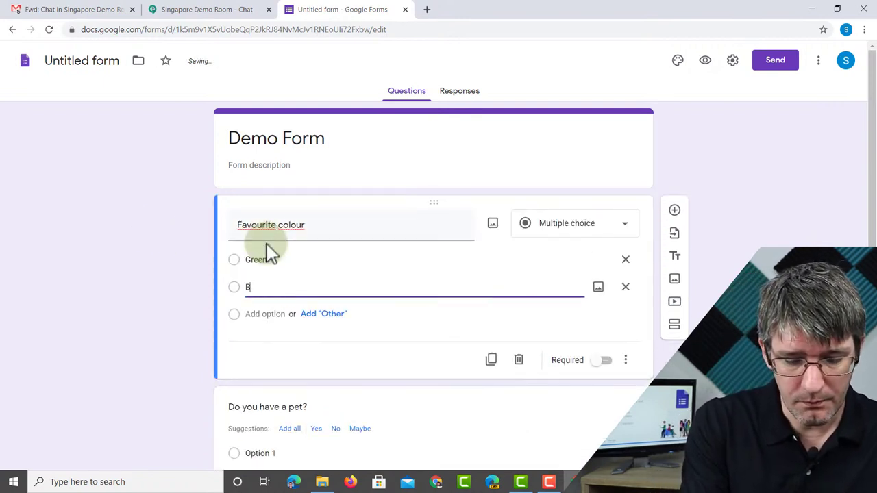
{"action": "key", "text": "Return"}
{"action": "type", "text": "Red"}
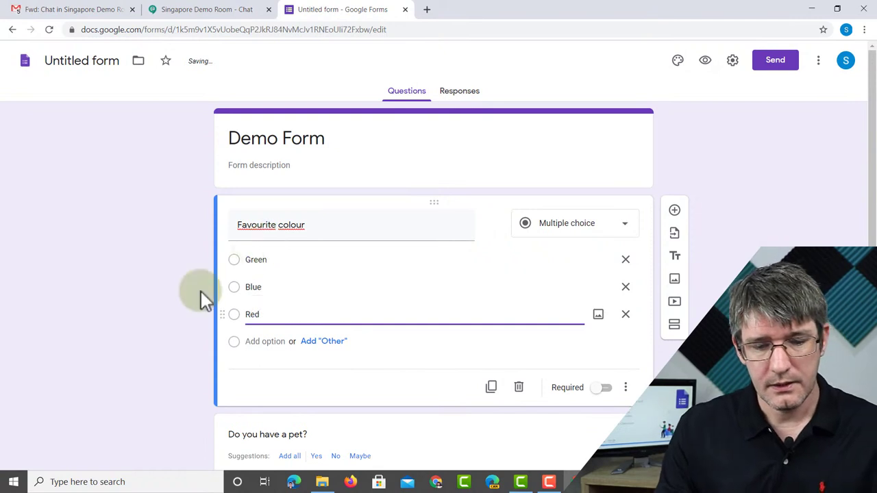
{"action": "left_click", "coordinate": [157, 322]}
{"action": "scroll", "coordinate": [158, 322], "scroll_direction": "down", "scroll_amount": 1}
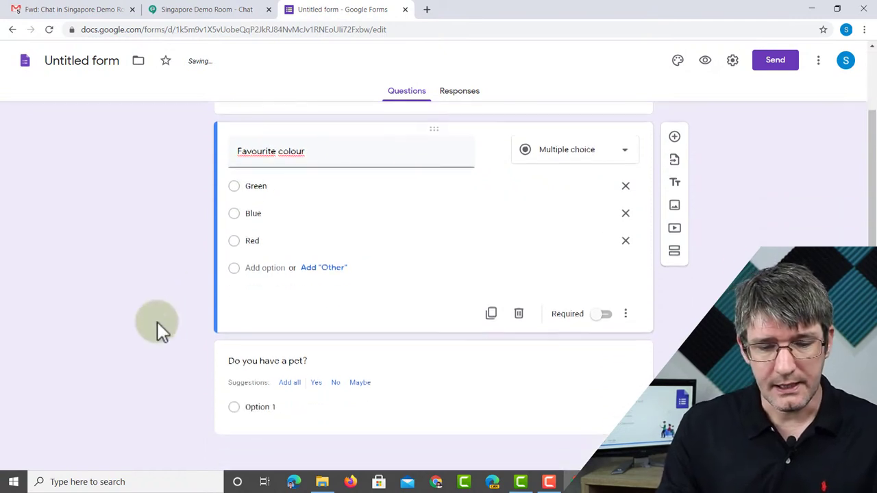
Step: Fill 'Do you have a pet?' with the suggested choices Yes, No and Maybe
{"action": "left_click", "coordinate": [294, 387]}
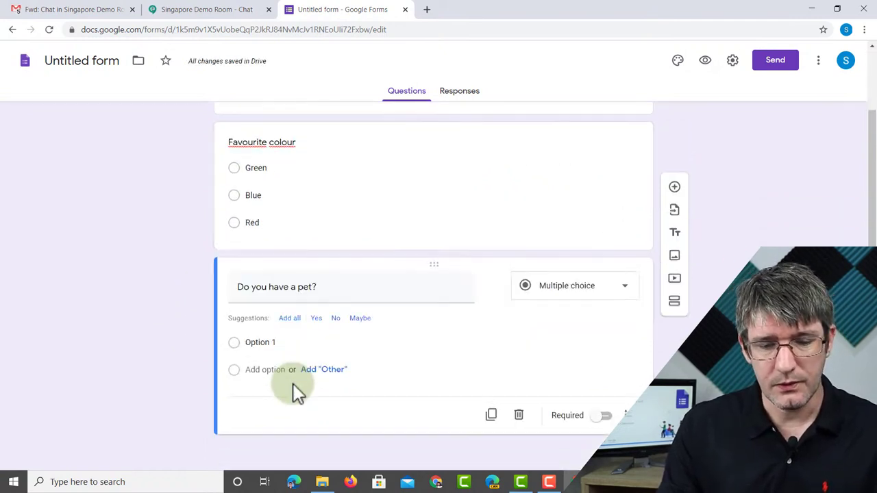
{"action": "left_click", "coordinate": [290, 319]}
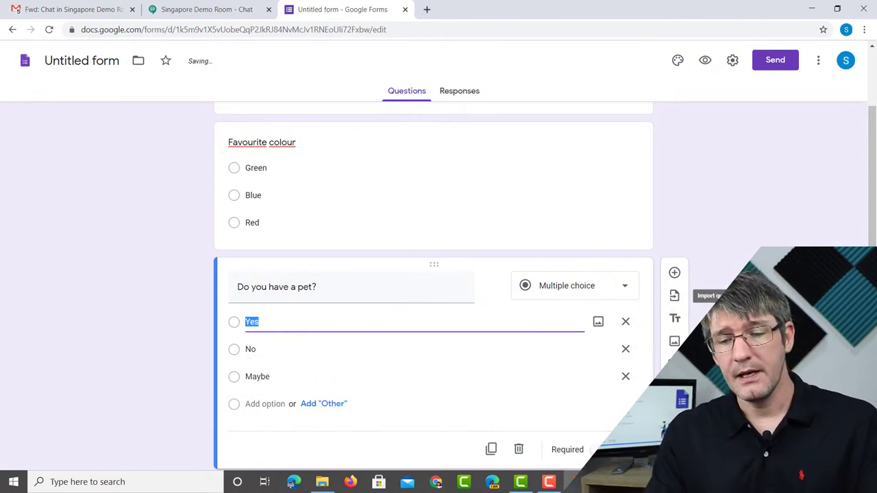
{"action": "scroll", "coordinate": [433, 273], "scroll_direction": "up", "scroll_amount": 1}
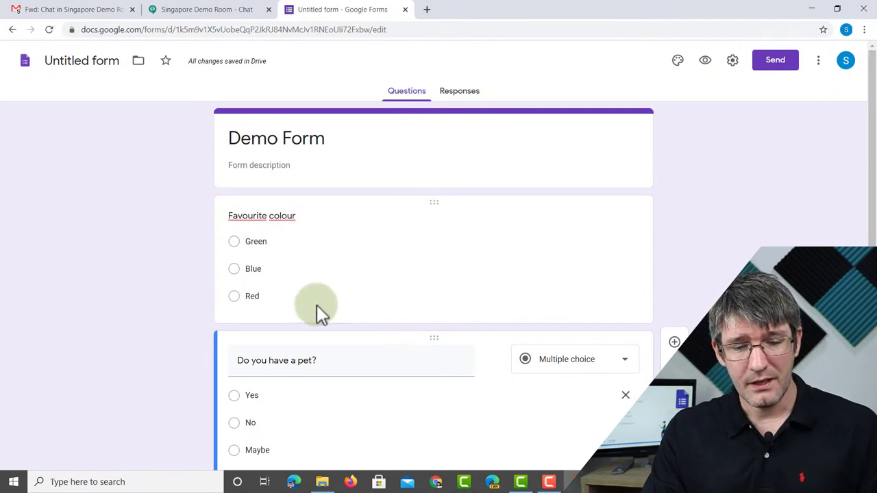
{"action": "scroll", "coordinate": [333, 309], "scroll_direction": "down", "scroll_amount": 2}
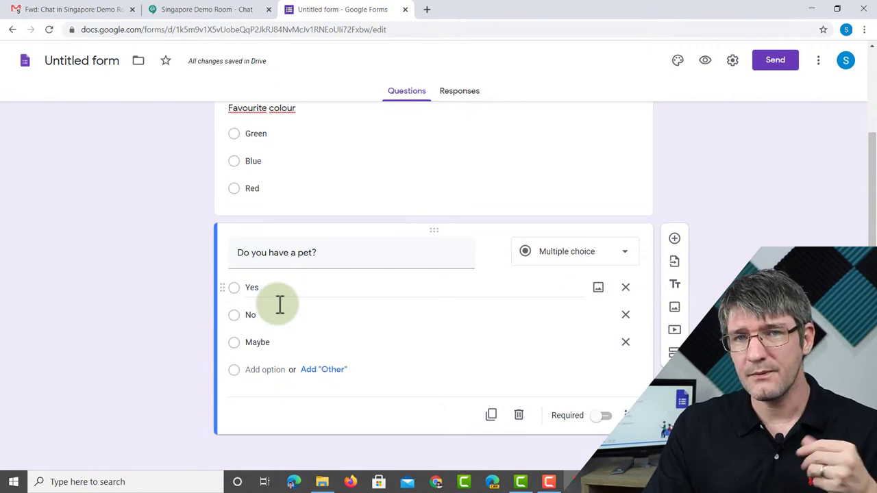
{"action": "scroll", "coordinate": [280, 304], "scroll_direction": "up", "scroll_amount": 2}
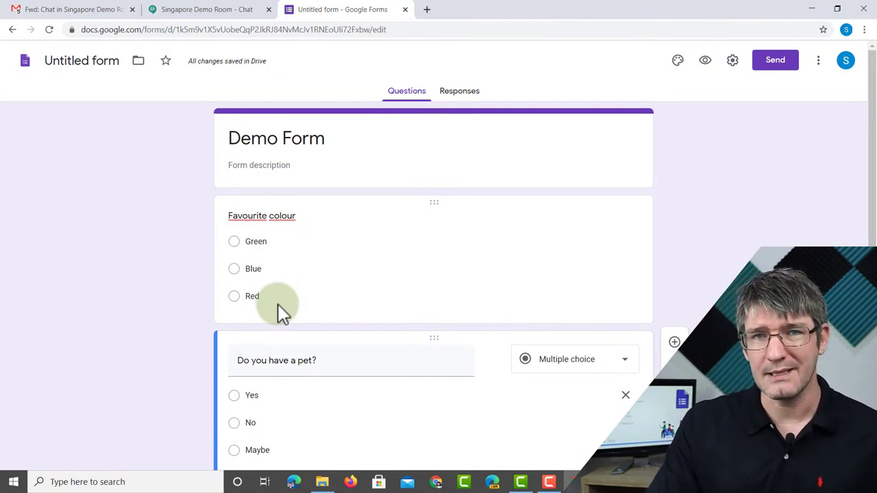
{"action": "scroll", "coordinate": [274, 304], "scroll_direction": "down", "scroll_amount": 2}
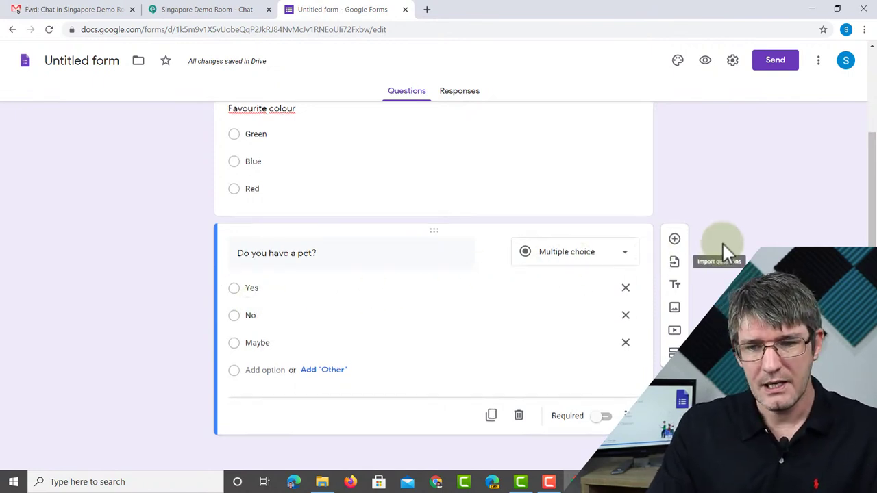
{"action": "scroll", "coordinate": [726, 254], "scroll_direction": "up", "scroll_amount": 2}
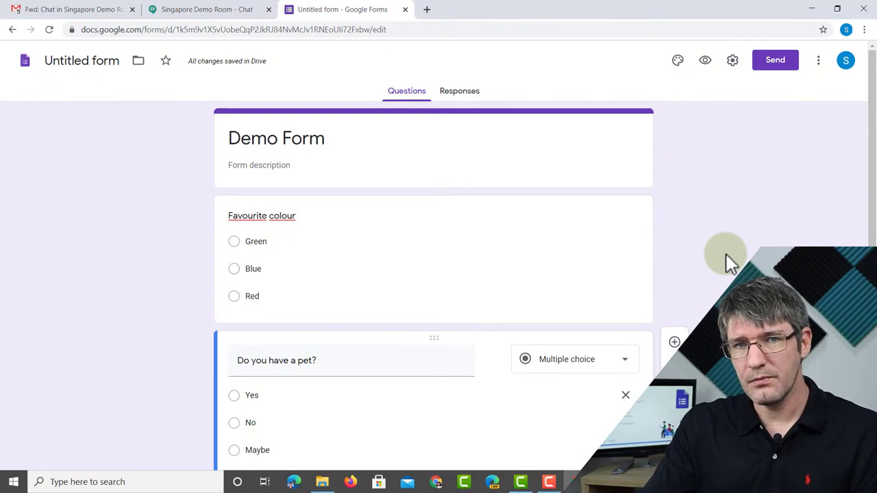
{"action": "left_click", "coordinate": [732, 61]}
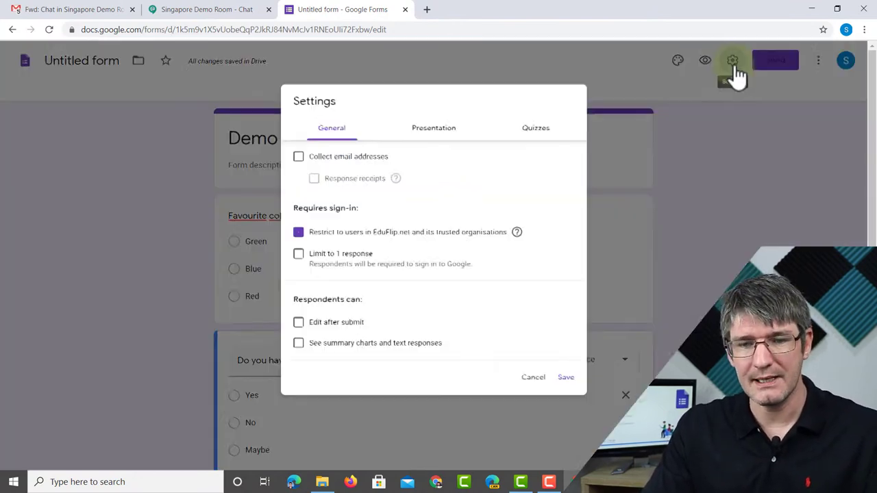
Step: Make Demo Form a quiz releasing marks immediately, showing missed questions, correct answers and point values
{"action": "left_click", "coordinate": [545, 123]}
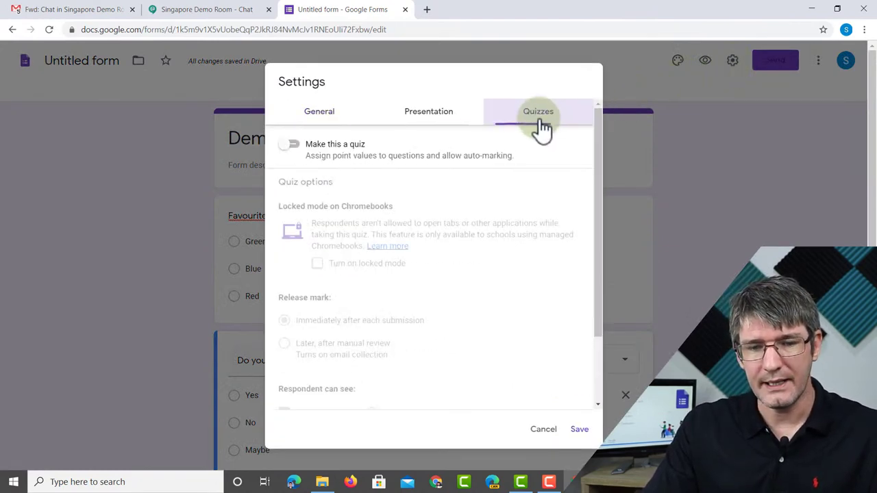
{"action": "left_click", "coordinate": [292, 147]}
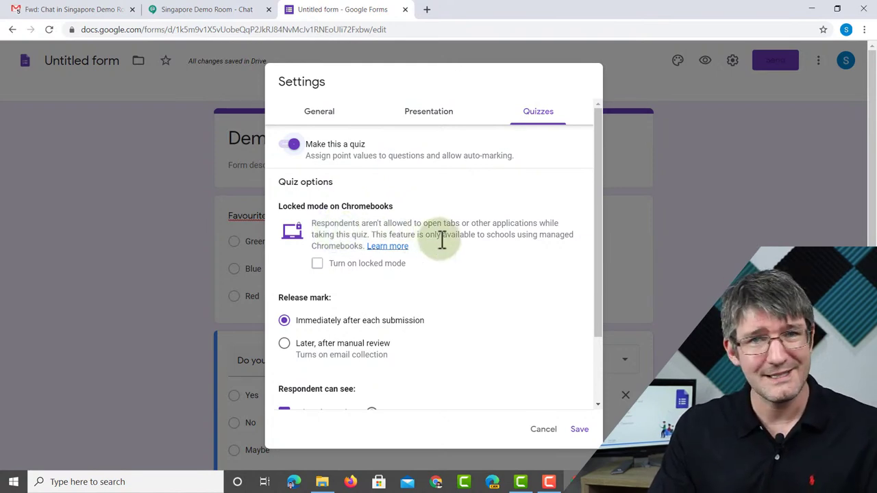
{"action": "scroll", "coordinate": [442, 239], "scroll_direction": "down", "scroll_amount": 1}
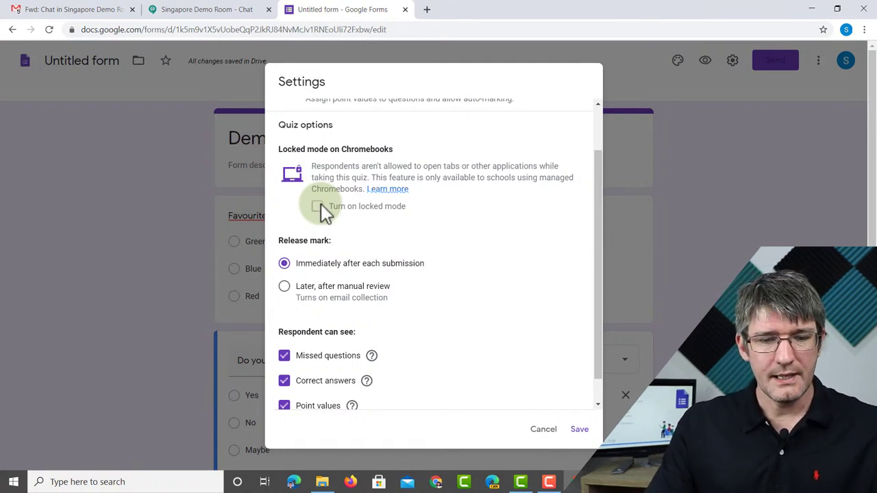
{"action": "scroll", "coordinate": [323, 213], "scroll_direction": "down", "scroll_amount": 1}
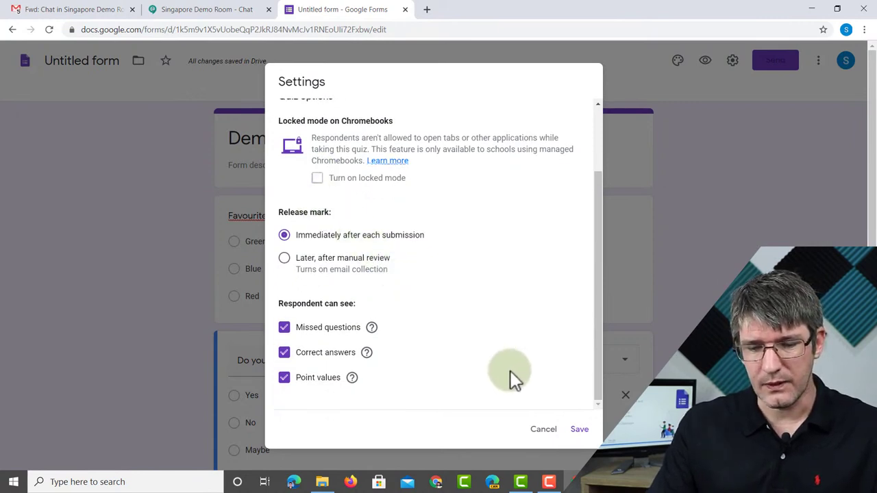
{"action": "left_click", "coordinate": [579, 430]}
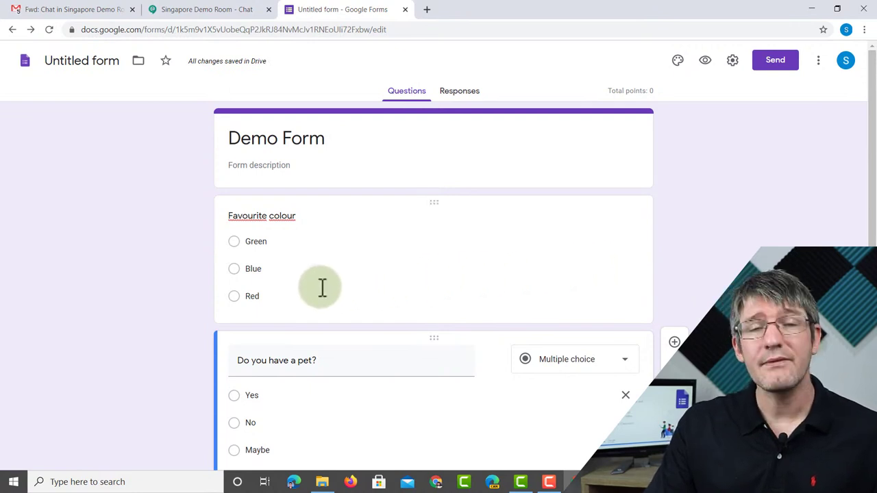
Step: Set Green as Favourite colour's answer key and bring up its answer feedback editor
{"action": "left_click", "coordinate": [366, 240]}
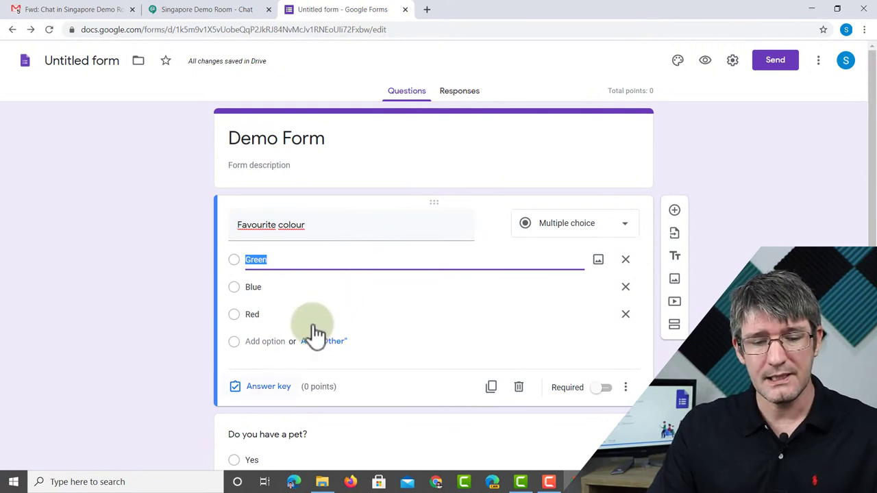
{"action": "left_click", "coordinate": [270, 389]}
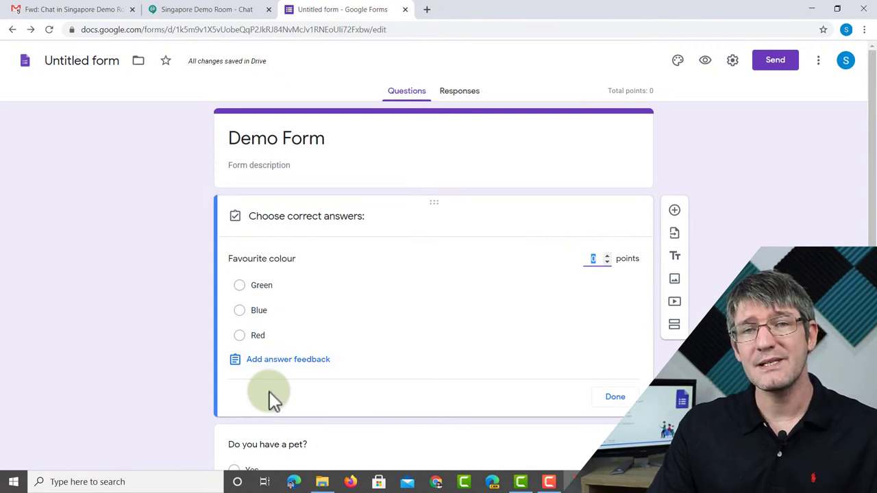
{"action": "left_click", "coordinate": [249, 287]}
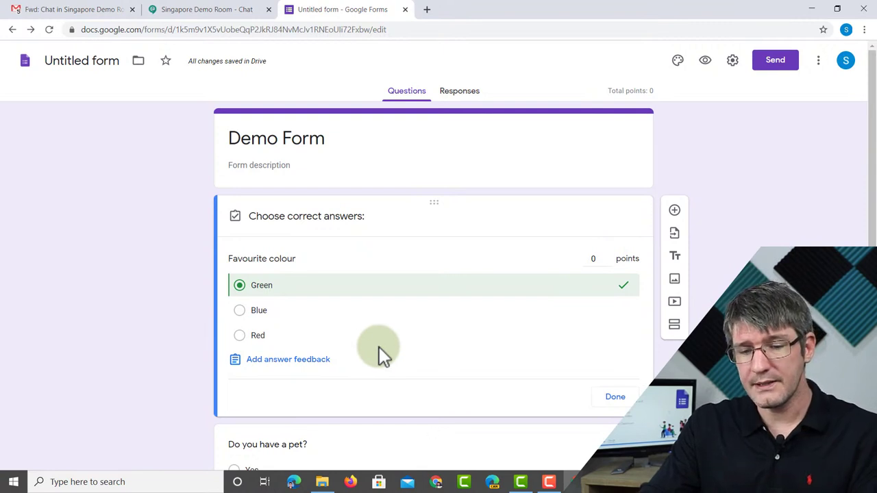
{"action": "left_click", "coordinate": [288, 363]}
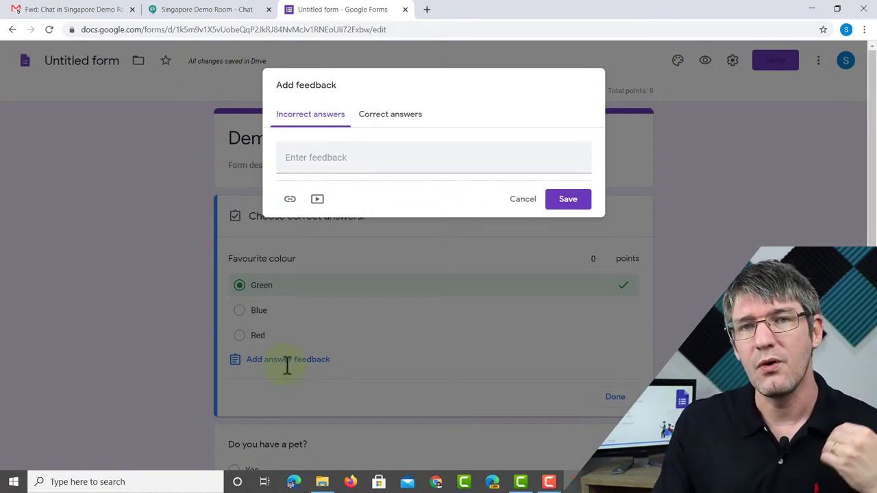
Step: Save Favourite colour feedback: incorrect 'Nope not right', correct 'Yes everything is correct'
{"action": "left_click", "coordinate": [388, 118]}
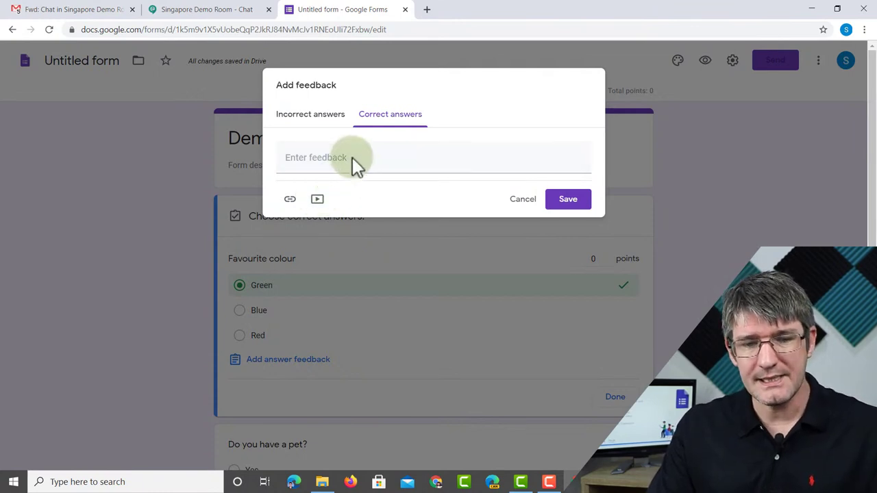
{"action": "left_click", "coordinate": [321, 120]}
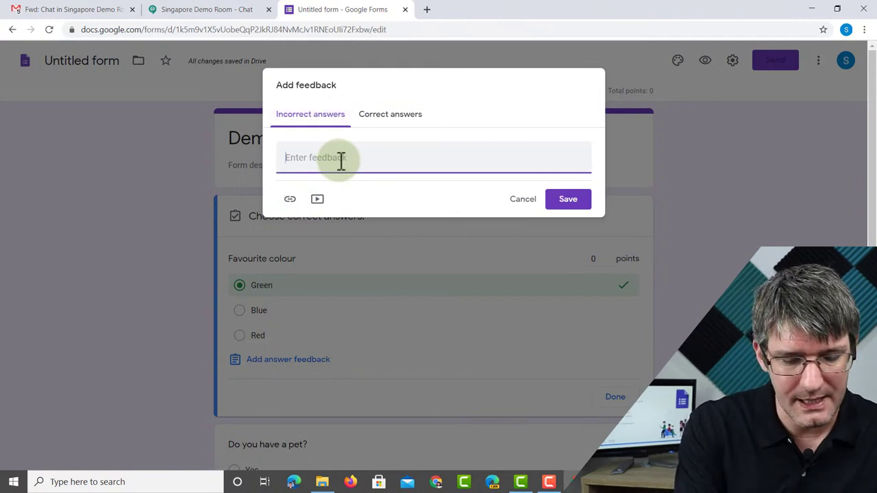
{"action": "type", "text": "Nope n"}
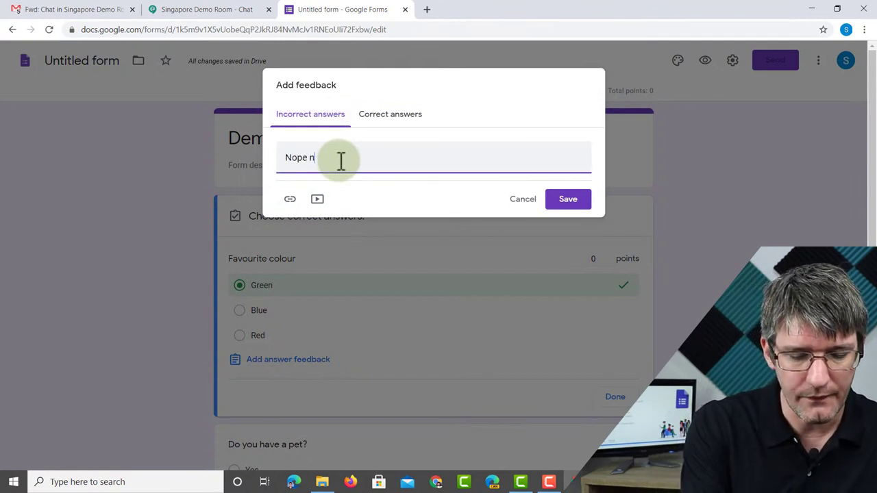
{"action": "type", "text": "ot right"}
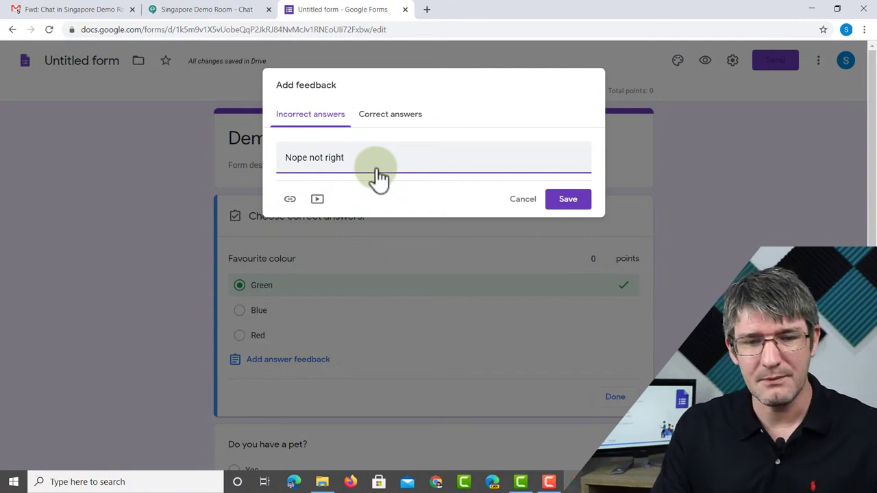
{"action": "left_click", "coordinate": [387, 117]}
{"action": "left_click", "coordinate": [366, 162]}
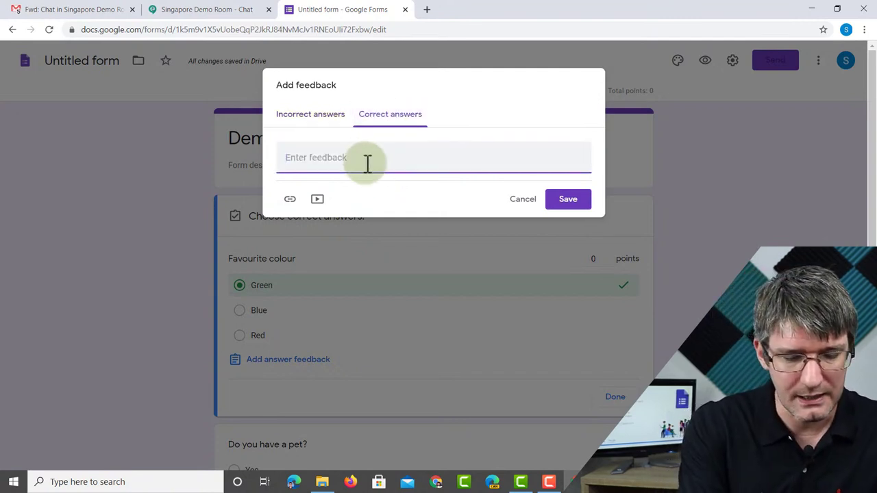
{"action": "type", "text": "Yes everything"}
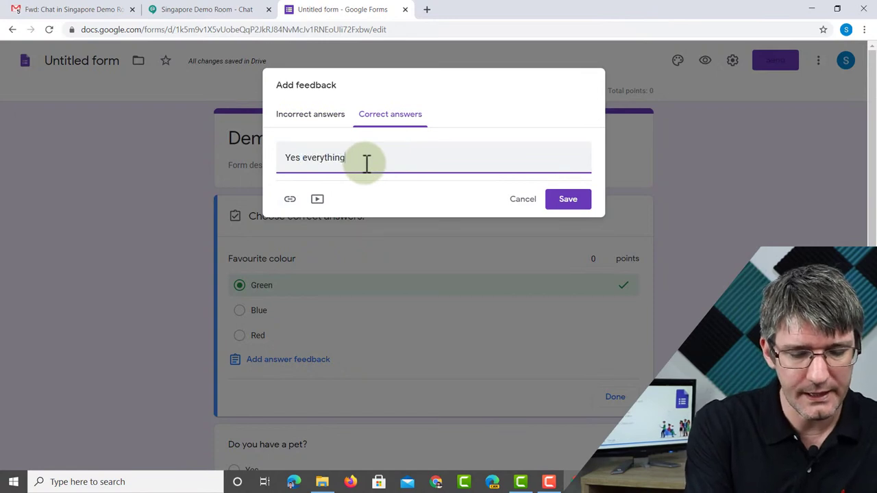
{"action": "type", "text": " is correct"}
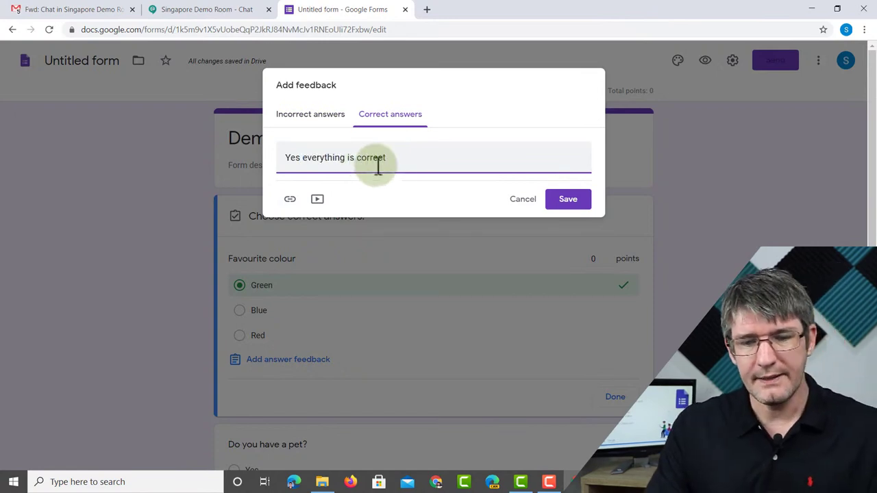
{"action": "left_click", "coordinate": [568, 199]}
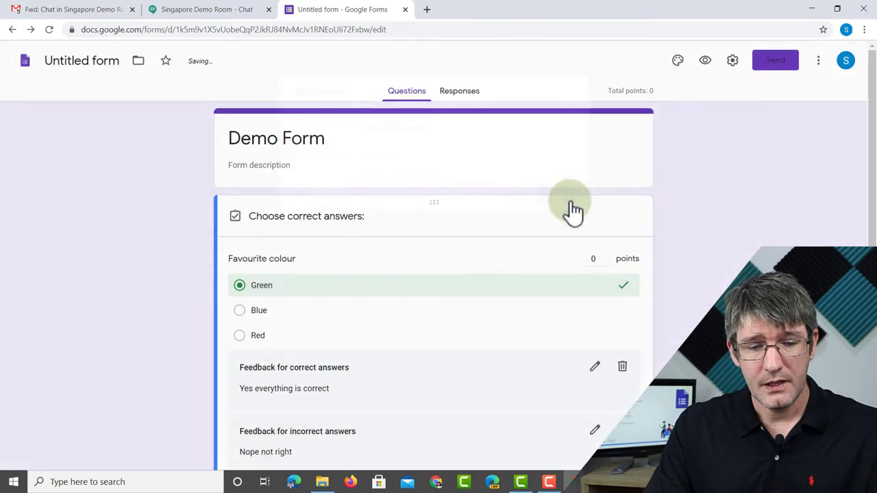
Step: Mark Yes as the correct answer in the Do you have a pet? answer key
{"action": "scroll", "coordinate": [569, 201], "scroll_direction": "down", "scroll_amount": 2}
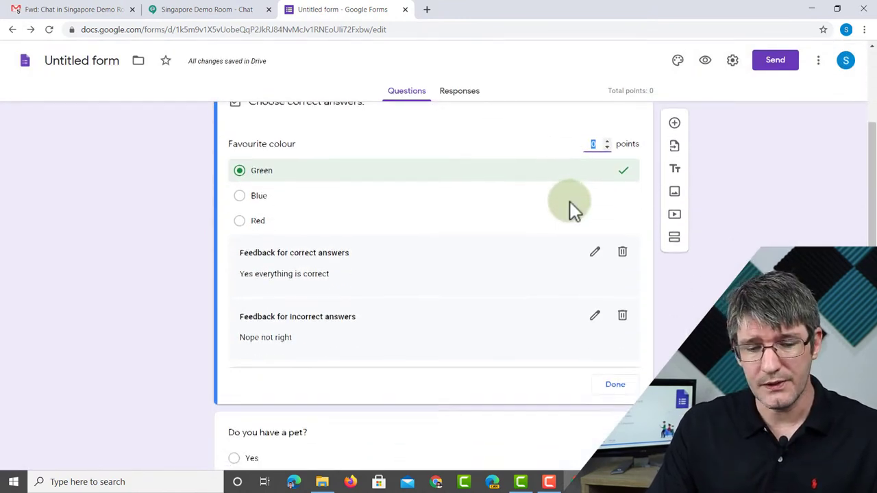
{"action": "scroll", "coordinate": [570, 200], "scroll_direction": "down", "scroll_amount": 2}
{"action": "left_click", "coordinate": [336, 368]}
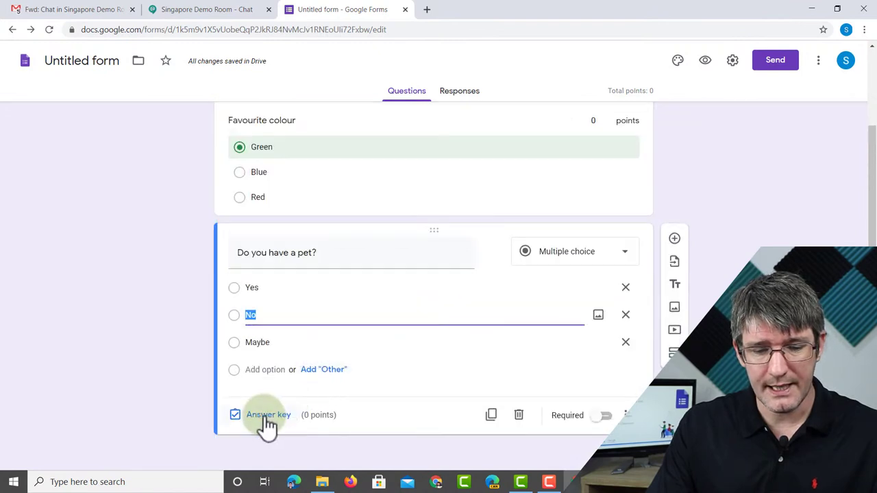
{"action": "left_click", "coordinate": [264, 423]}
{"action": "left_click", "coordinate": [250, 315]}
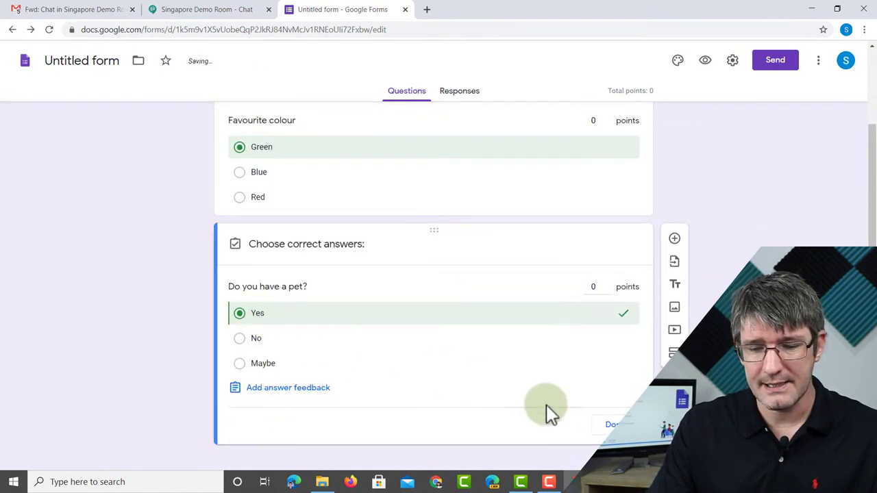
{"action": "left_click", "coordinate": [610, 424]}
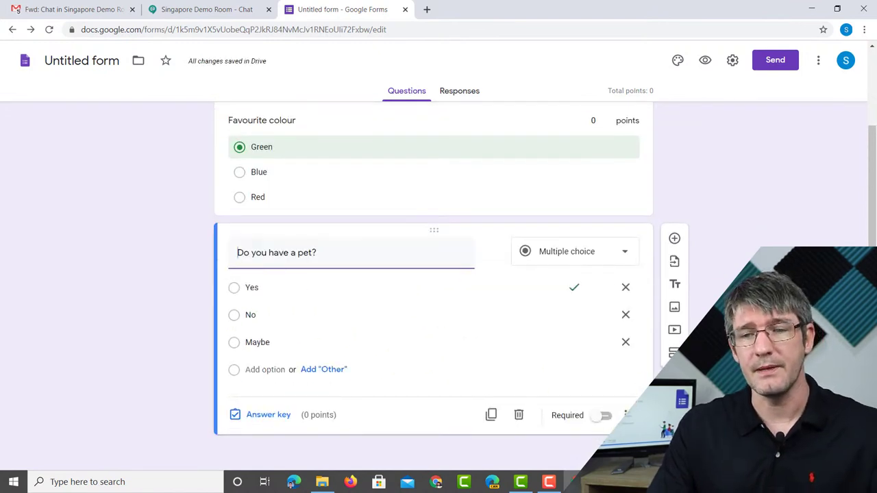
{"action": "scroll", "coordinate": [433, 288], "scroll_direction": "up", "scroll_amount": 2}
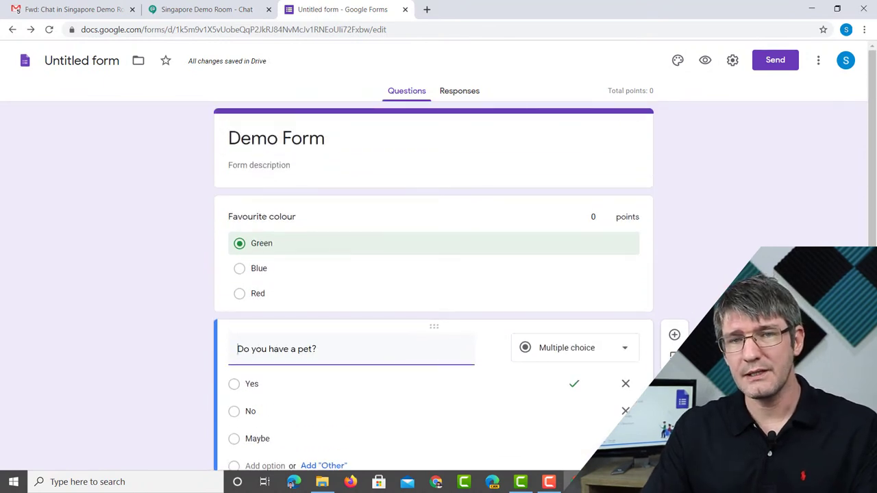
Step: Preview the quiz, submit Green and Yes, and review the resulting score
{"action": "left_click", "coordinate": [705, 62]}
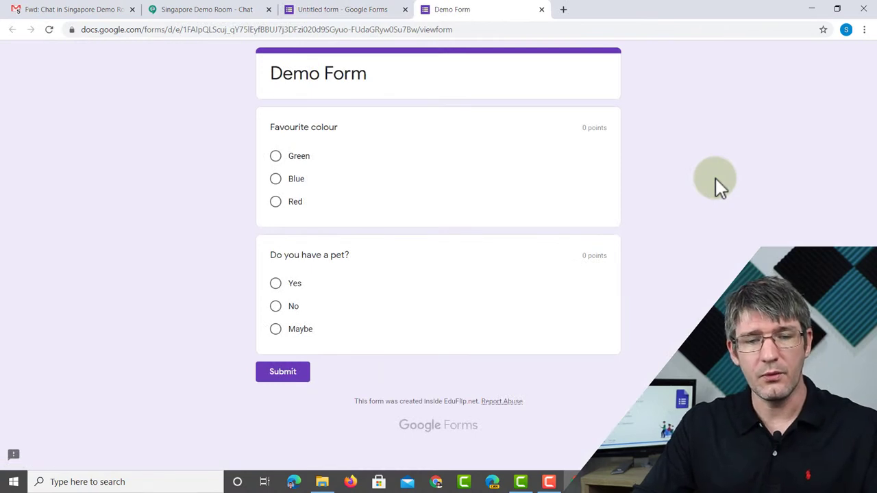
{"action": "left_click", "coordinate": [276, 157]}
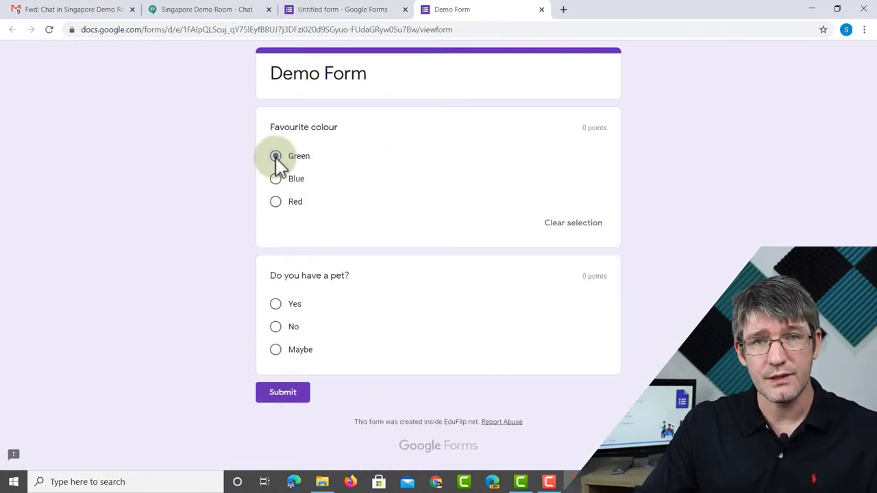
{"action": "left_click", "coordinate": [277, 305]}
{"action": "left_click", "coordinate": [279, 411]}
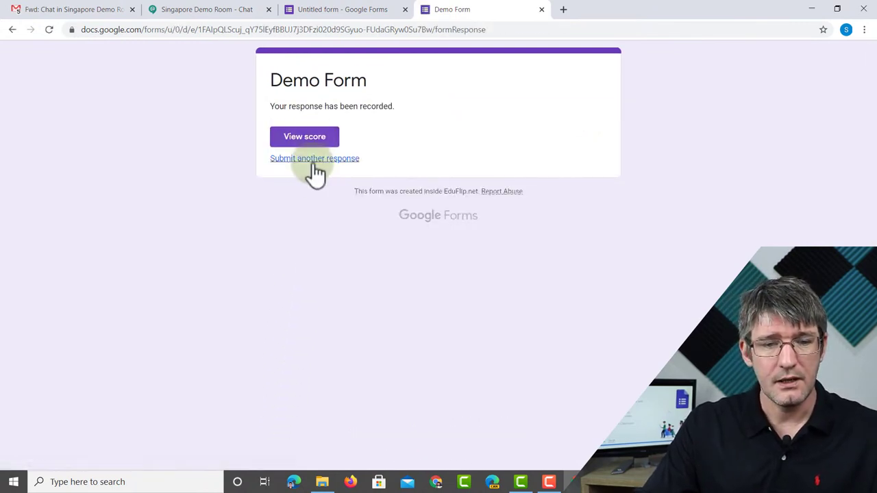
{"action": "left_click", "coordinate": [314, 139]}
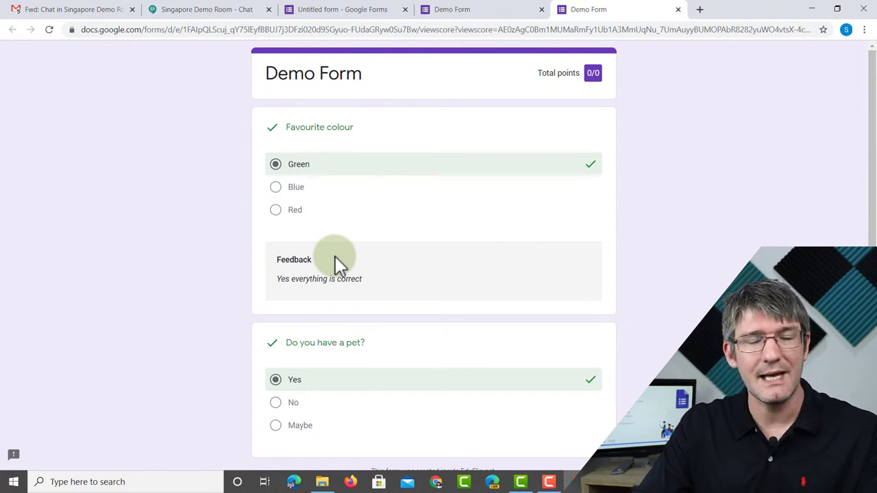
{"action": "scroll", "coordinate": [335, 258], "scroll_direction": "down", "scroll_amount": 1}
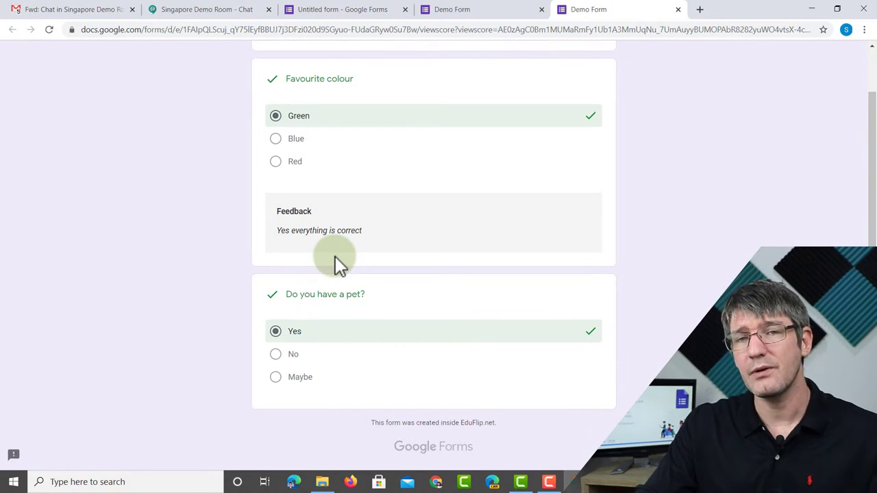
{"action": "scroll", "coordinate": [335, 257], "scroll_direction": "up", "scroll_amount": 1}
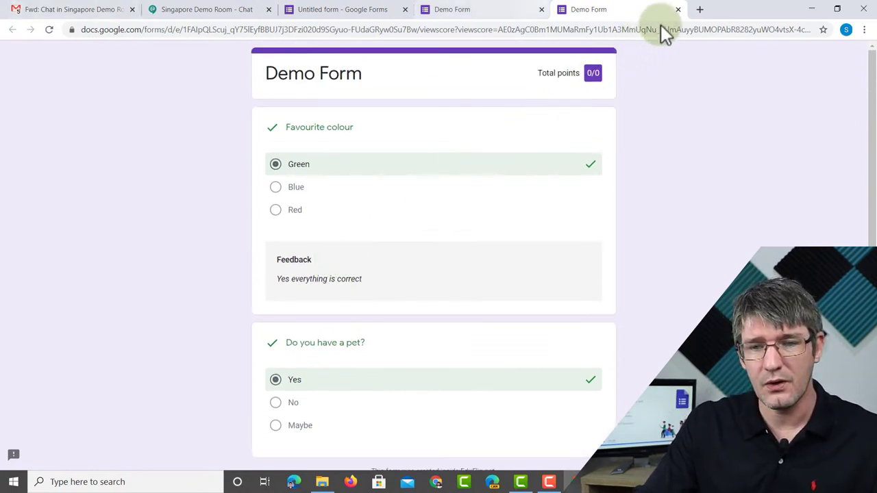
{"action": "left_click", "coordinate": [677, 8]}
Step: Submit wrong answers Blue and No, view the score, then advance the slideshow to Slides
{"action": "left_click", "coordinate": [306, 159]}
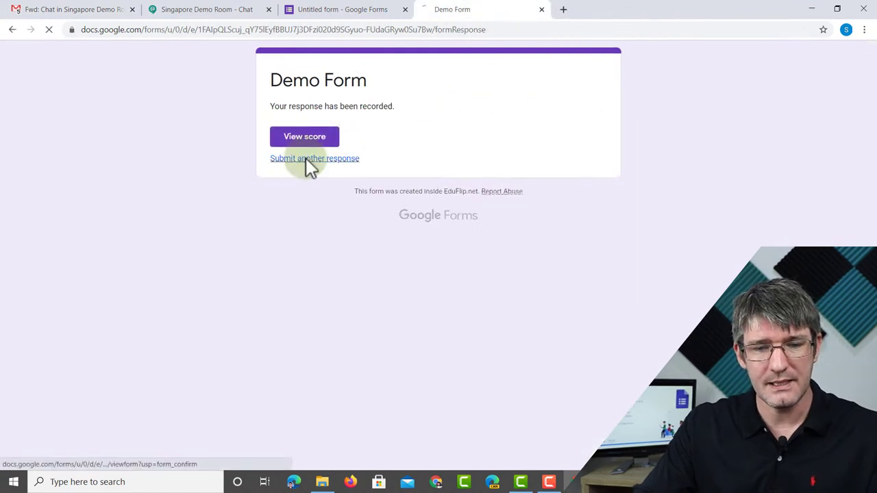
{"action": "left_click", "coordinate": [290, 177]}
{"action": "left_click", "coordinate": [289, 328]}
{"action": "left_click", "coordinate": [286, 419]}
{"action": "left_click", "coordinate": [308, 141]}
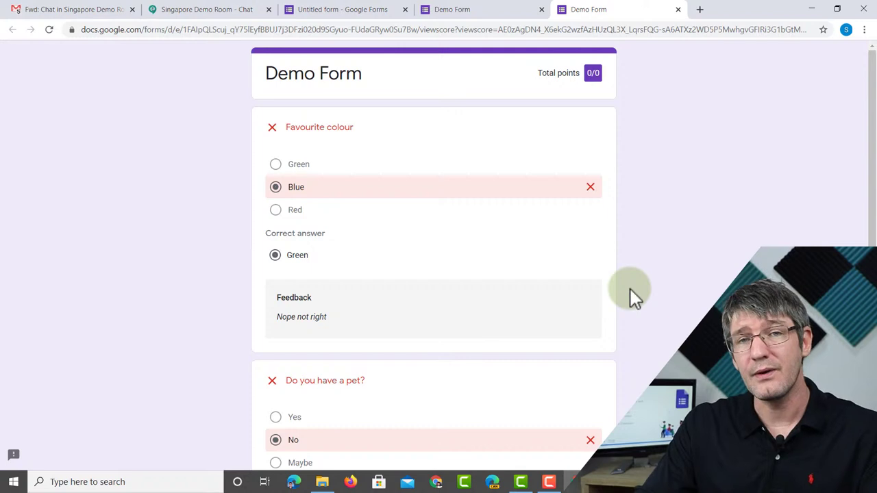
{"action": "key", "text": "alt+Tab"}
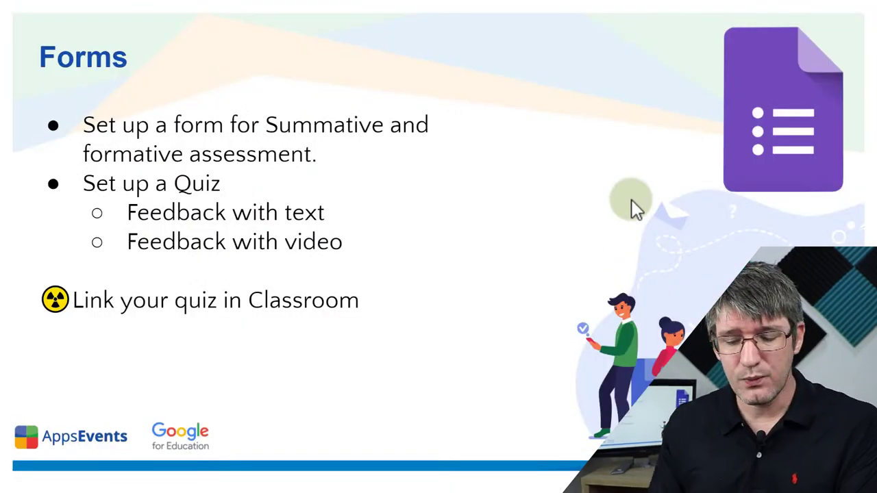
{"action": "key", "text": "Right"}
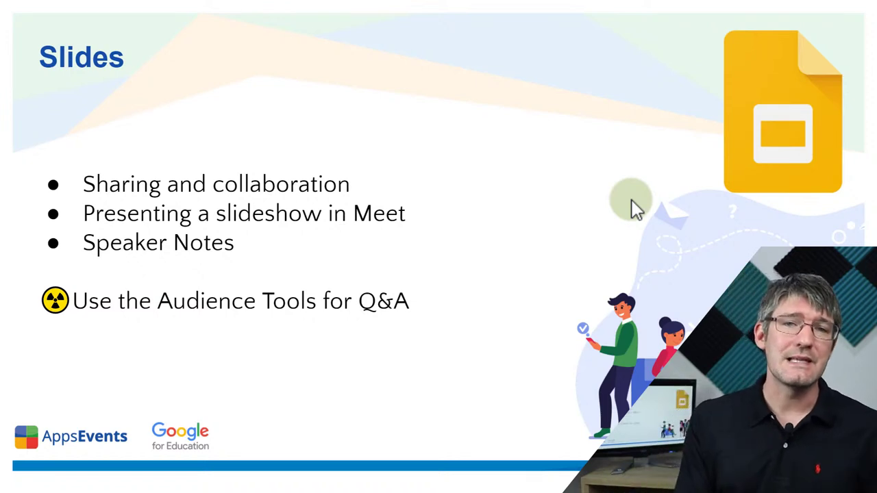